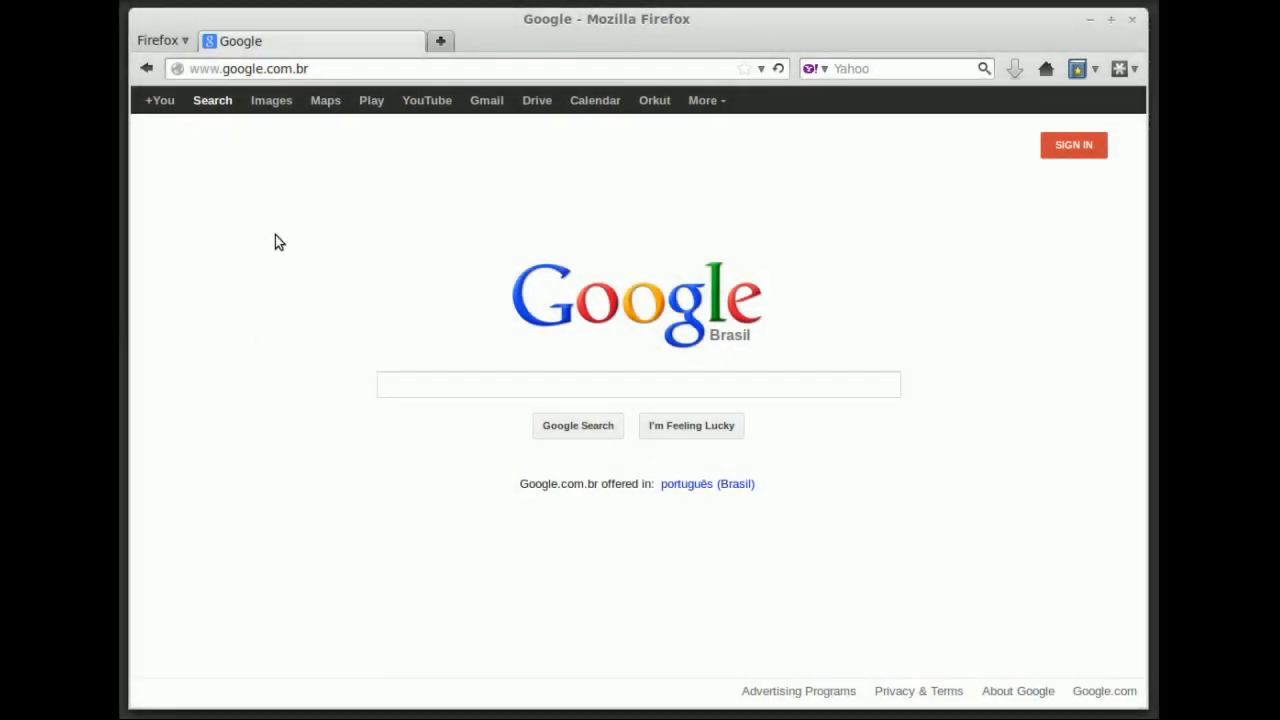
pyautogui.moveTo(309, 69); pyautogui.dragTo(180, 69)
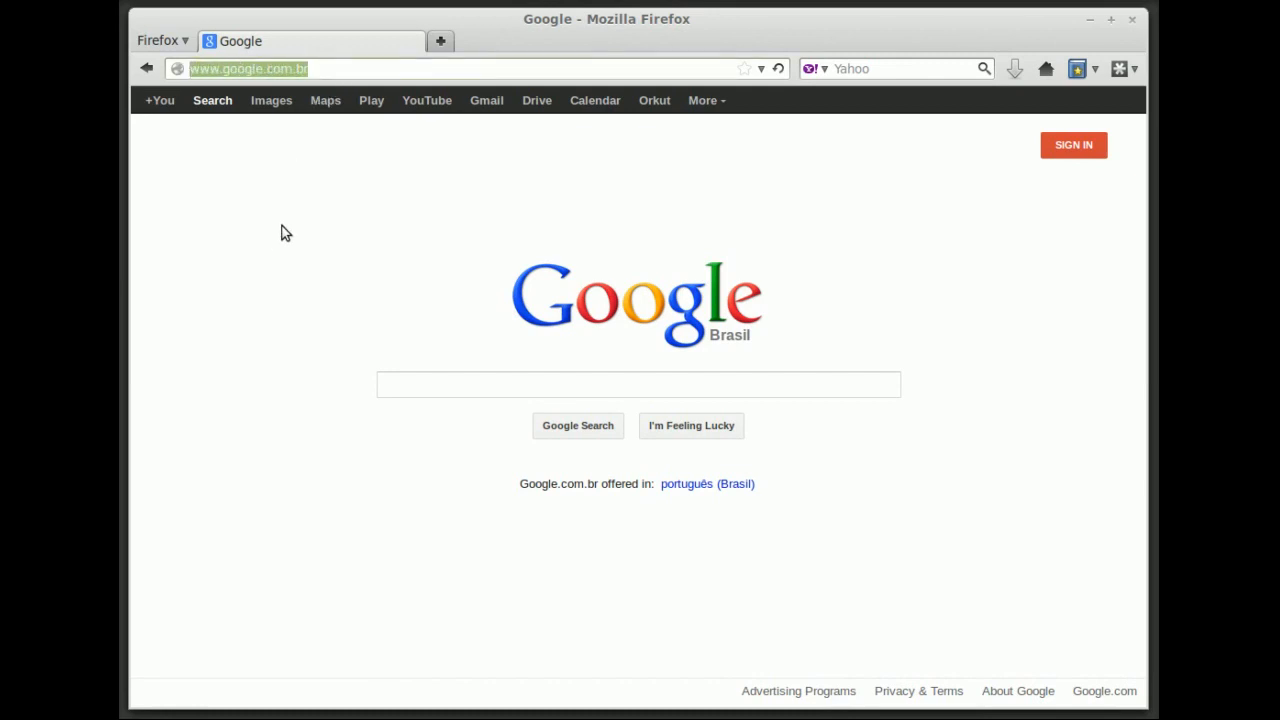
pyautogui.write('h')
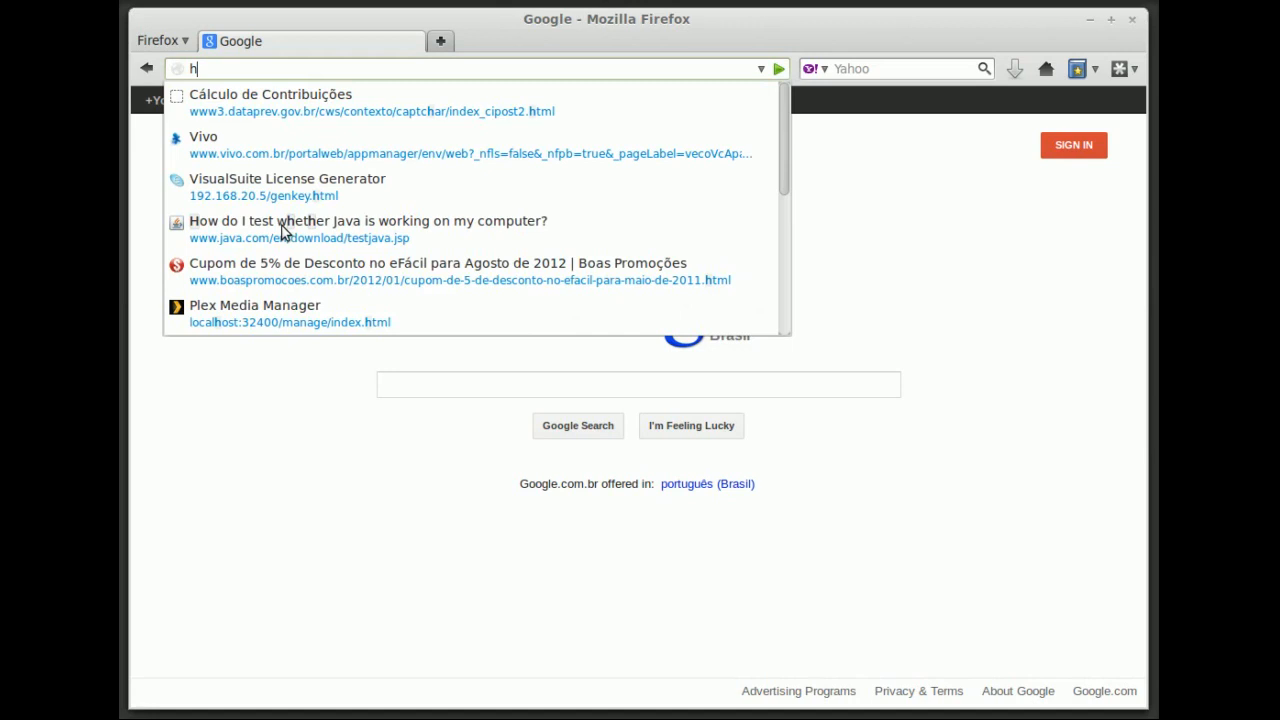
pyautogui.write('ttp')
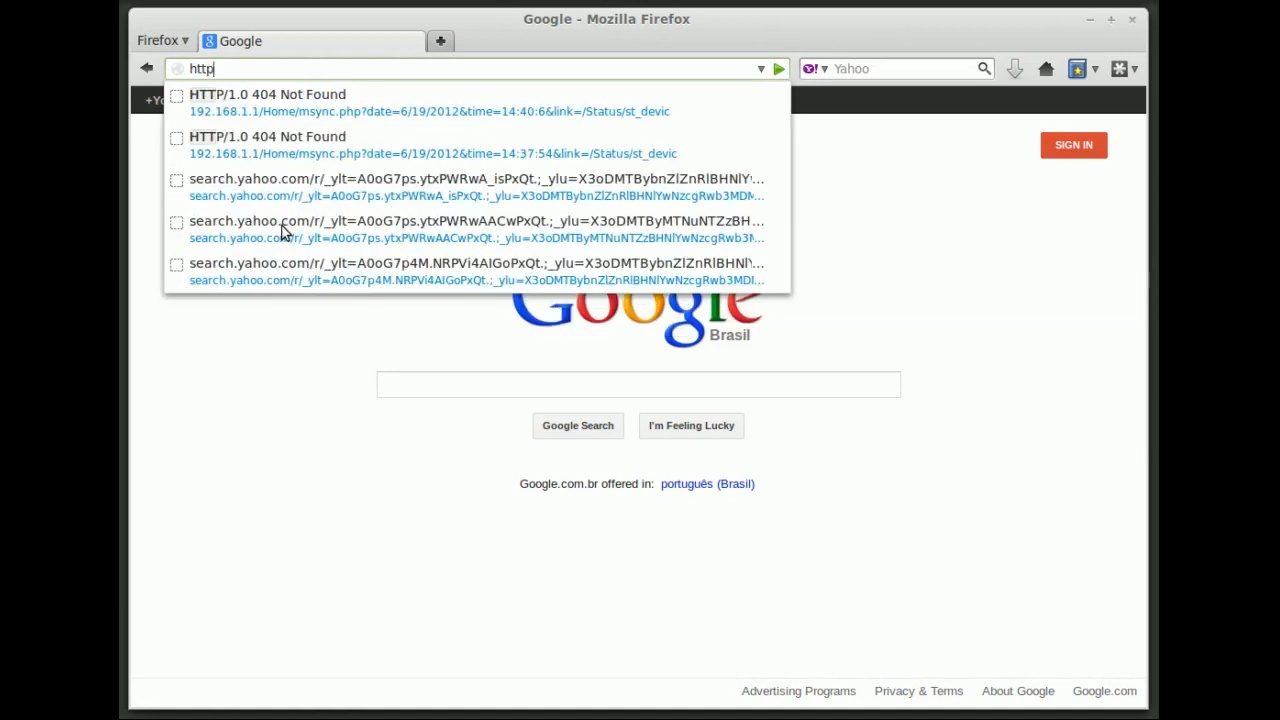
pyautogui.write('s://192.1')
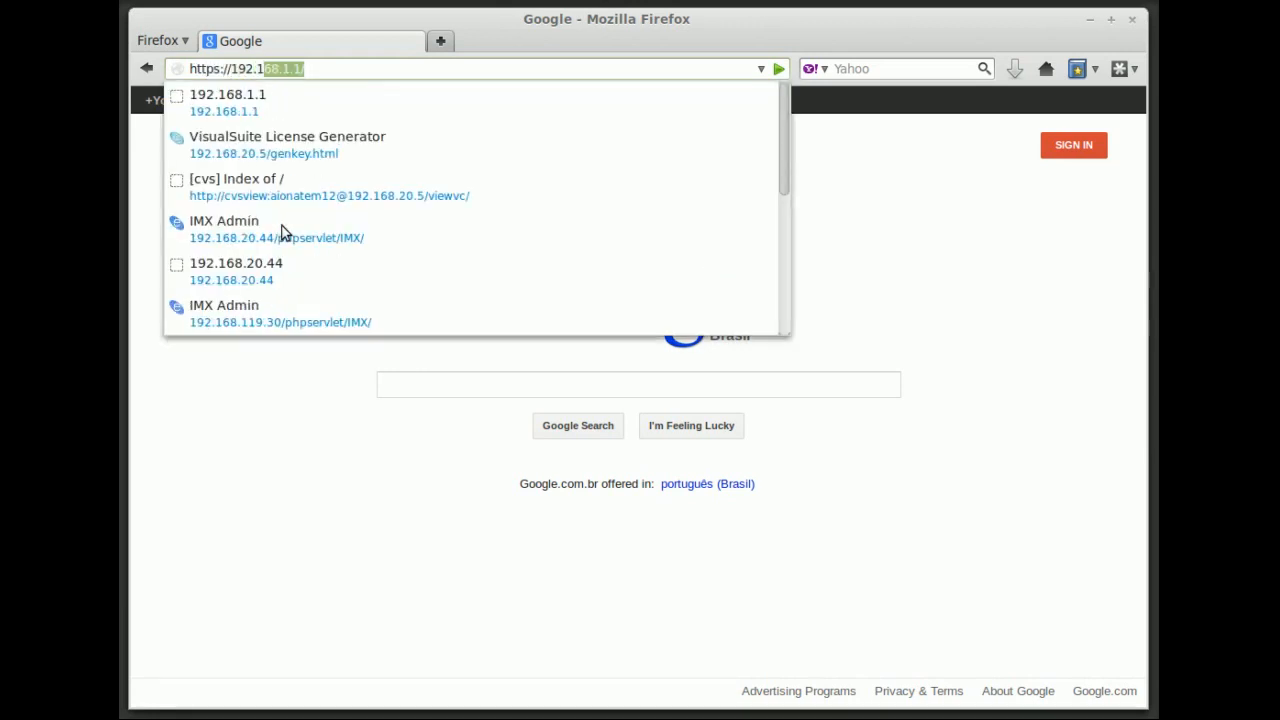
pyautogui.write('68.1.19.2')
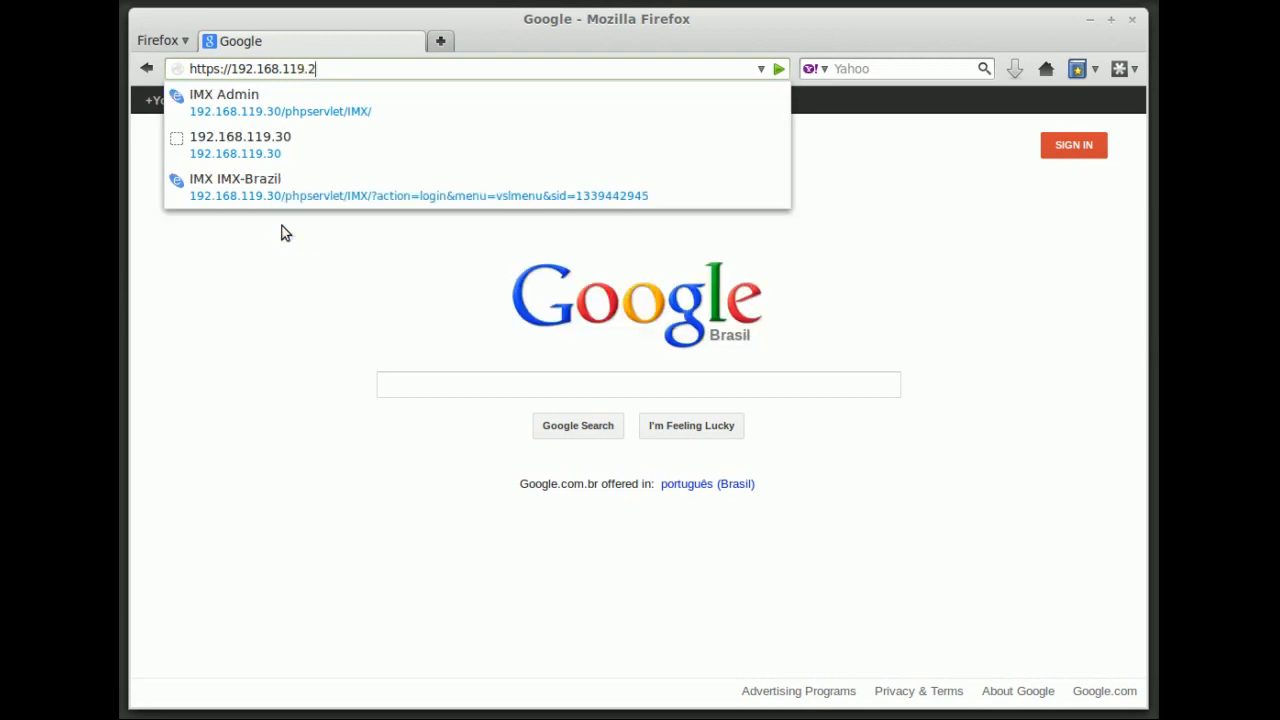
pyautogui.write('15')
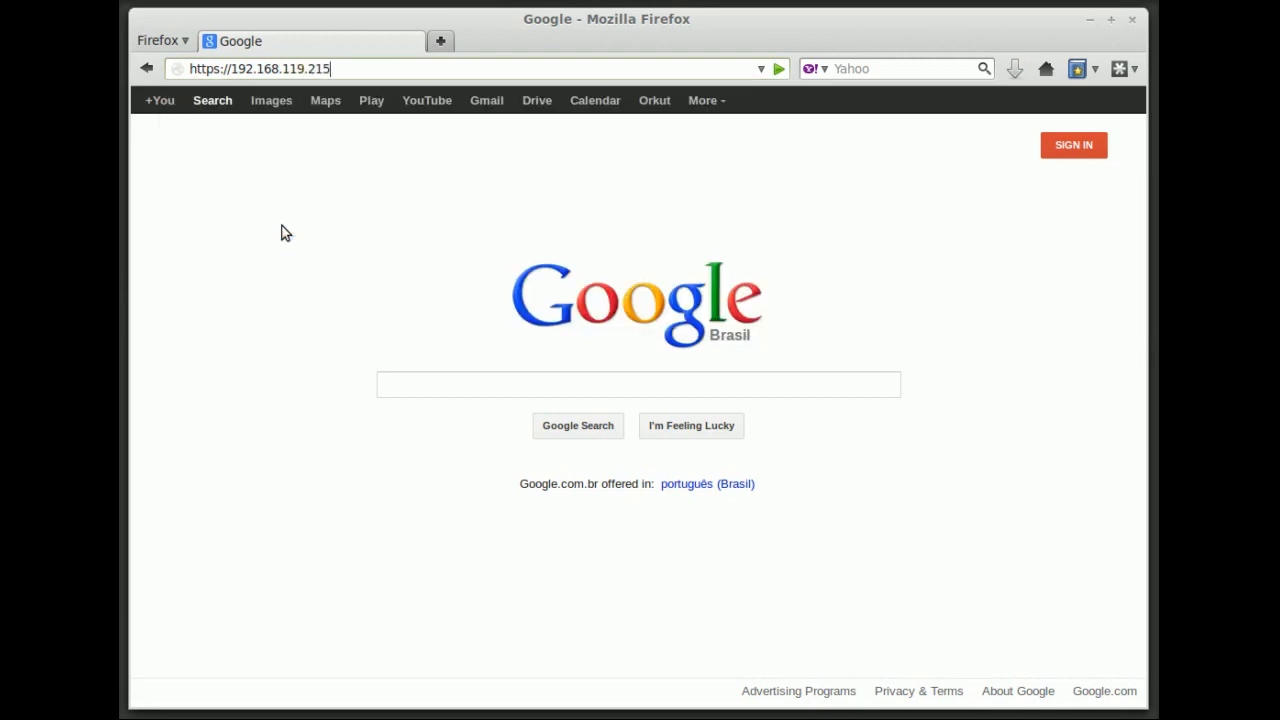
pyautogui.press('Return')
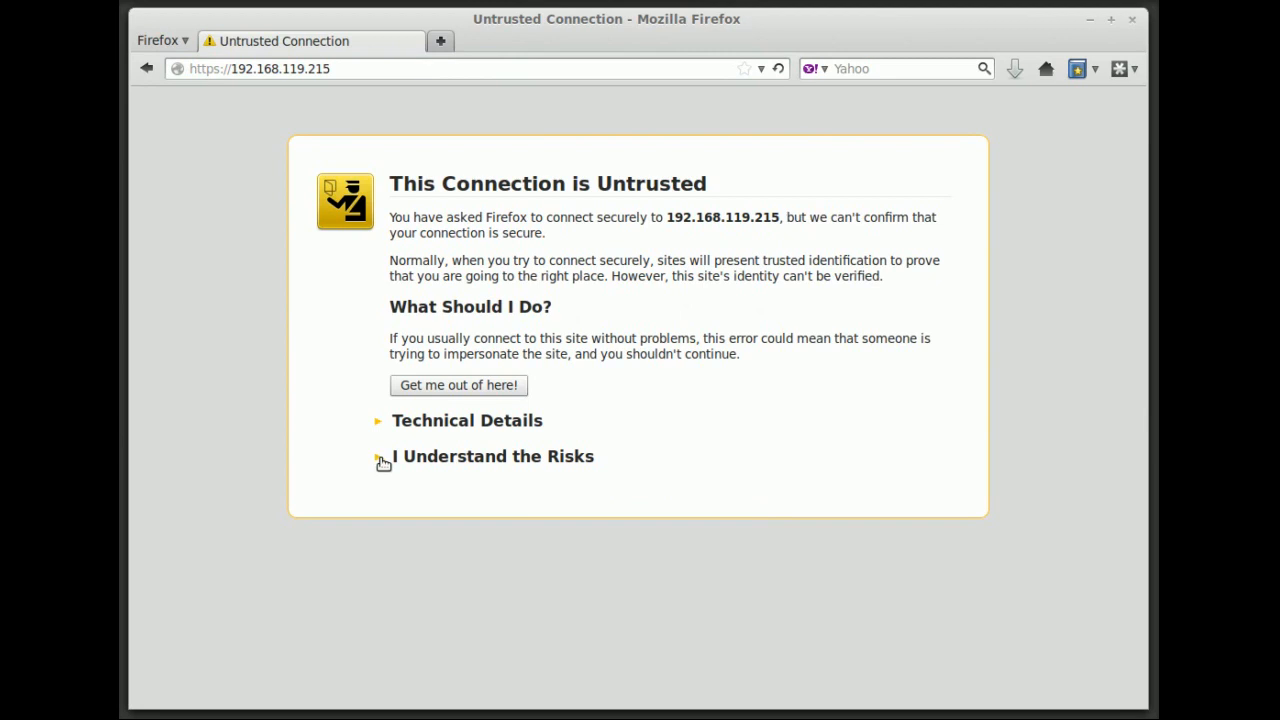
# Add and confirm a security exception for the 192.168.119.215 server certificate
pyautogui.click(501, 458)
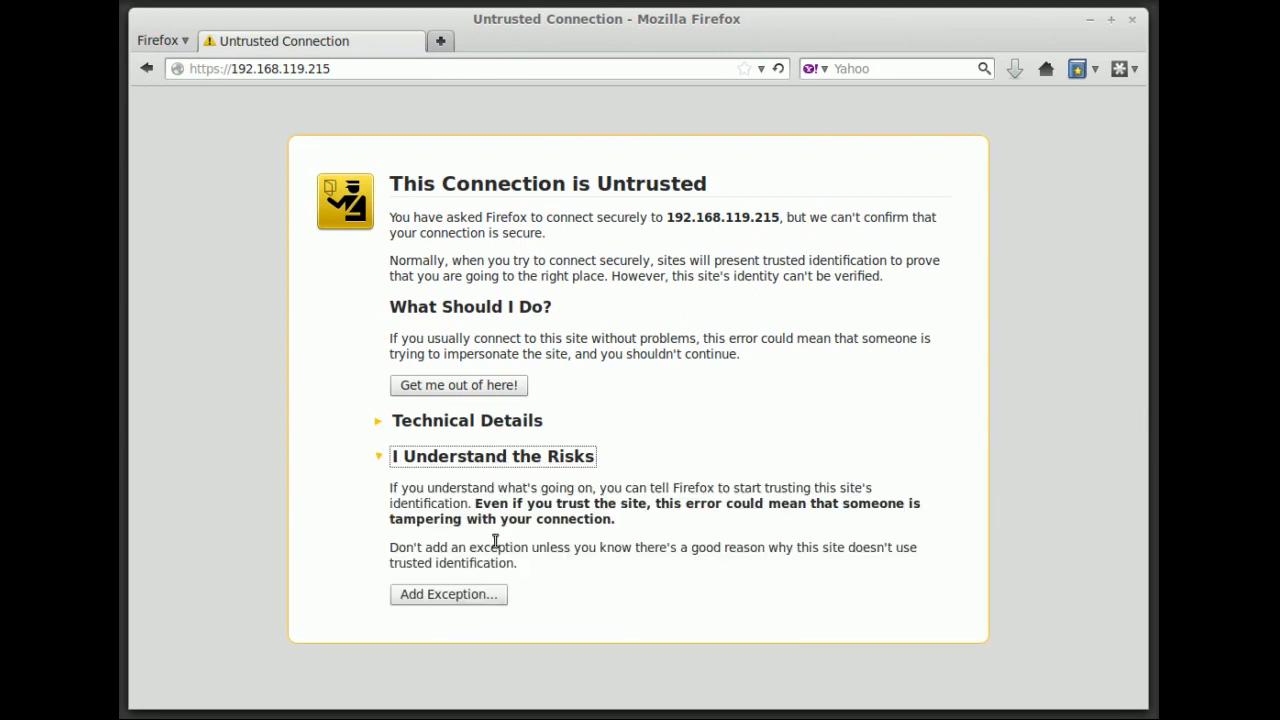
pyautogui.click(455, 594)
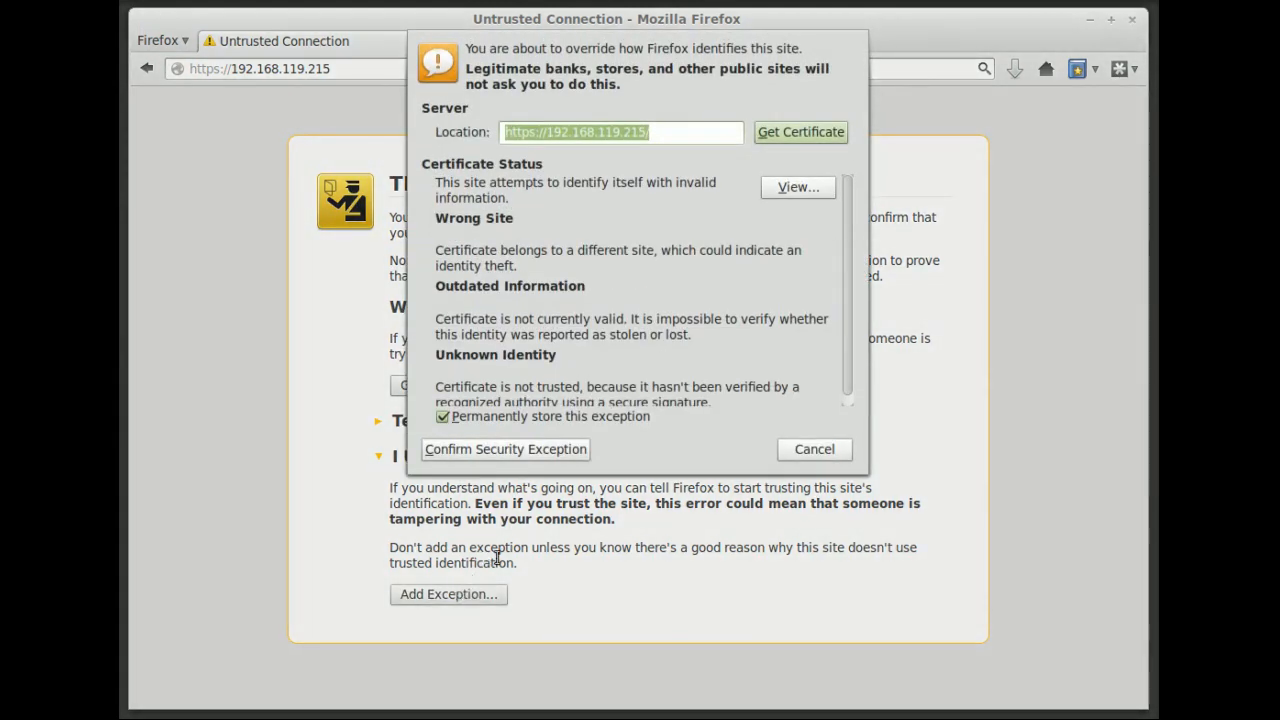
pyautogui.click(563, 455)
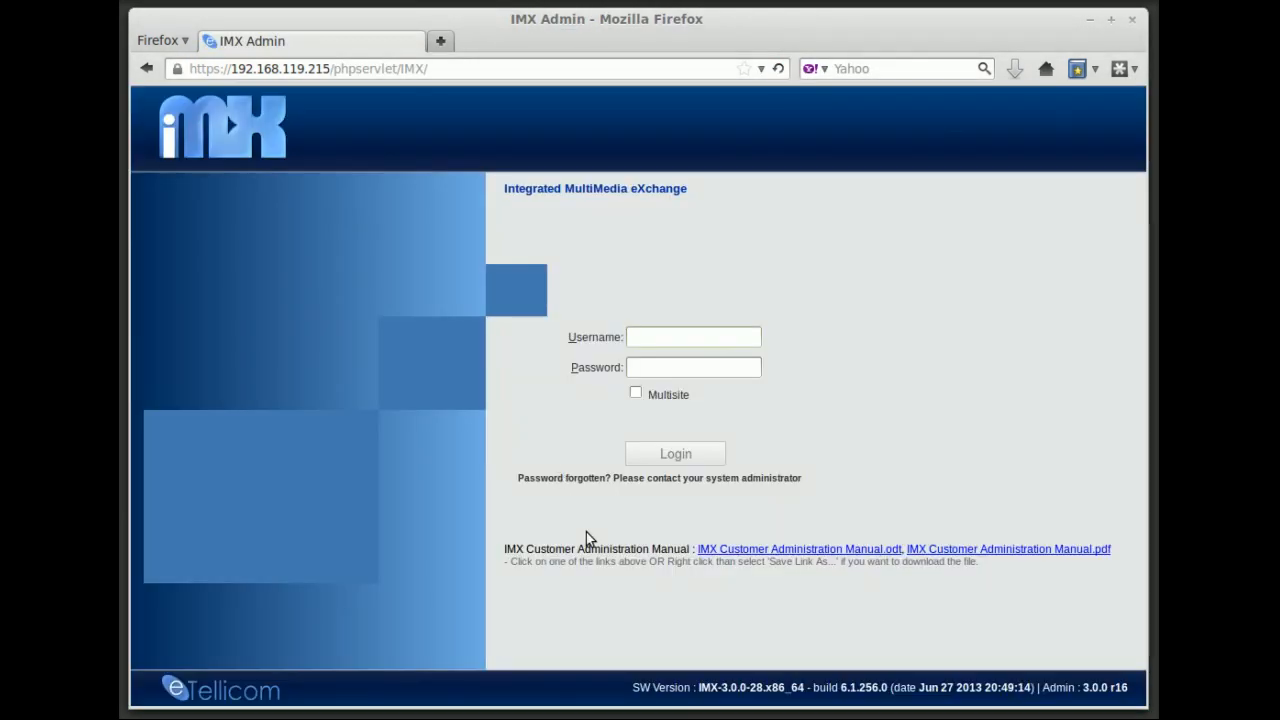
pyautogui.click(1060, 549)
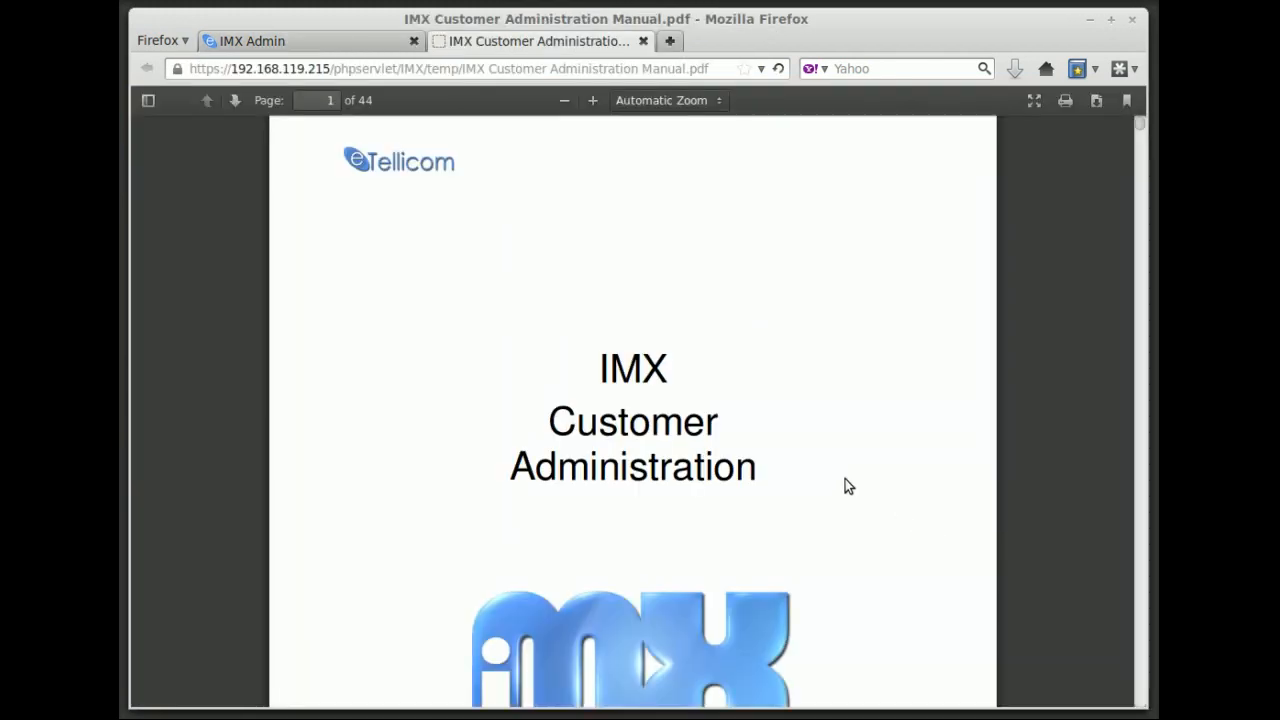
pyautogui.scroll(-5, 866, 424)
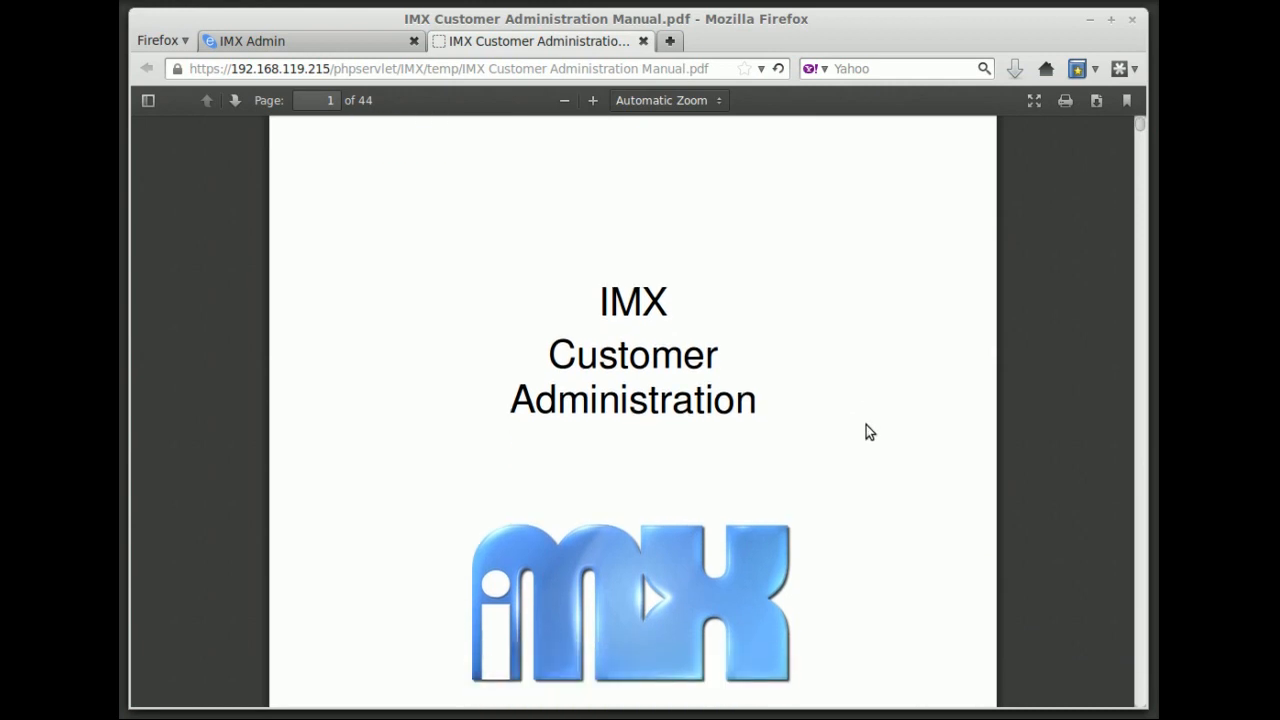
pyautogui.scroll(-10, 866, 425)
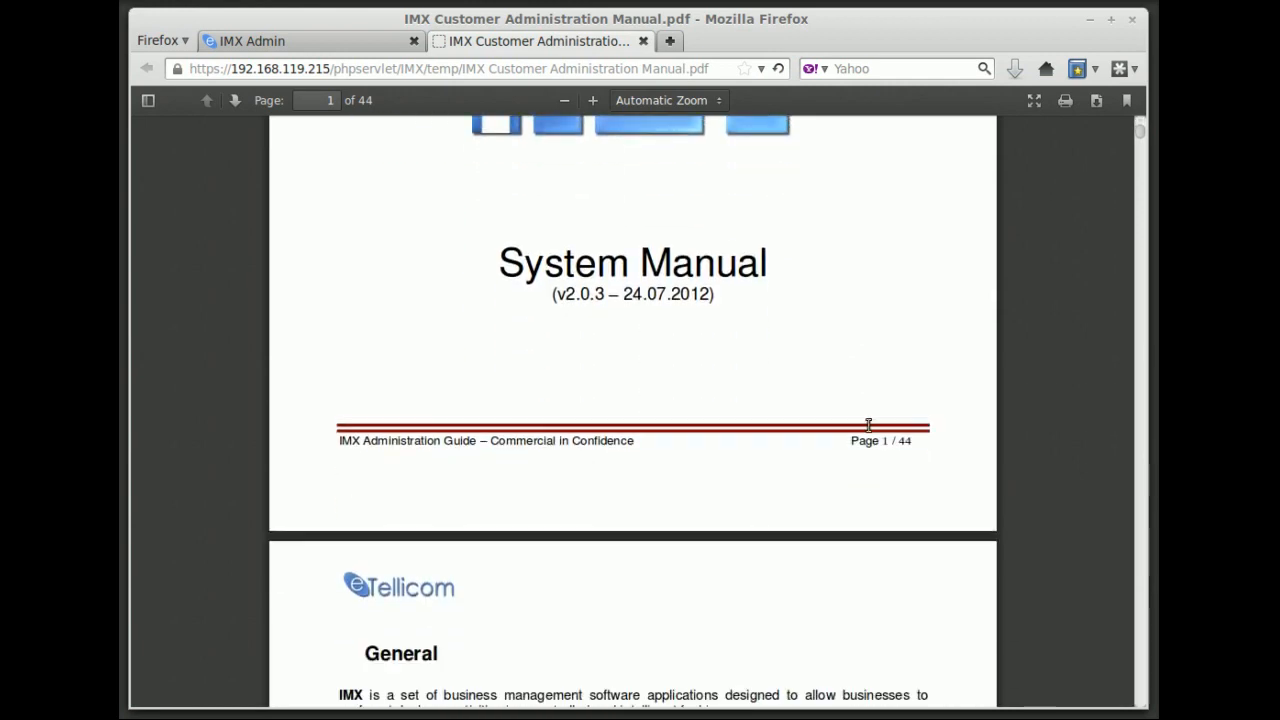
pyautogui.scroll(-15, 867, 432)
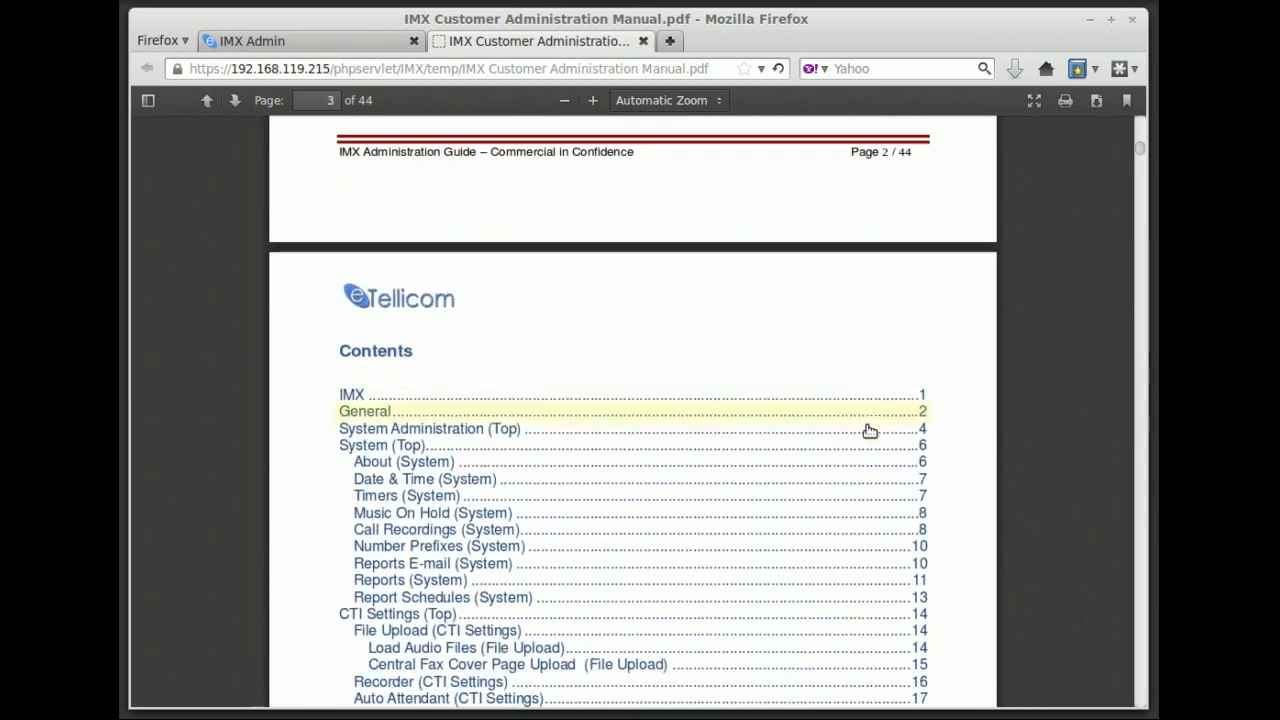
pyautogui.scroll(-15, 865, 433)
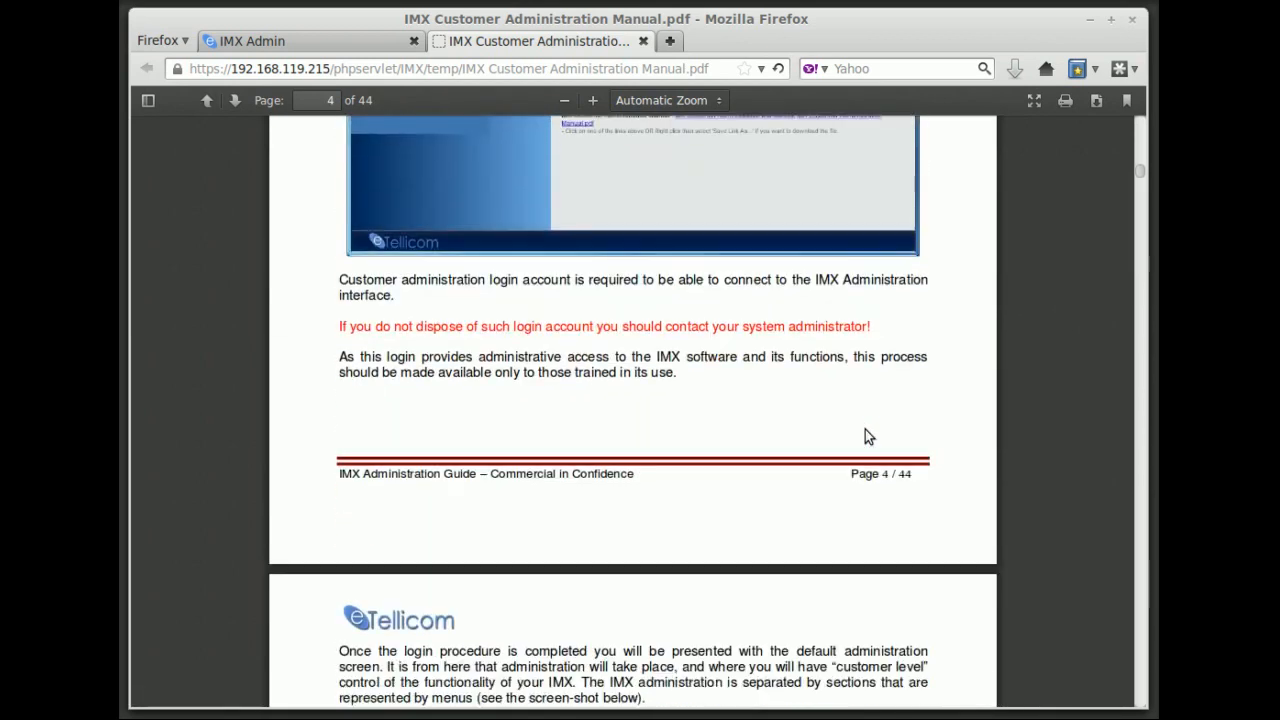
pyautogui.scroll(-15, 867, 433)
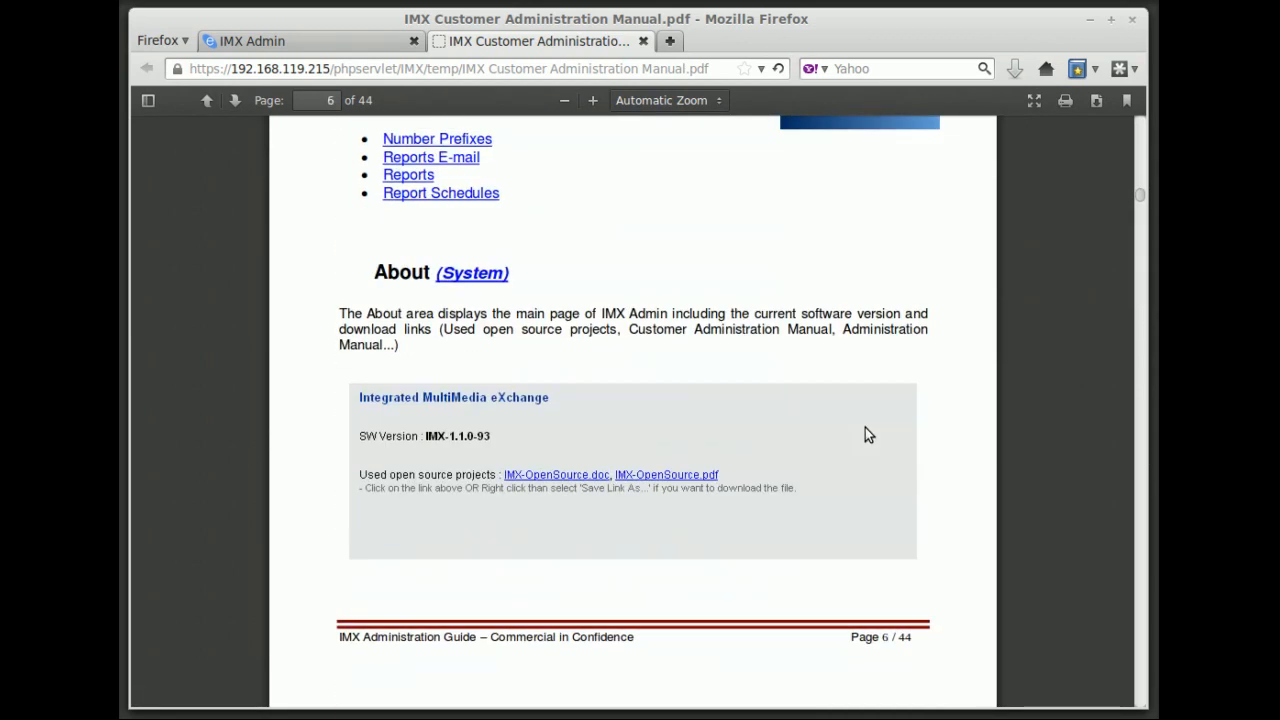
pyautogui.scroll(-15, 865, 432)
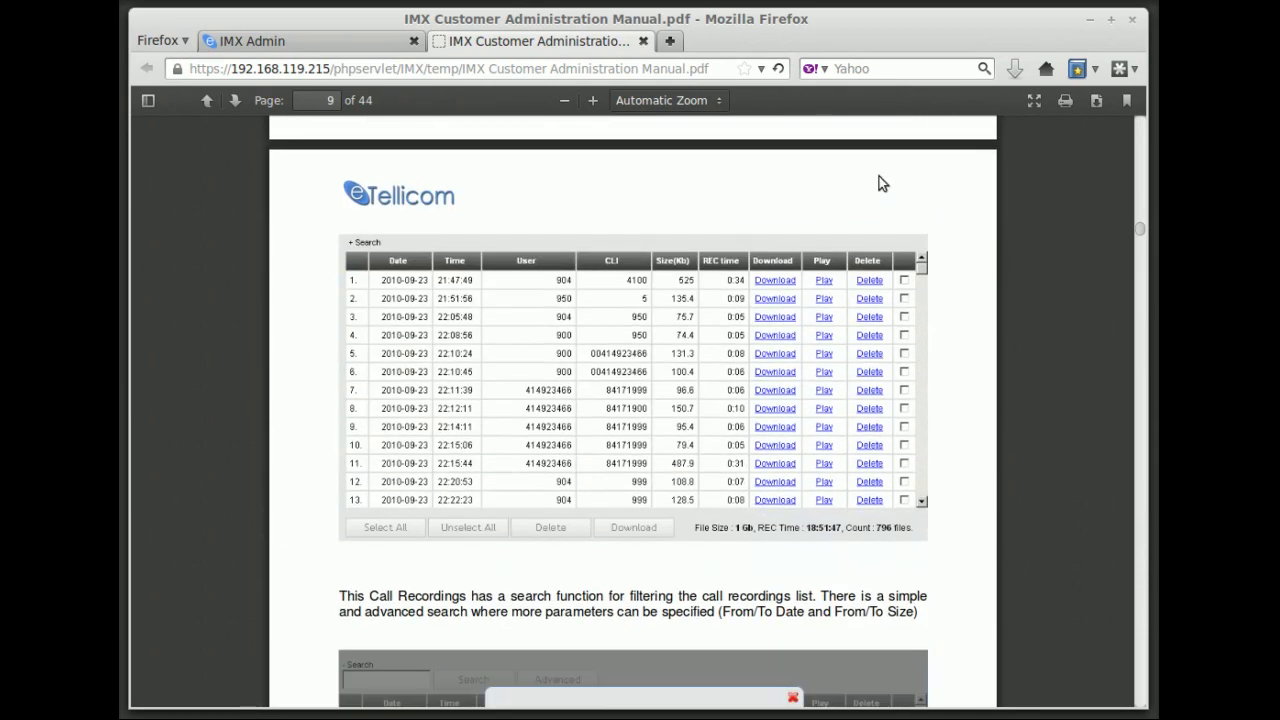
pyautogui.click(643, 41)
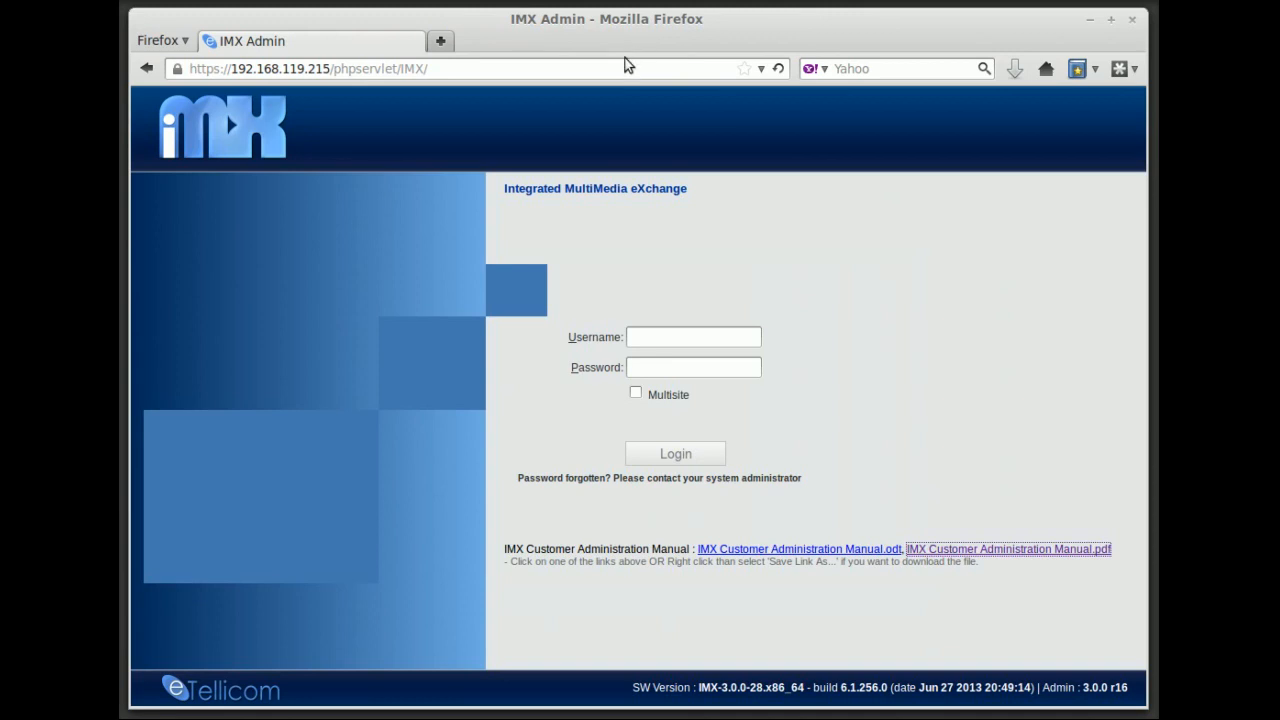
# Log in to IMX Admin with username administrator and the account password
pyautogui.click(683, 337)
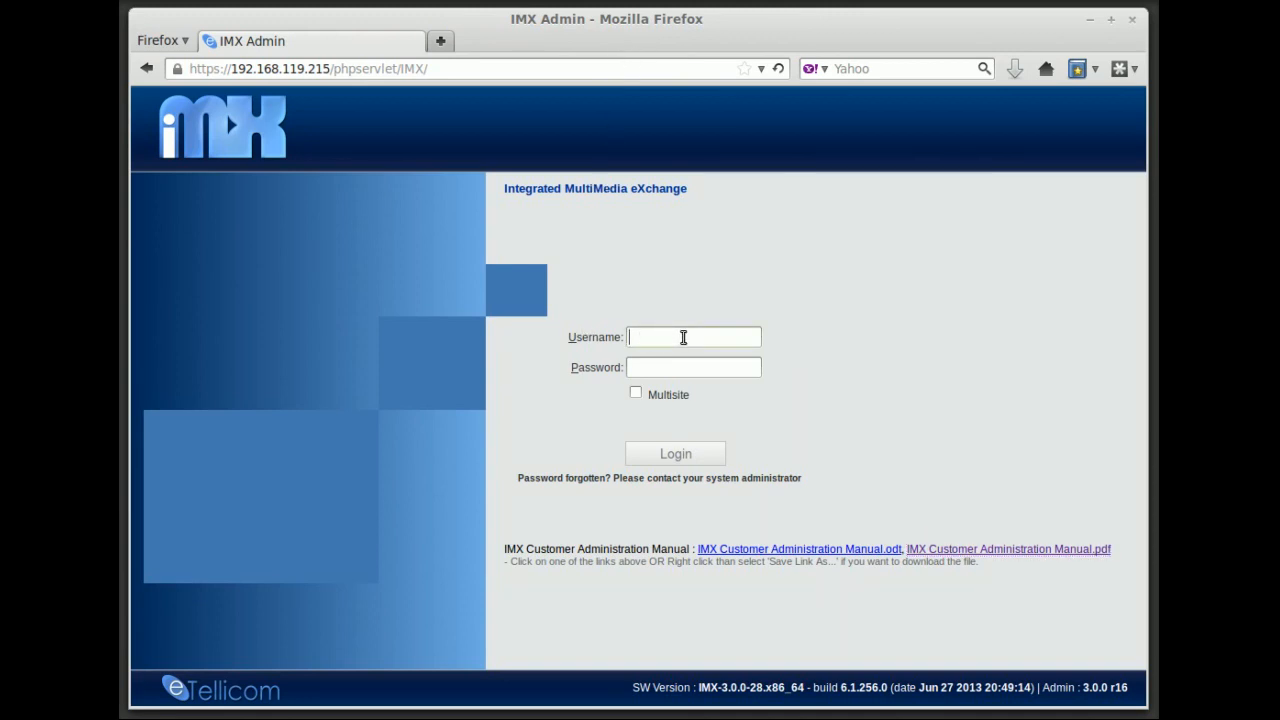
pyautogui.write('administrator')
pyautogui.press('Tab')
pyautogui.write('administrator')
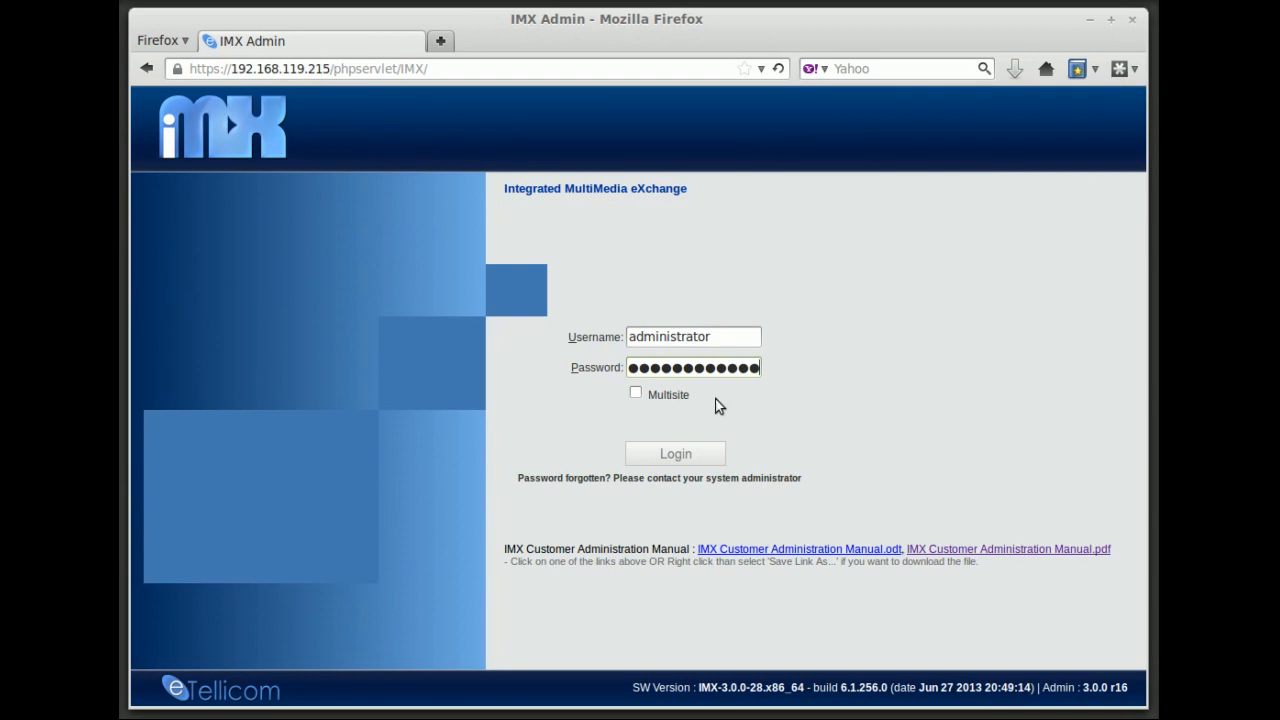
pyautogui.click(676, 455)
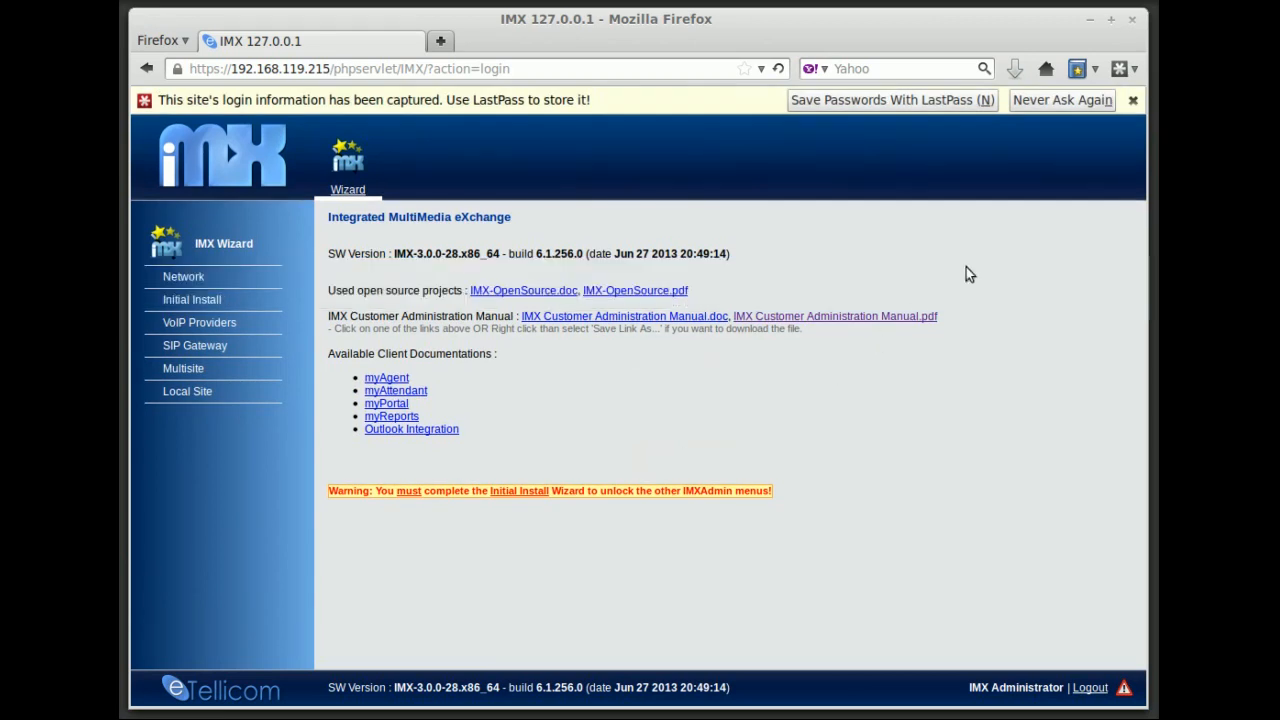
# Close the LastPass password-saving notification bar
pyautogui.click(1132, 101)
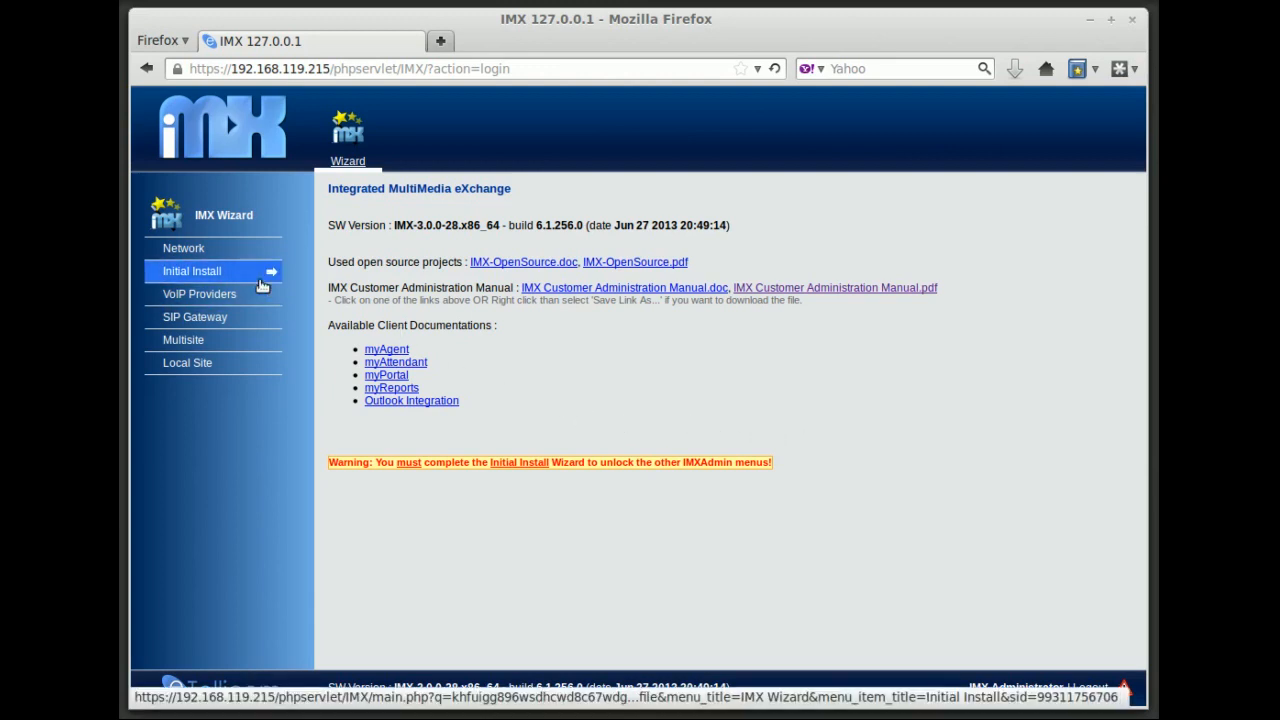
# Start Initial Install, copy the Personal Key, and choose visualsuite-00-0C-29-B8-97-8C.lic as the licence
pyautogui.click(215, 274)
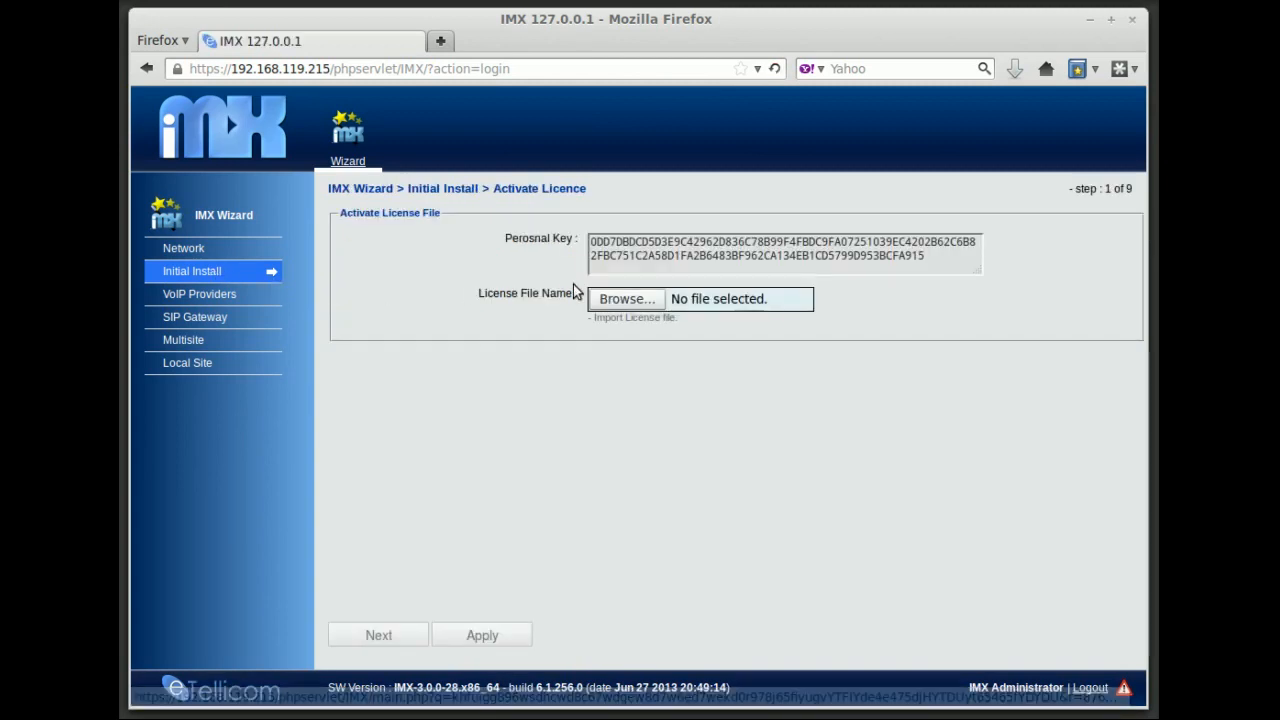
pyautogui.moveTo(589, 242); pyautogui.dragTo(992, 277)
pyautogui.rightClick(798, 254)
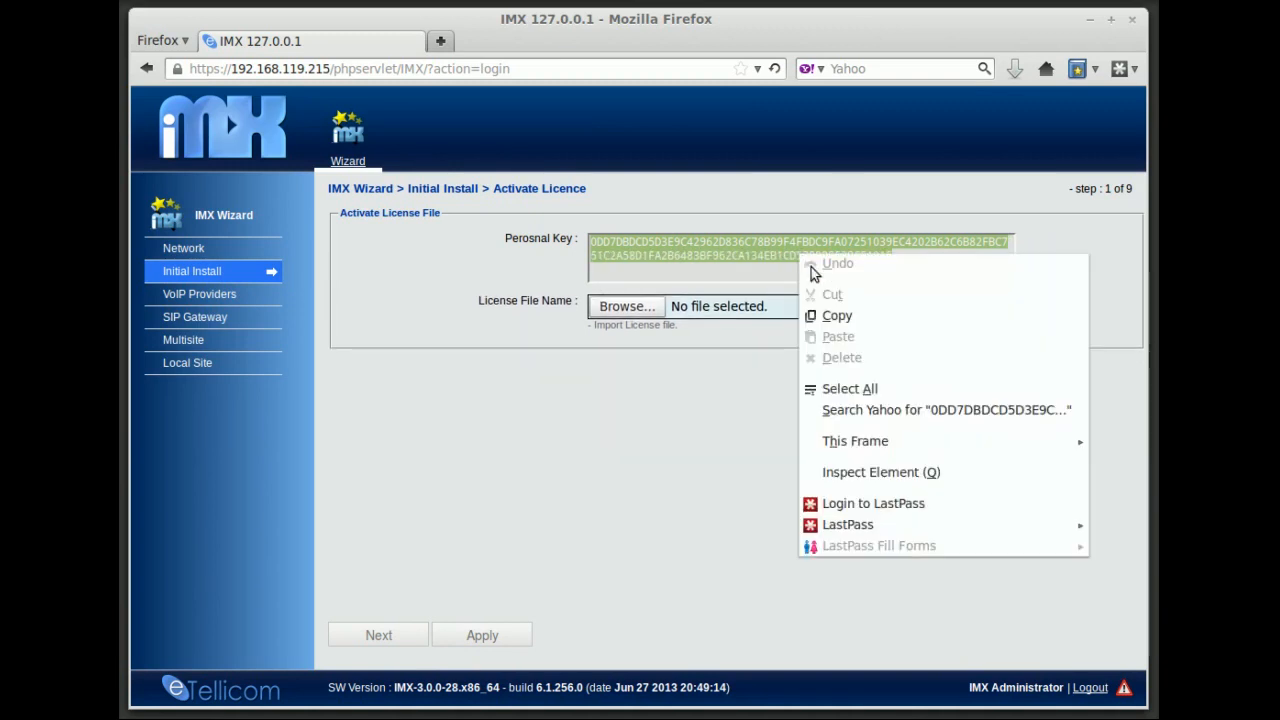
pyautogui.click(828, 315)
pyautogui.click(880, 269)
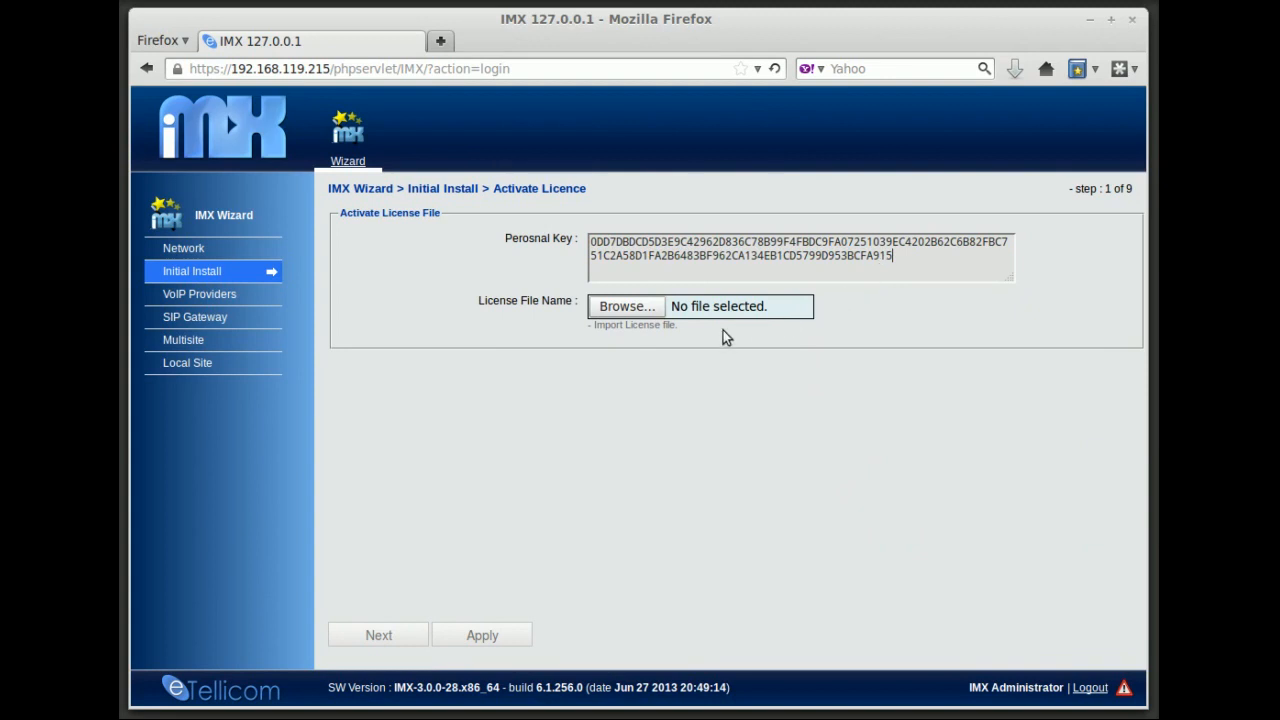
pyautogui.click(626, 312)
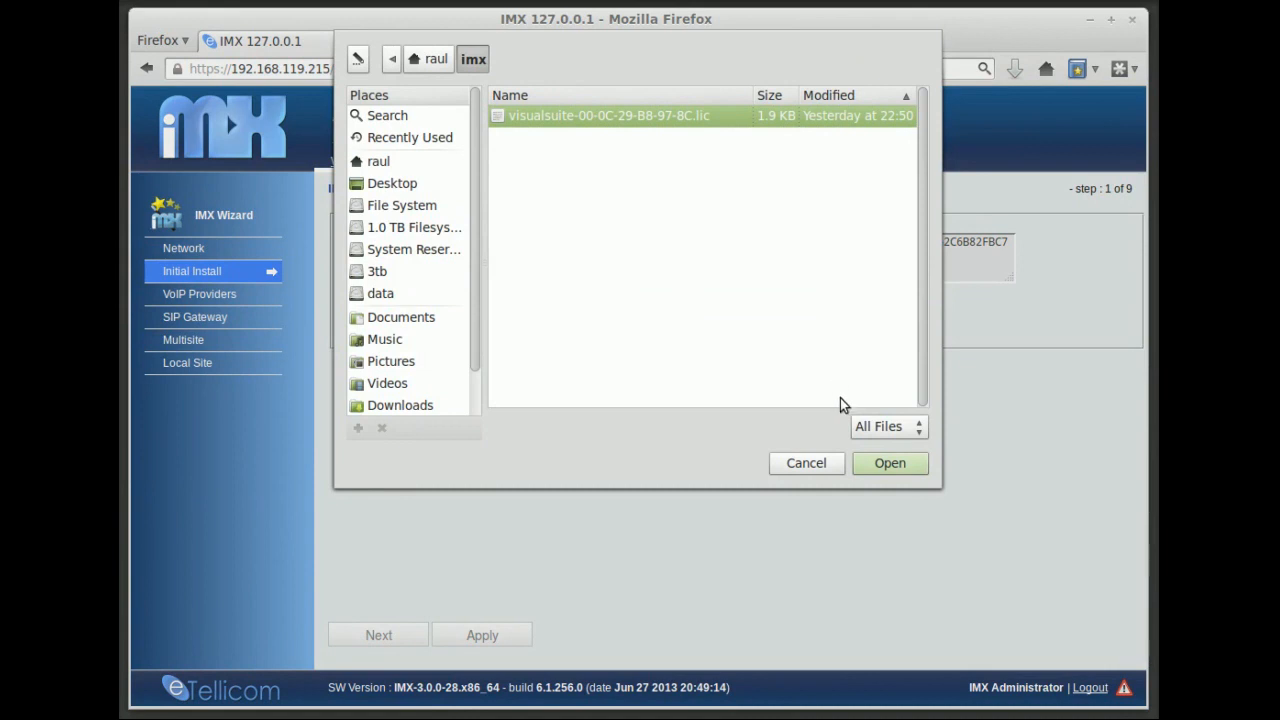
pyautogui.click(885, 464)
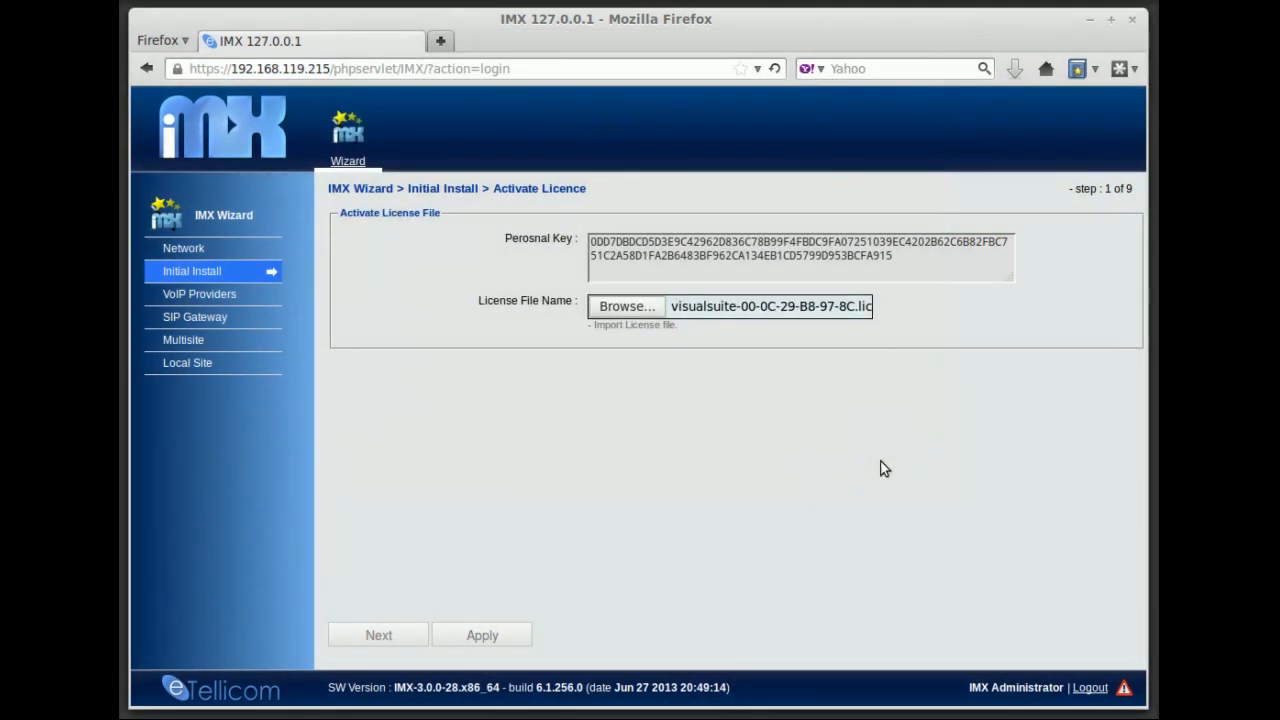
# Apply the licence, review the licensed features table, and continue to Date & Time
pyautogui.click(490, 640)
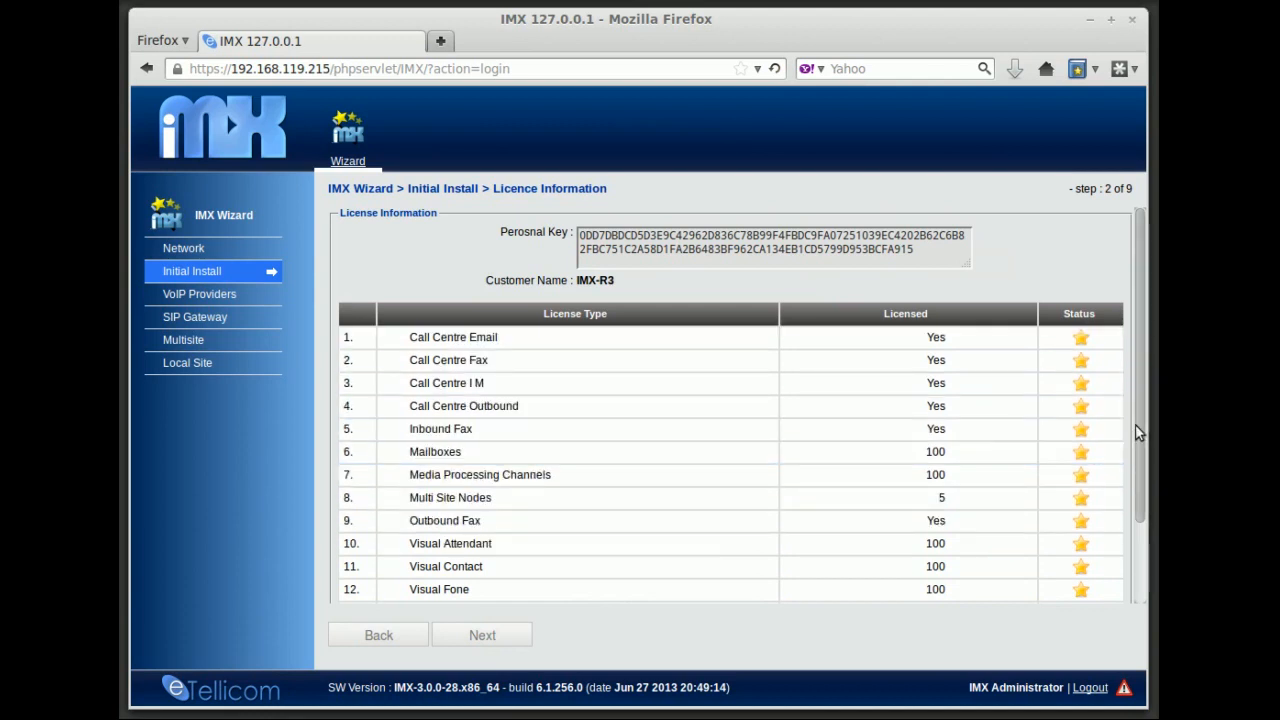
pyautogui.scroll(-1, 1140, 424)
pyautogui.moveTo(1141, 420); pyautogui.dragTo(1118, 478)
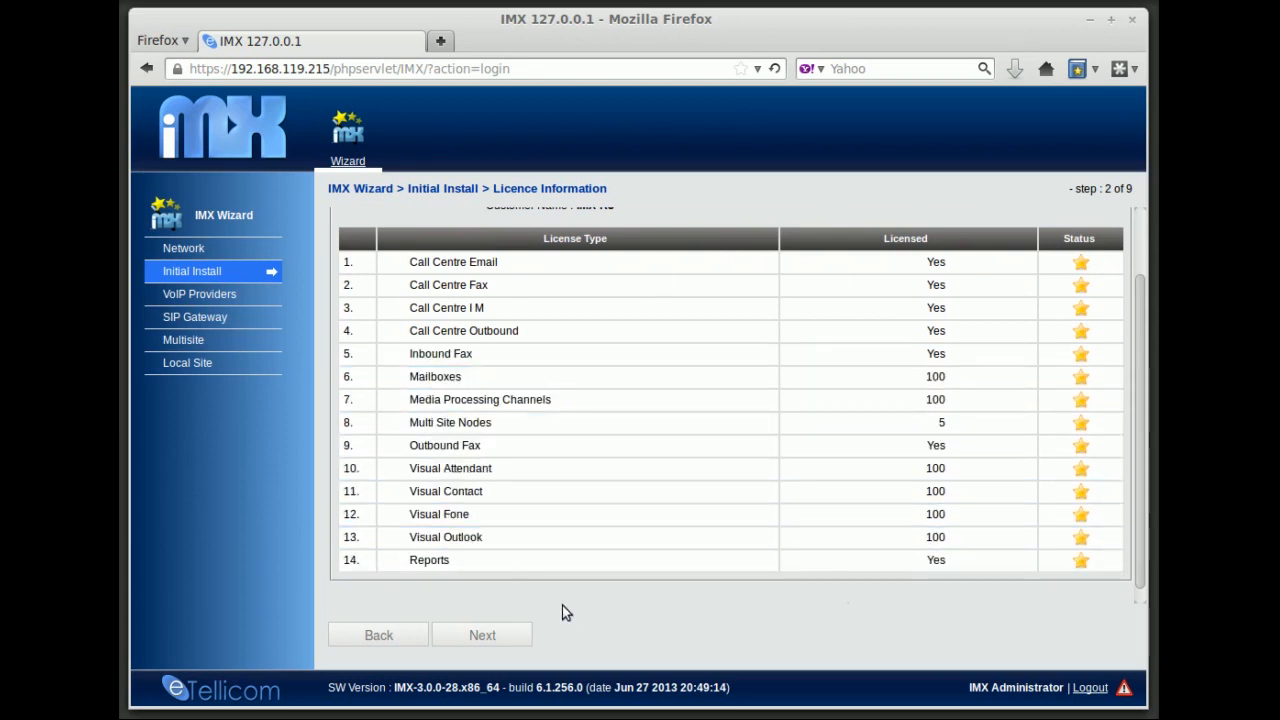
pyautogui.click(479, 638)
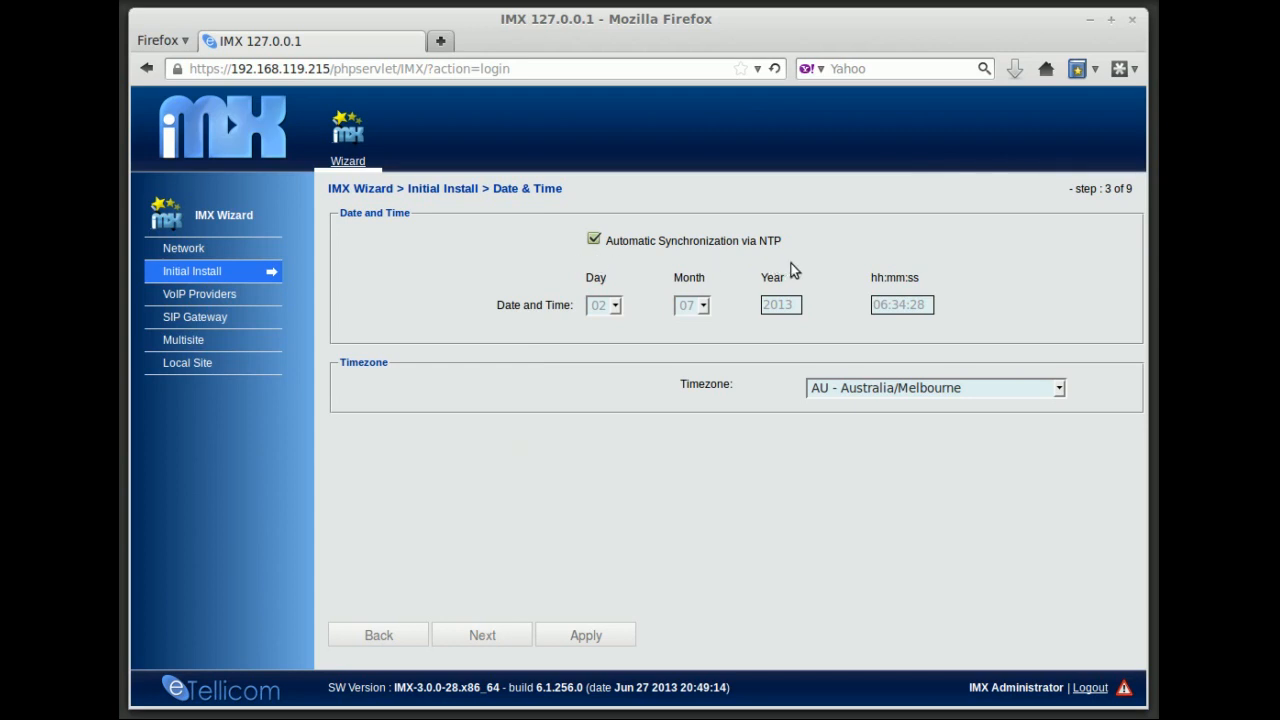
# Toggle NTP sync off and back on, leaving the date at day 02, month 07
pyautogui.click(589, 240)
pyautogui.click(616, 306)
pyautogui.click(616, 306)
pyautogui.click(703, 306)
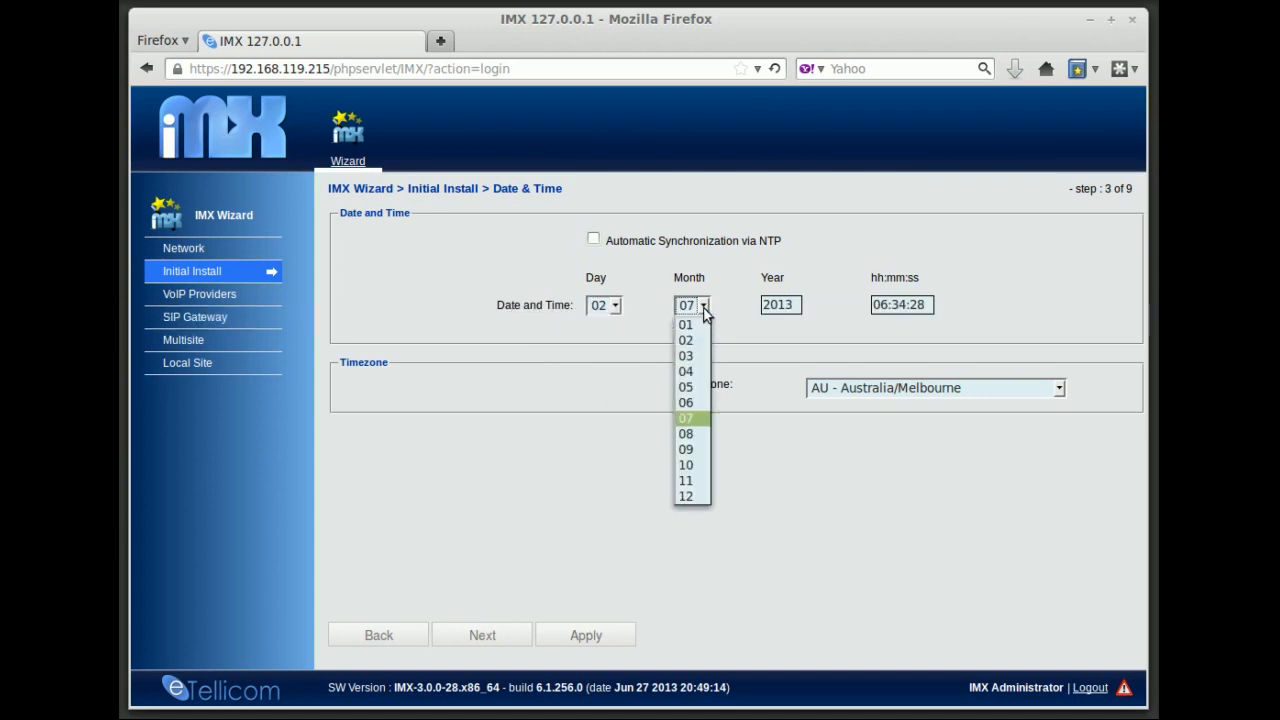
pyautogui.click(704, 312)
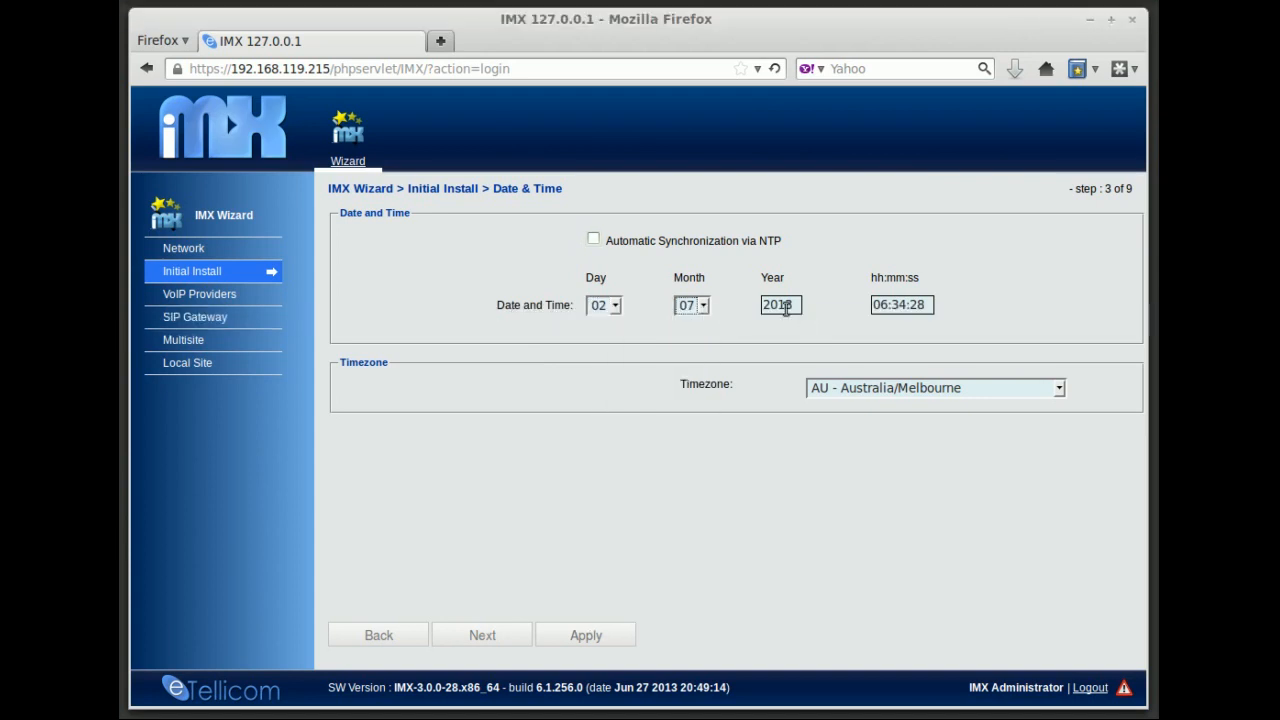
pyautogui.click(594, 240)
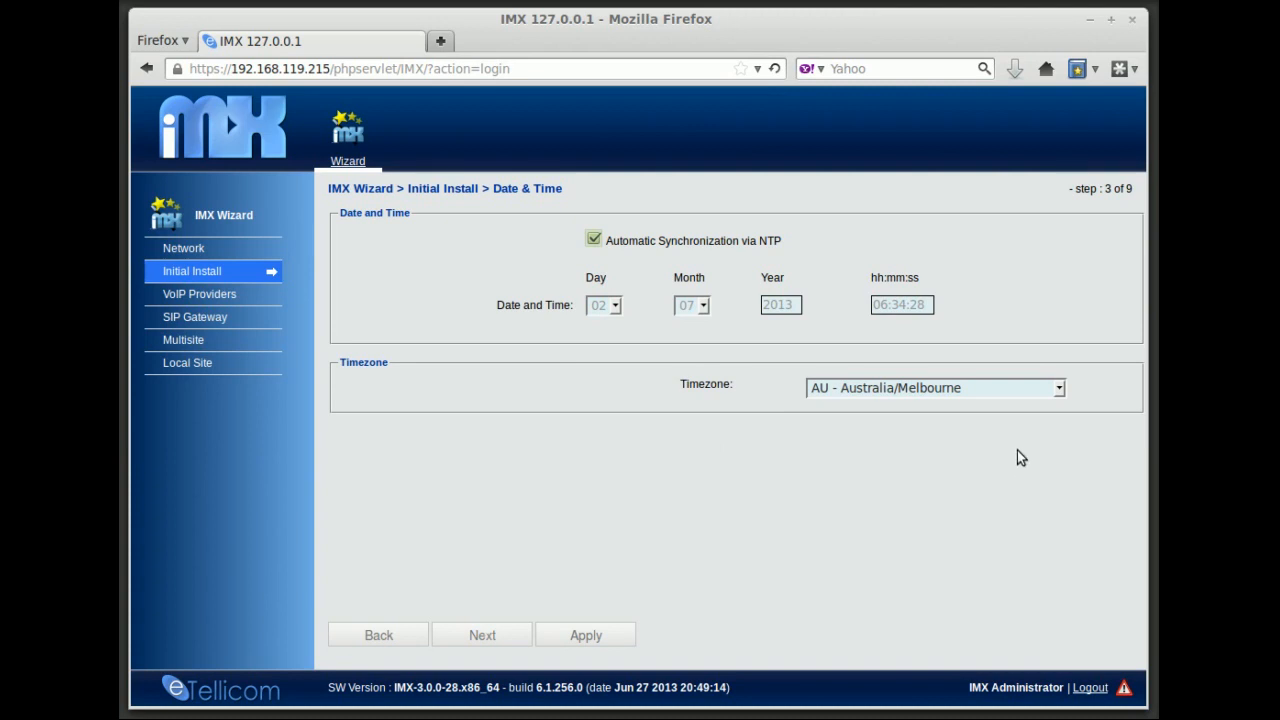
# Keep the AU - Australia/Melbourne timezone and advance to Global Settings
pyautogui.click(1059, 389)
pyautogui.moveTo(1061, 419); pyautogui.dragTo(1064, 391)
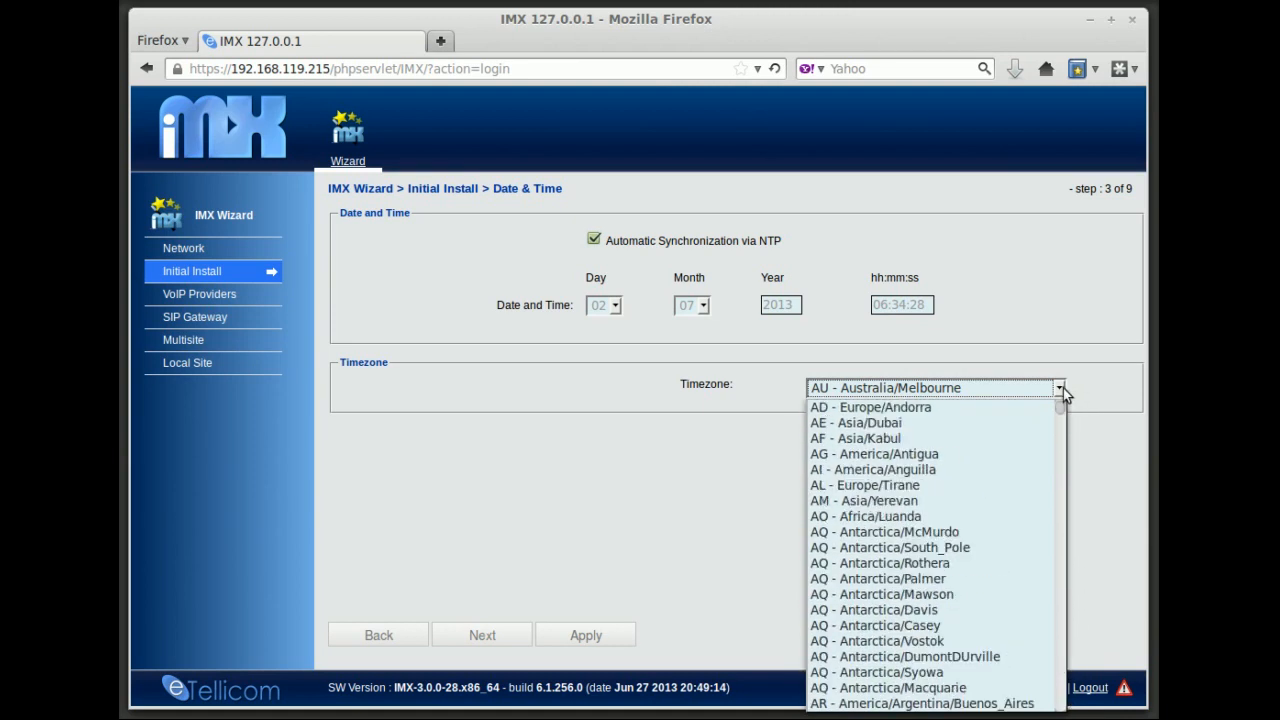
pyautogui.click(1062, 389)
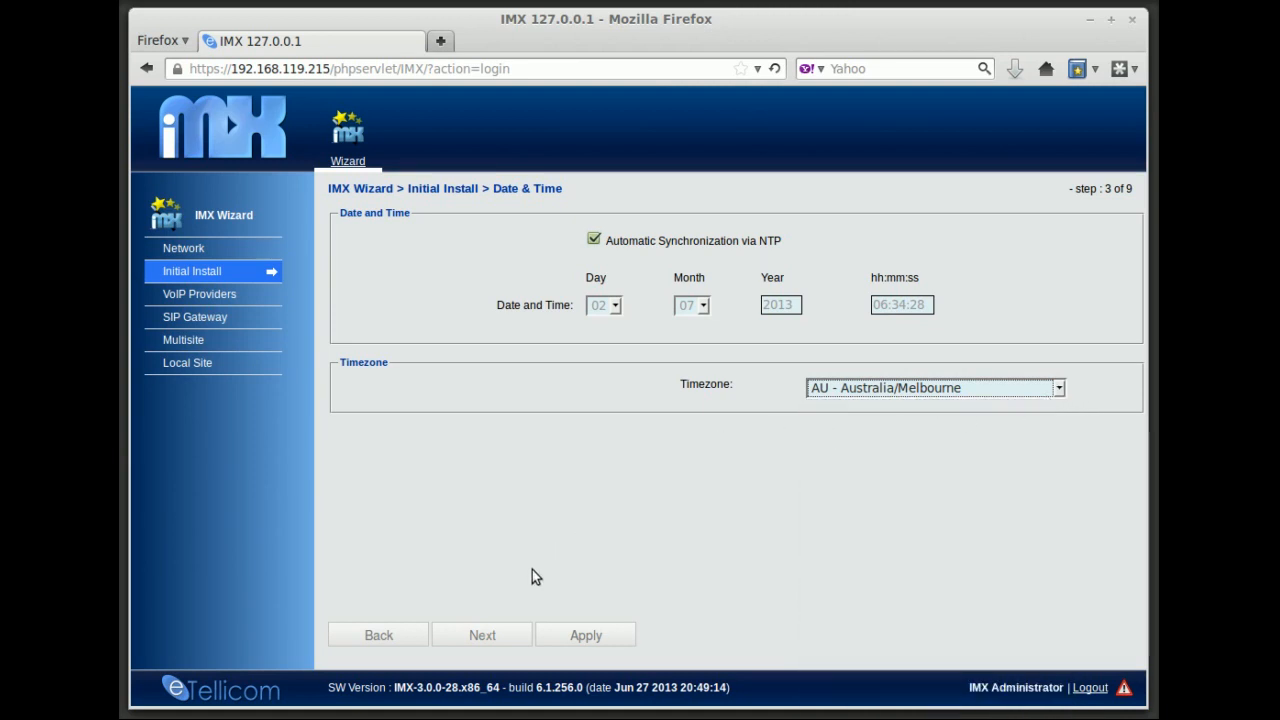
pyautogui.click(481, 637)
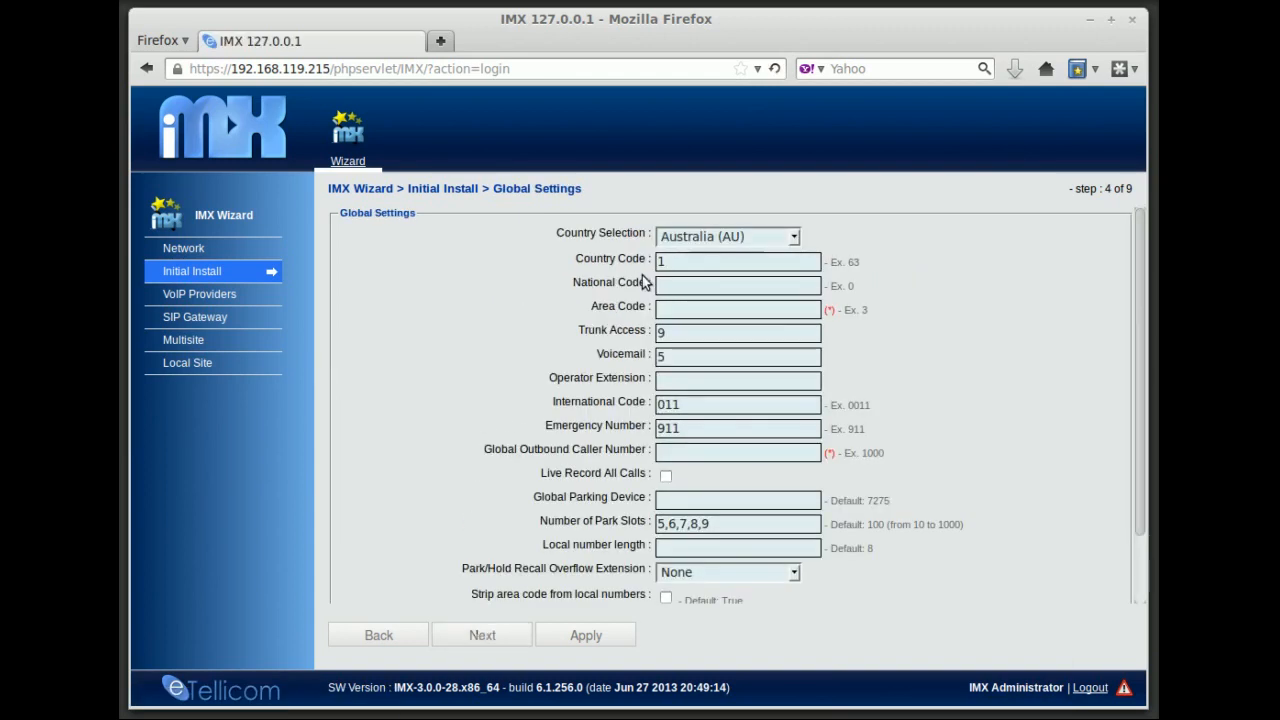
# Try Brazil, New Zealand, UK and US as the country, then settle on Australia (AU)
pyautogui.click(794, 240)
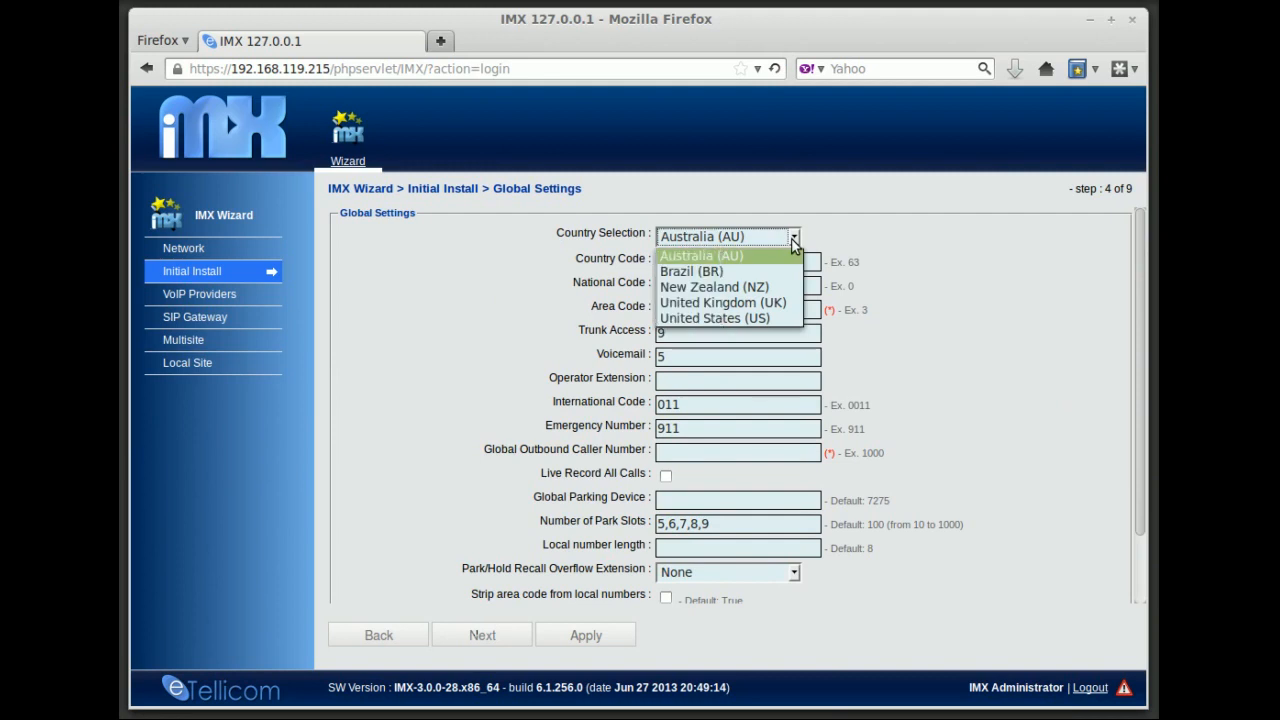
pyautogui.click(747, 268)
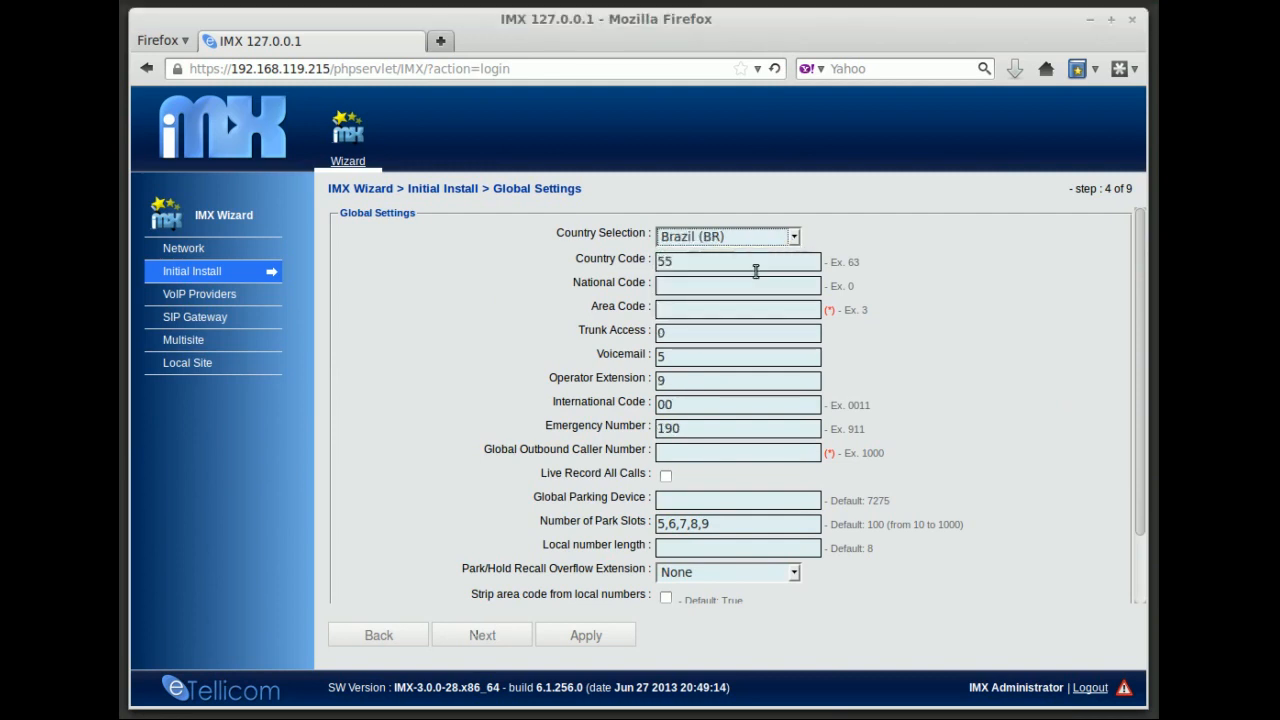
pyautogui.click(794, 240)
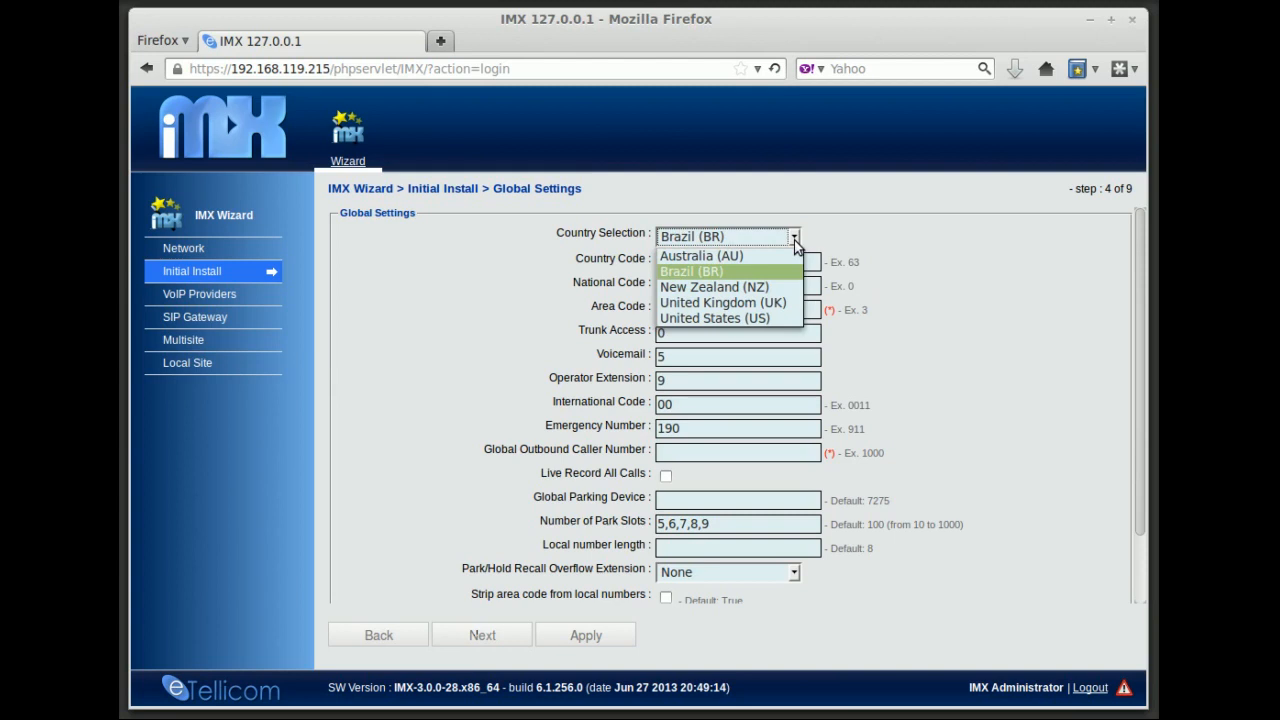
pyautogui.click(772, 288)
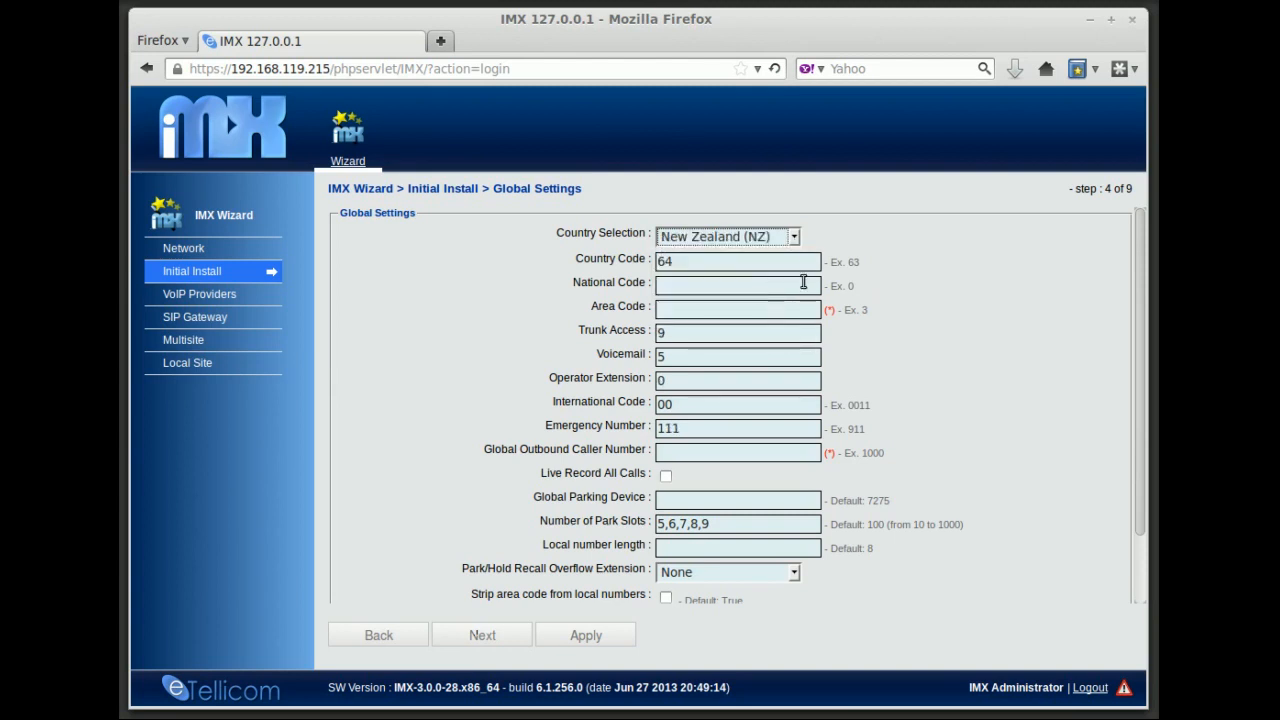
pyautogui.click(797, 240)
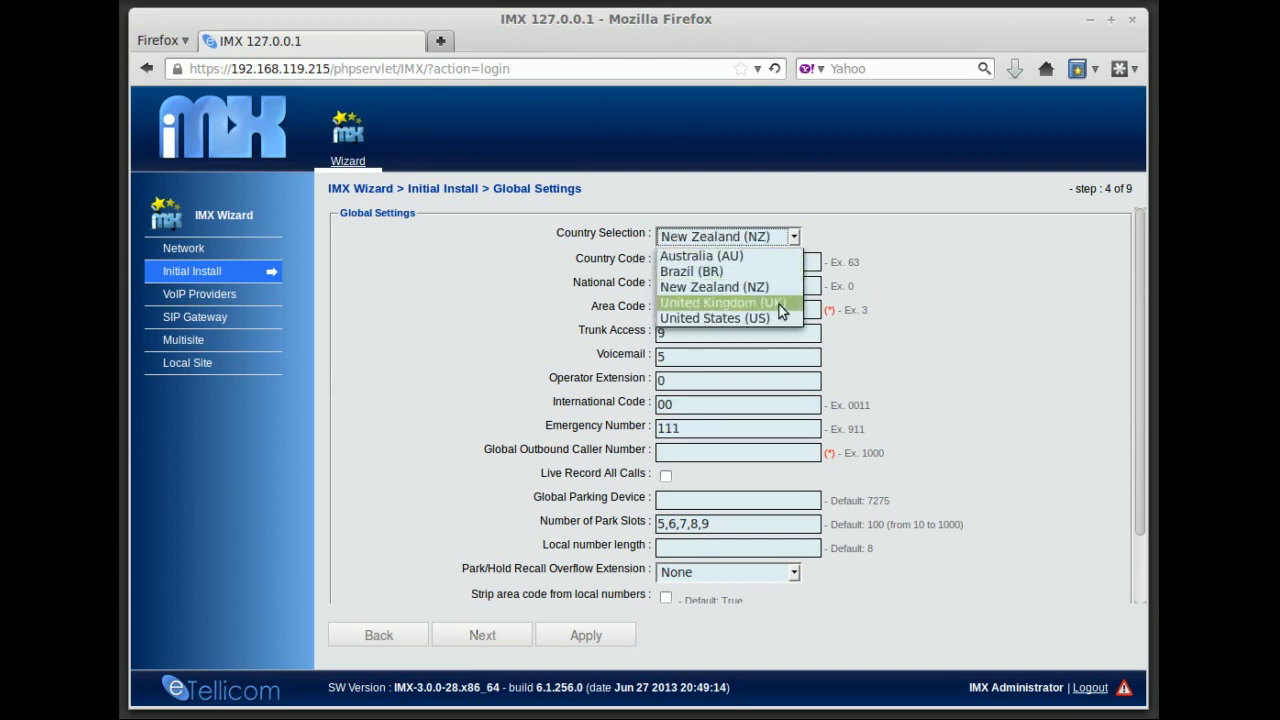
pyautogui.click(780, 302)
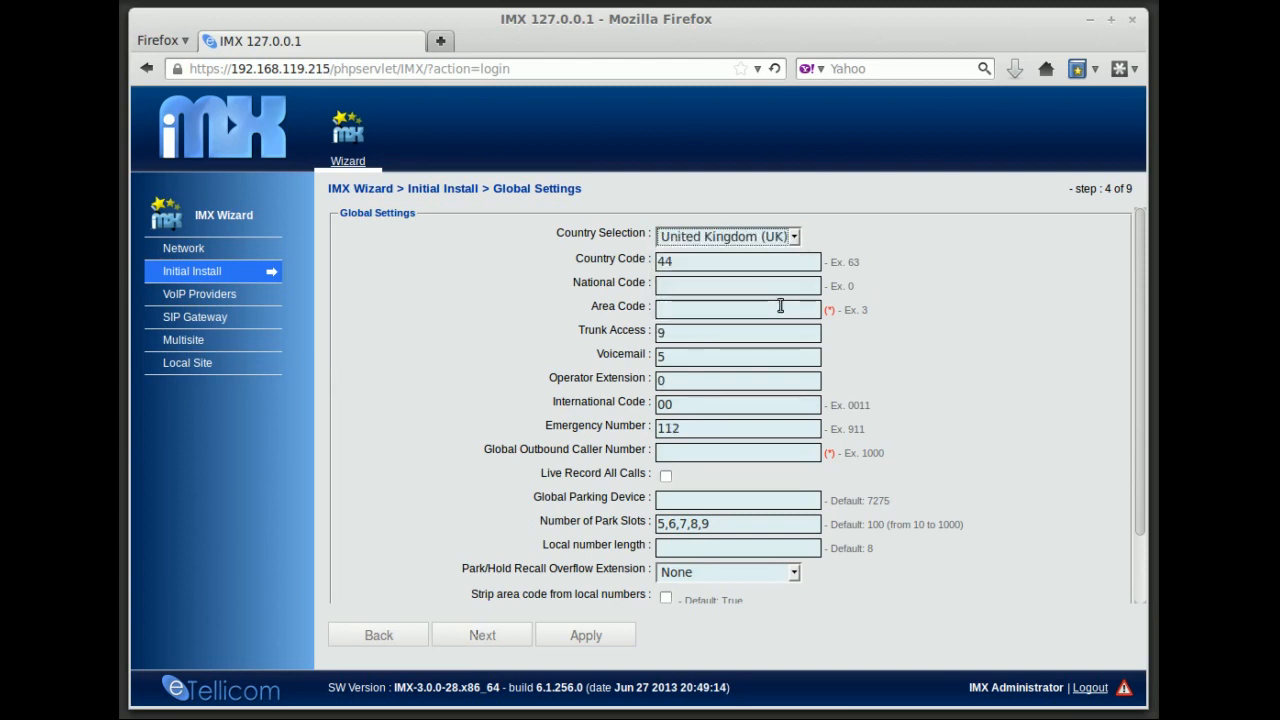
pyautogui.click(795, 237)
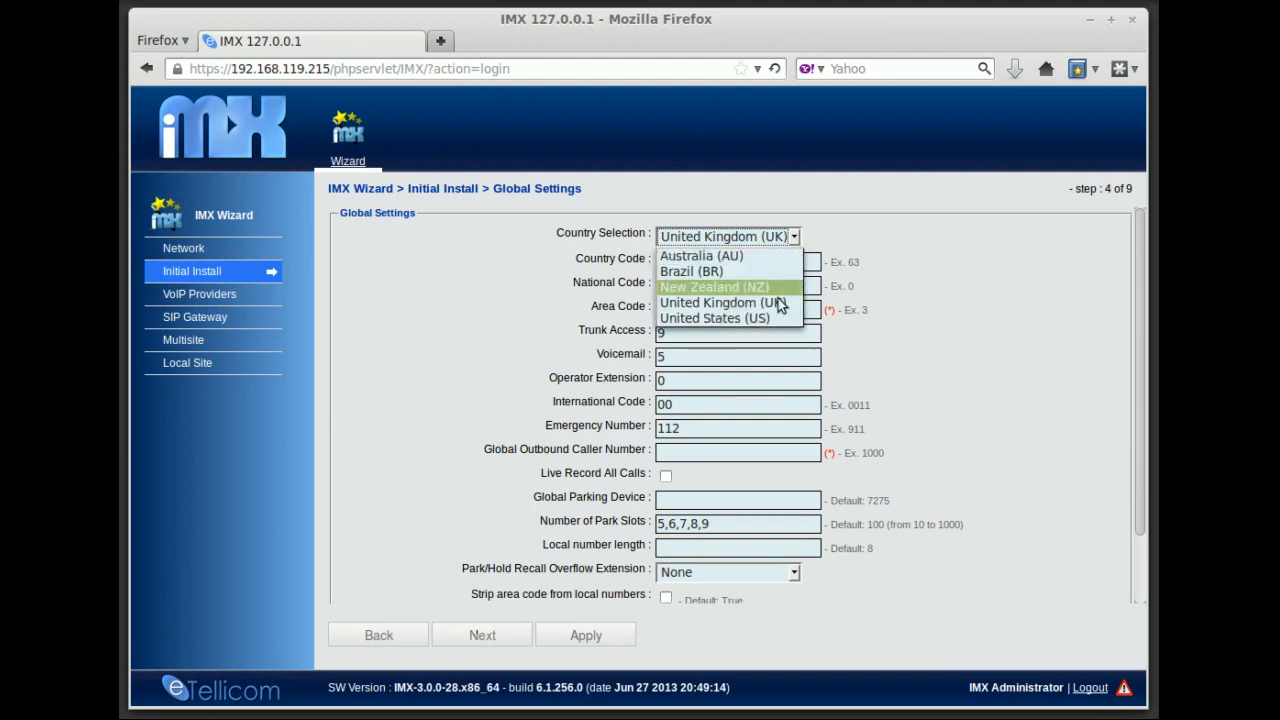
pyautogui.click(768, 318)
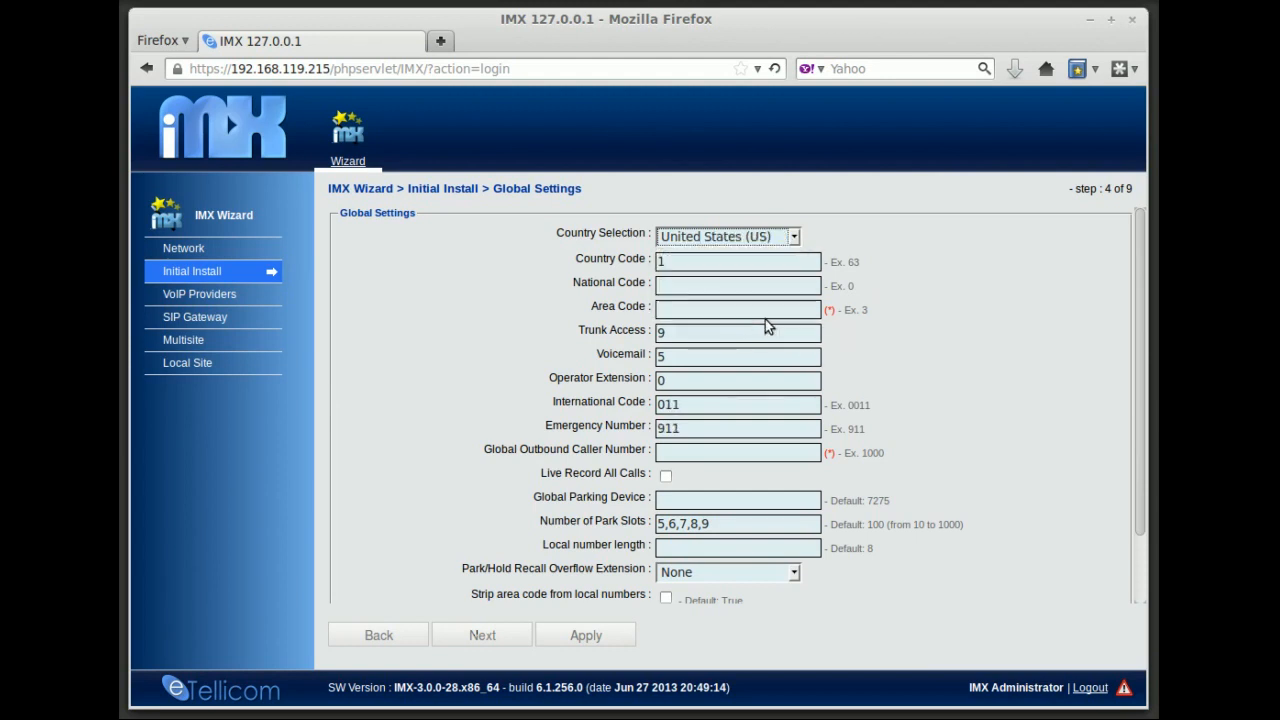
pyautogui.click(795, 238)
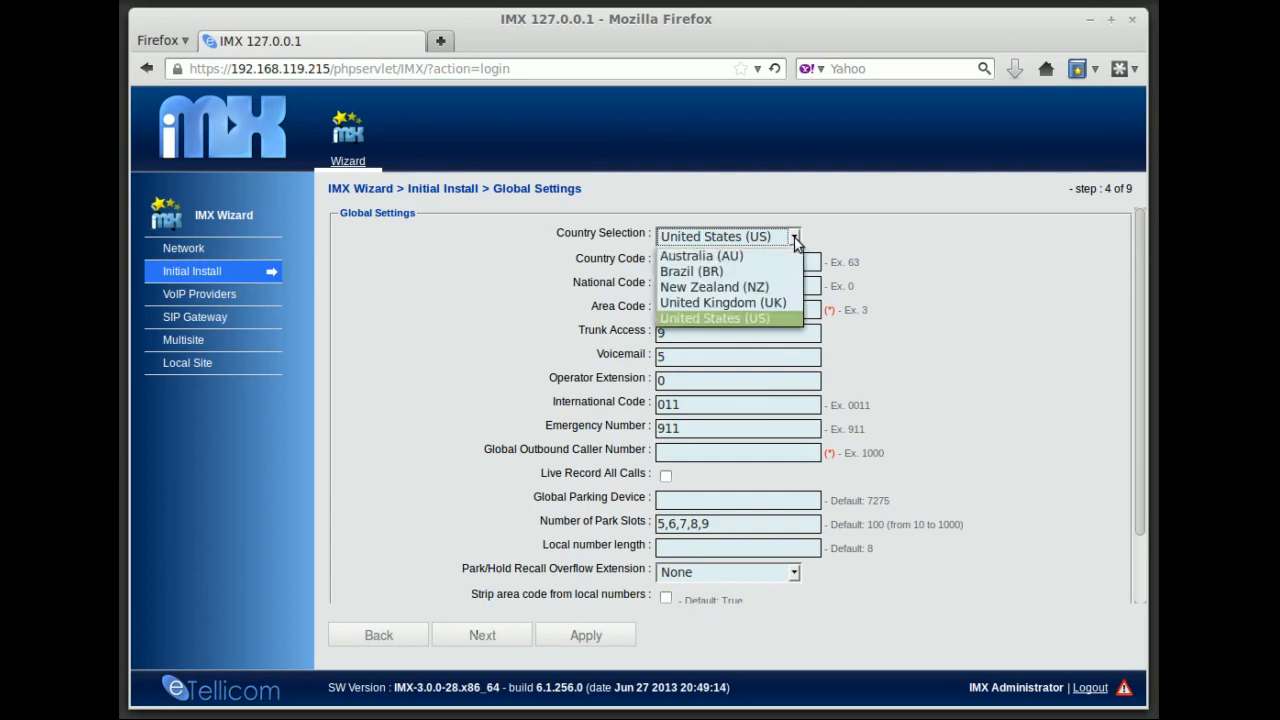
pyautogui.click(728, 259)
pyautogui.click(688, 287)
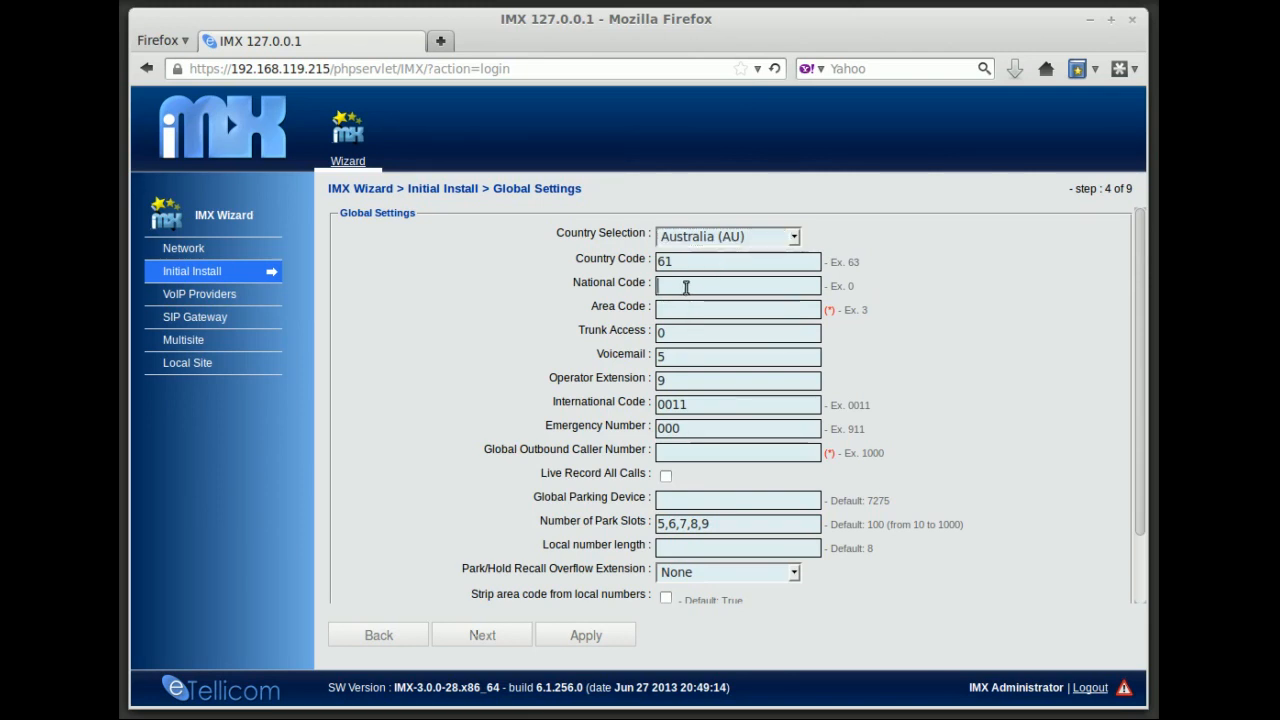
# Set National Code to 0 and Area Code to 3
pyautogui.write('0')
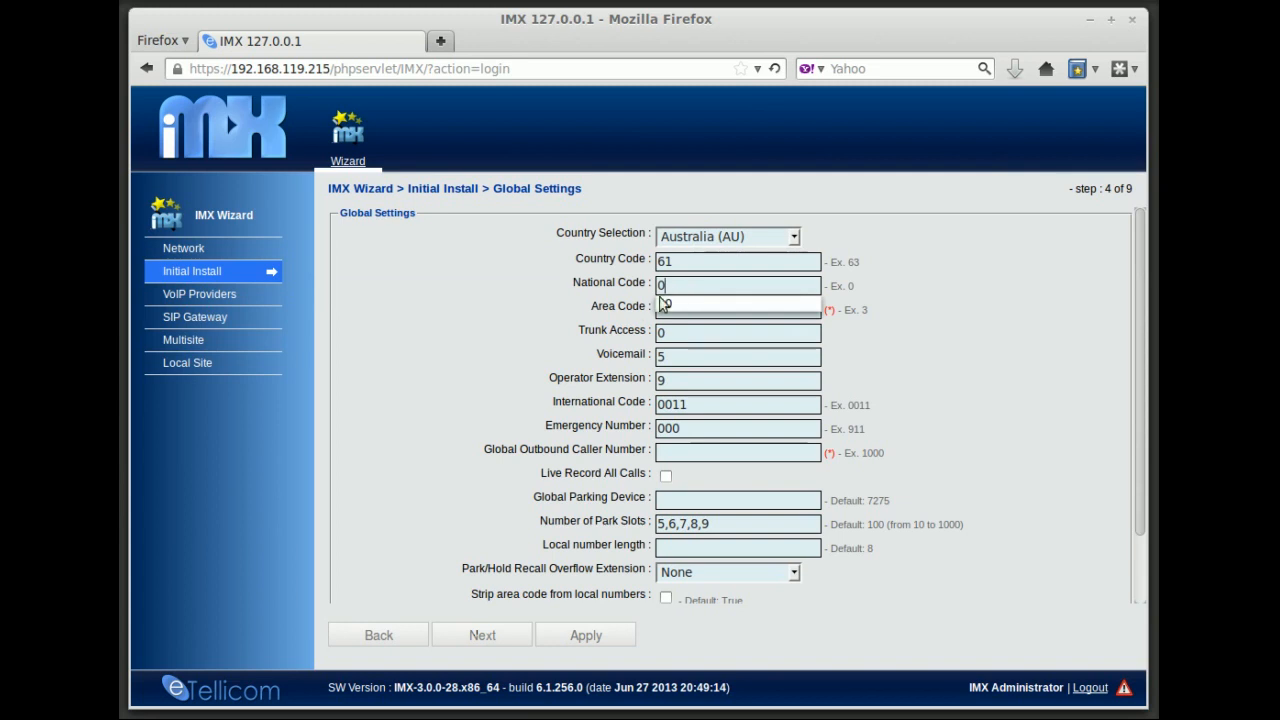
pyautogui.click(636, 306)
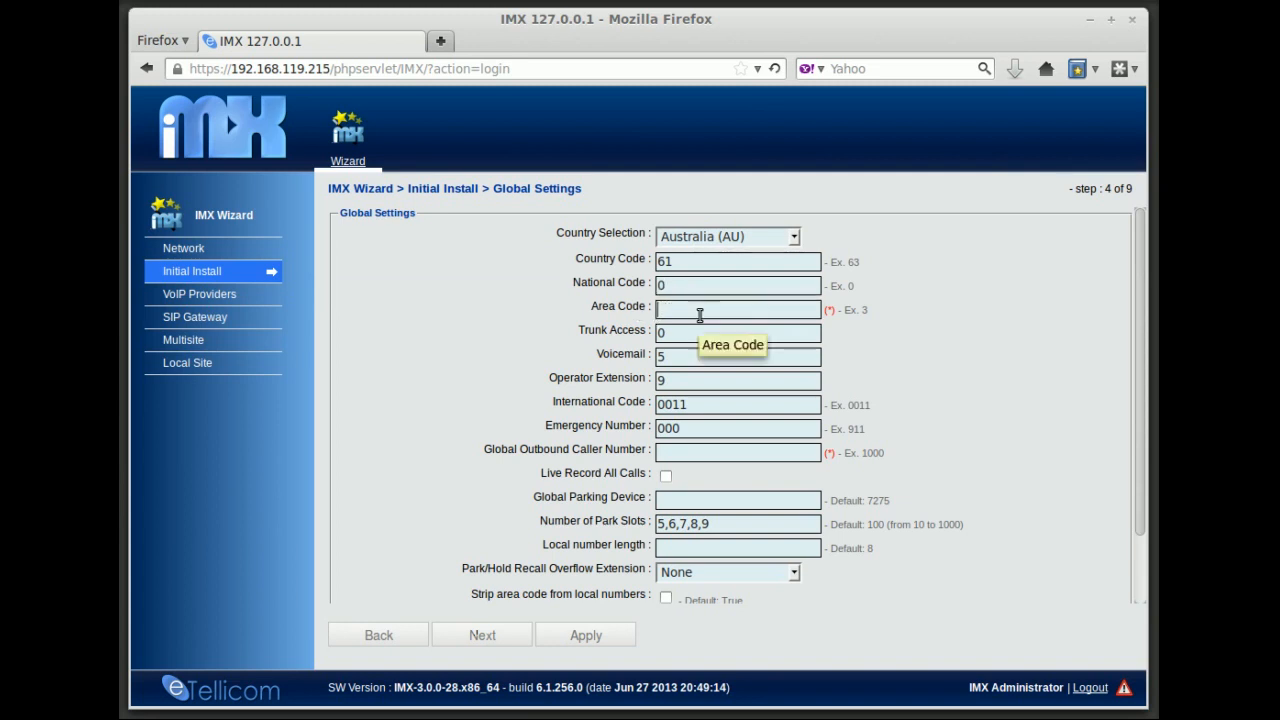
pyautogui.write('3')
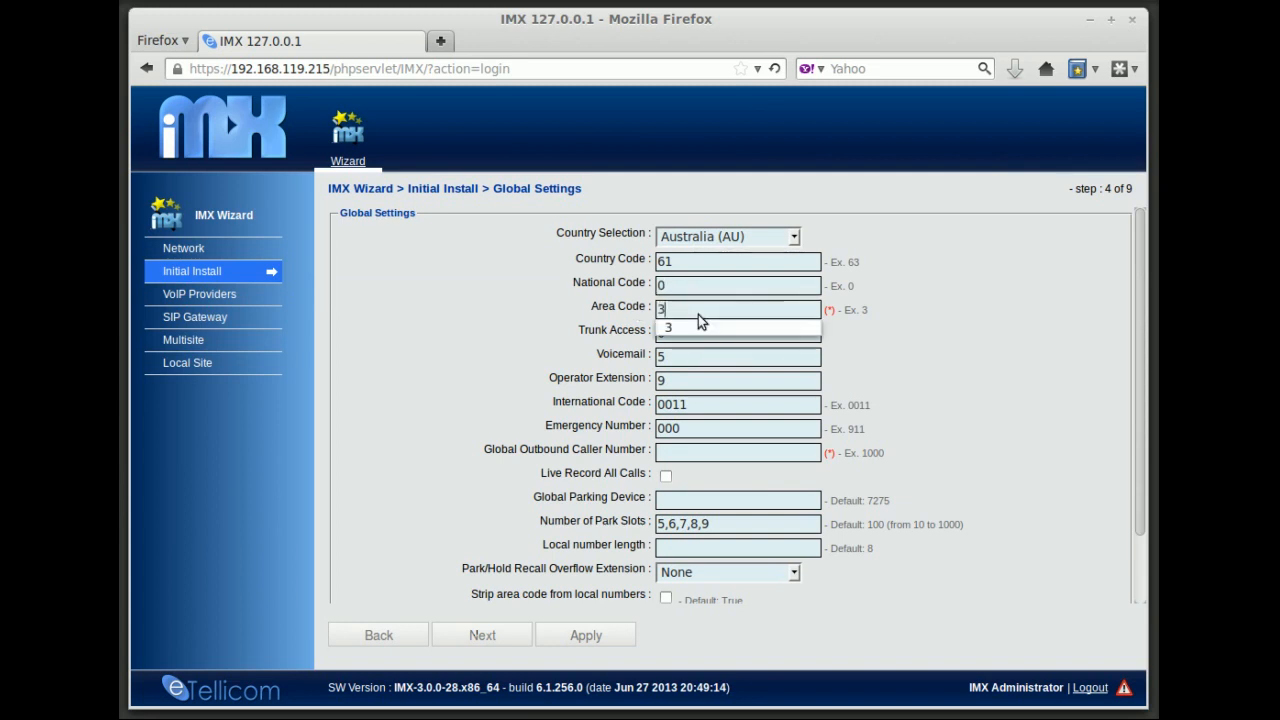
pyautogui.click(615, 335)
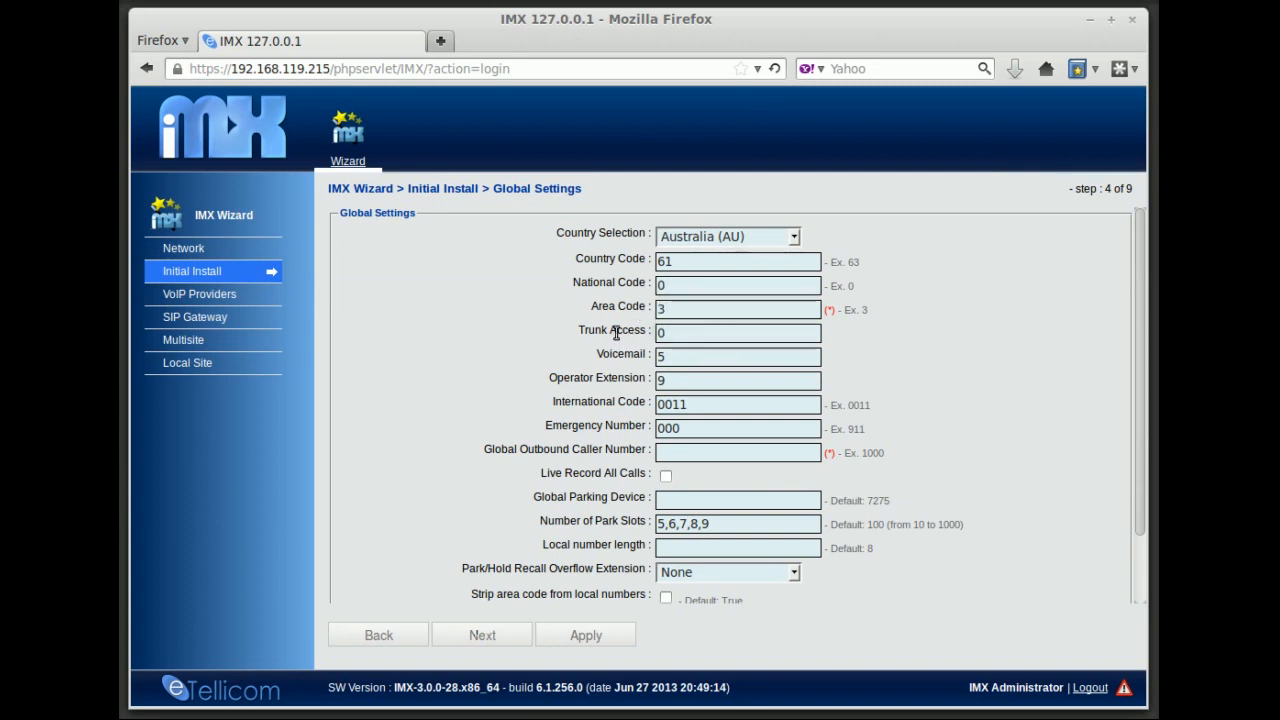
# Check Voicemail, International Code and Emergency Number, then enter the global outbound caller number
pyautogui.click(695, 357)
pyautogui.click(700, 404)
pyautogui.click(708, 428)
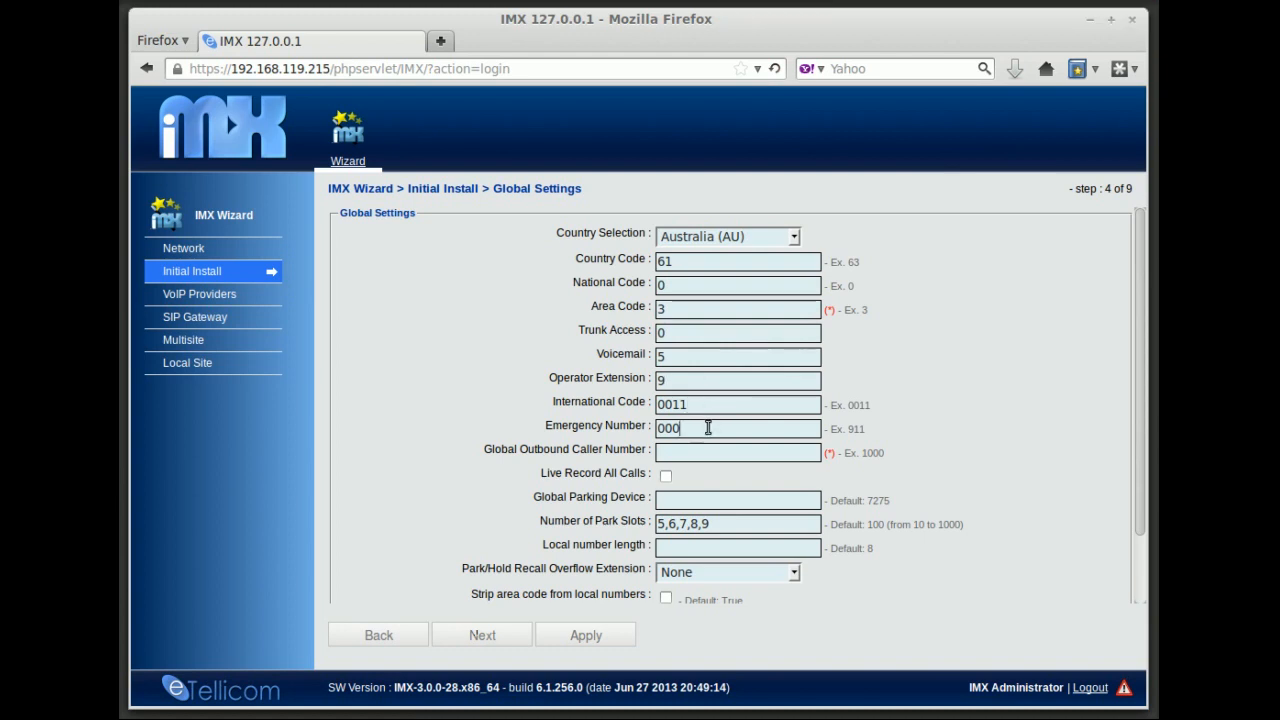
pyautogui.click(703, 454)
pyautogui.scroll(-1, 1142, 475)
pyautogui.scroll(-2, 1142, 475)
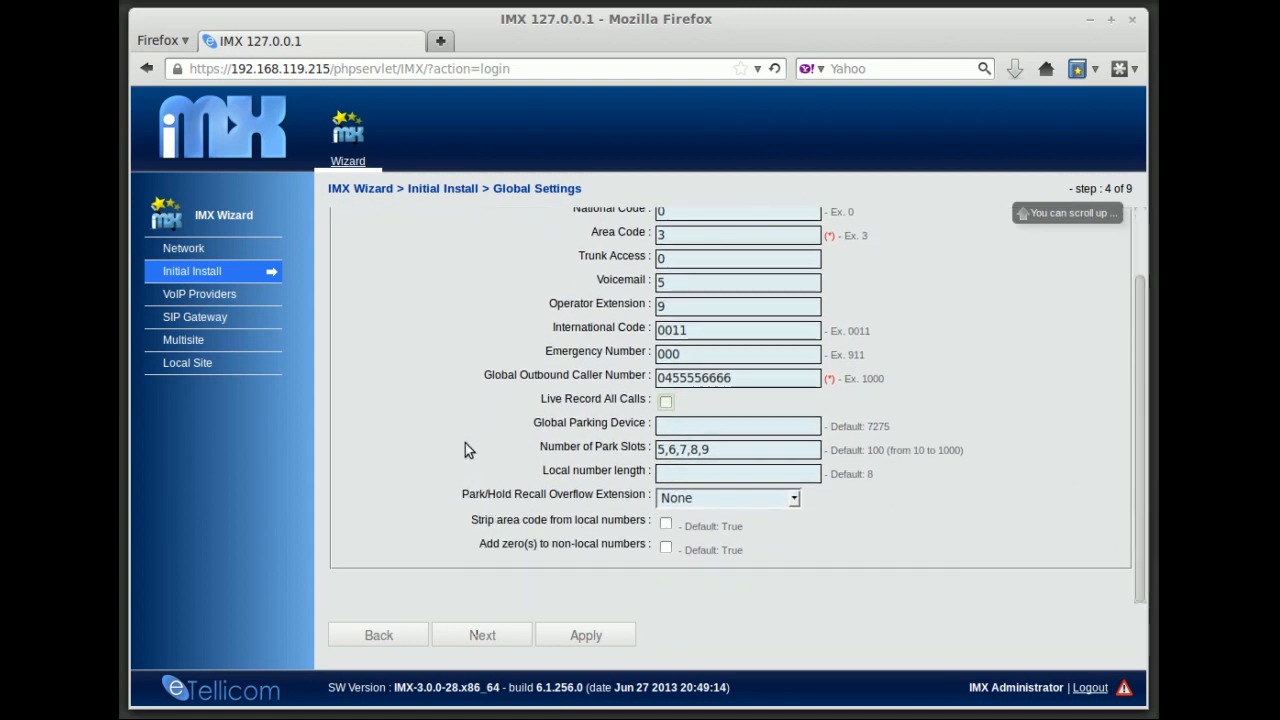
# Apply the Australian Global Settings, accept both OK prompts, and move to the SIP step
pyautogui.click(592, 638)
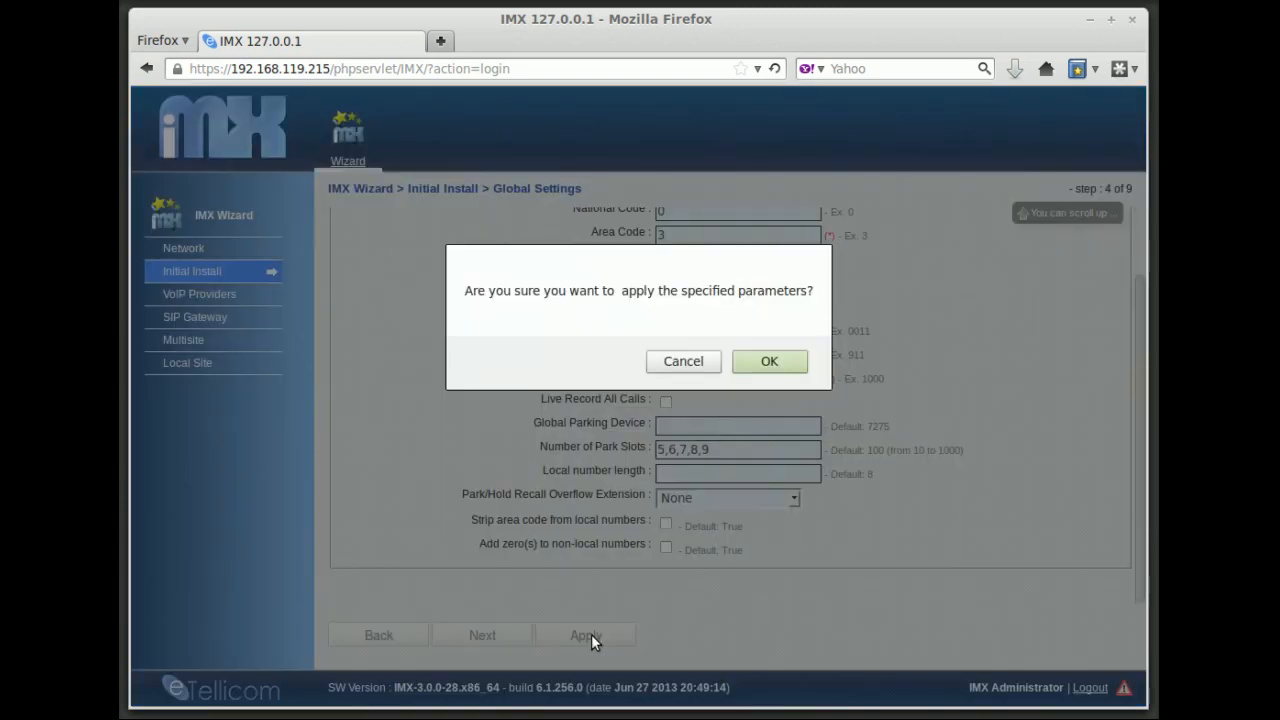
pyautogui.click(752, 365)
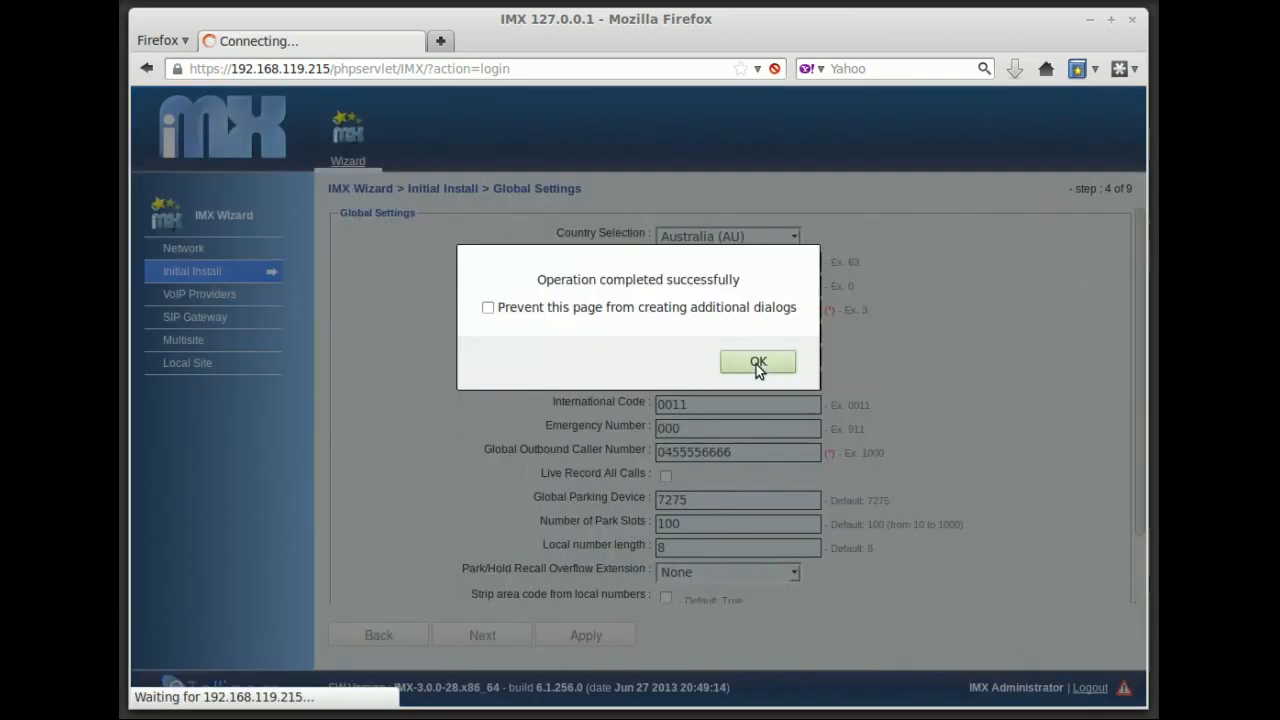
pyautogui.click(758, 364)
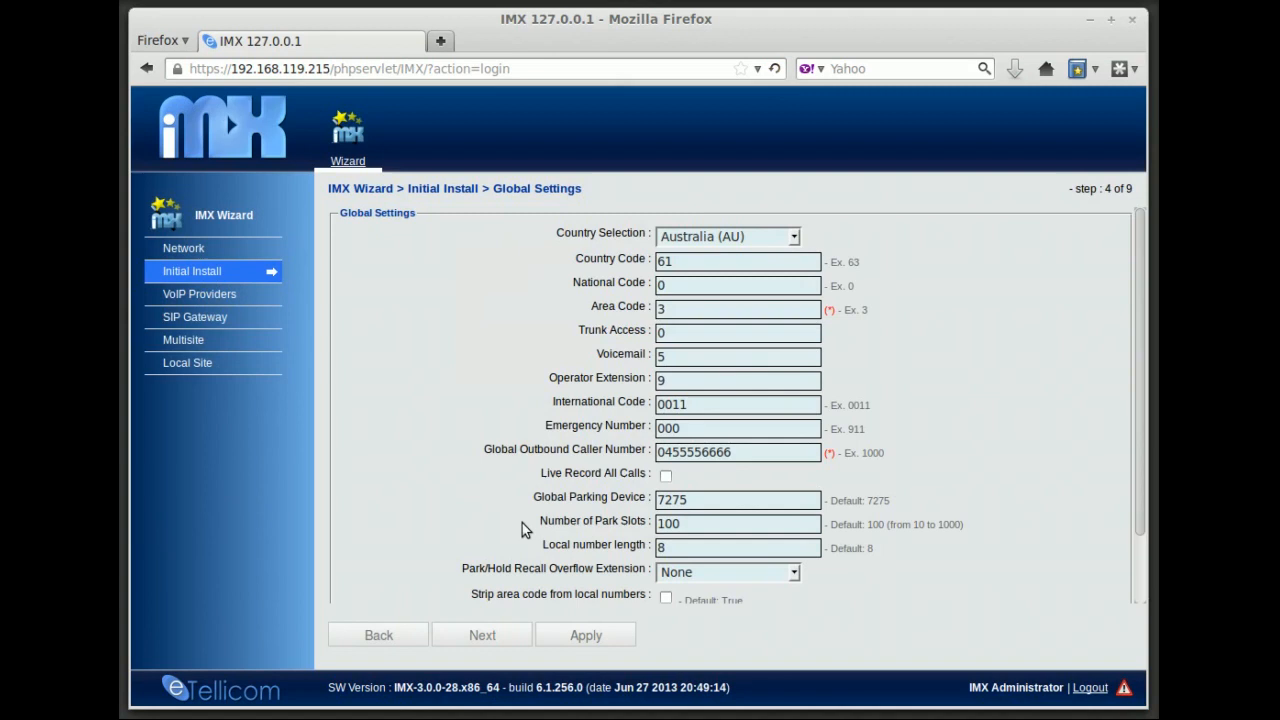
pyautogui.click(484, 632)
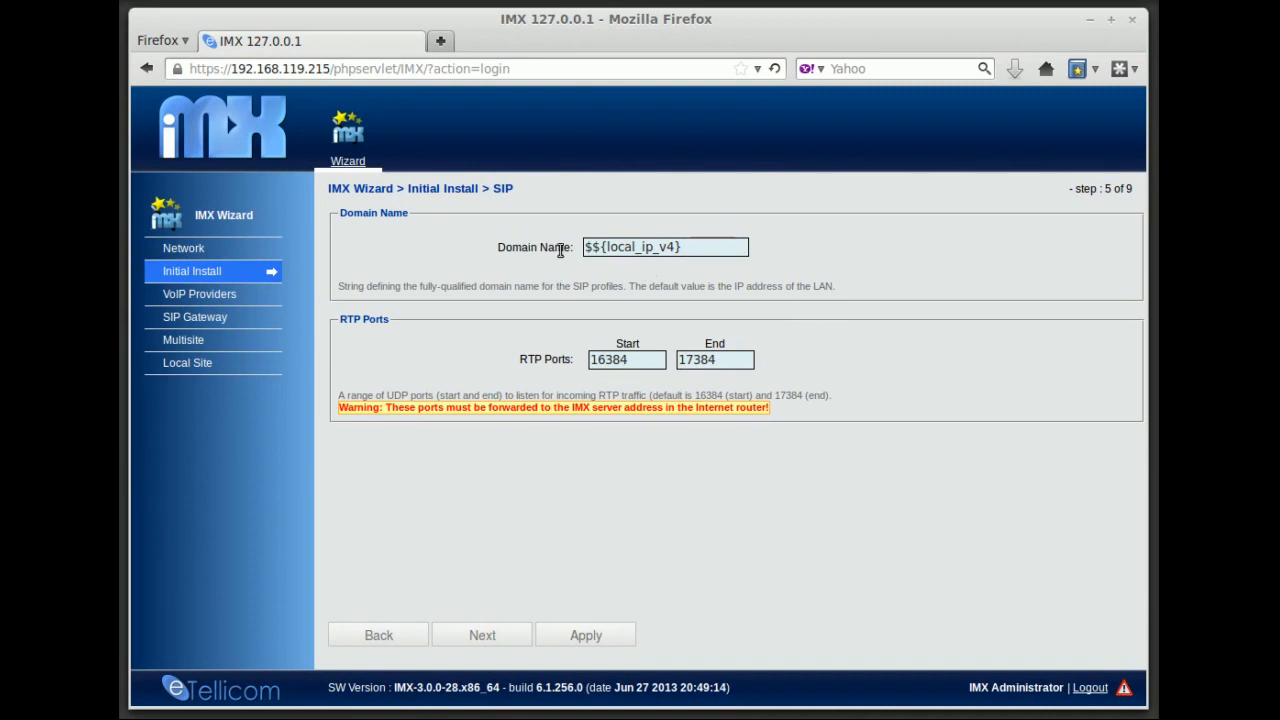
# Check the Domain Name and RTP ports 16384–17384, keep the defaults, and continue to SIP Internal Profile
pyautogui.click(698, 246)
pyautogui.moveTo(698, 246); pyautogui.dragTo(587, 250)
pyautogui.click(723, 246)
pyautogui.click(636, 360)
pyautogui.click(728, 364)
pyautogui.click(482, 635)
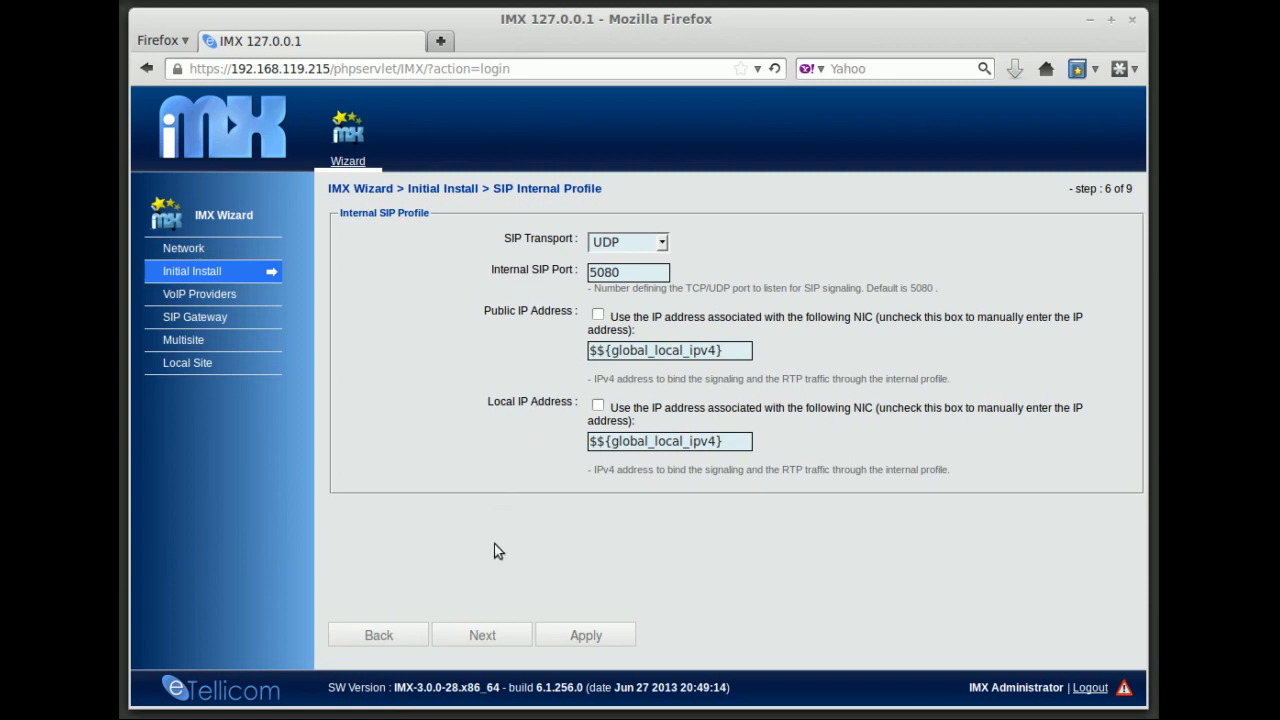
# Advance the wizard to step 7 of 9, the SIP External Profile page
pyautogui.click(482, 636)
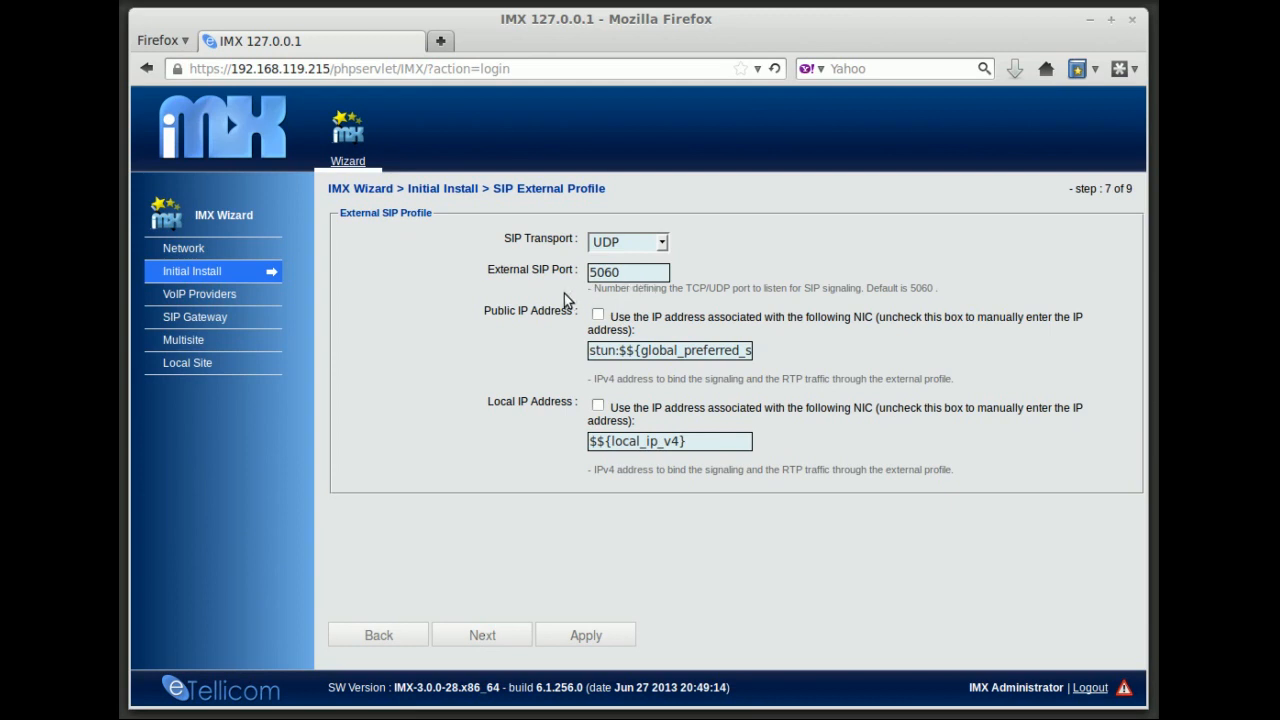
pyautogui.doubleClick(595, 352)
pyautogui.click(583, 352)
# On the Extensions step, replace range 1000 with 300 to 349 and keep type Extension
pyautogui.click(478, 635)
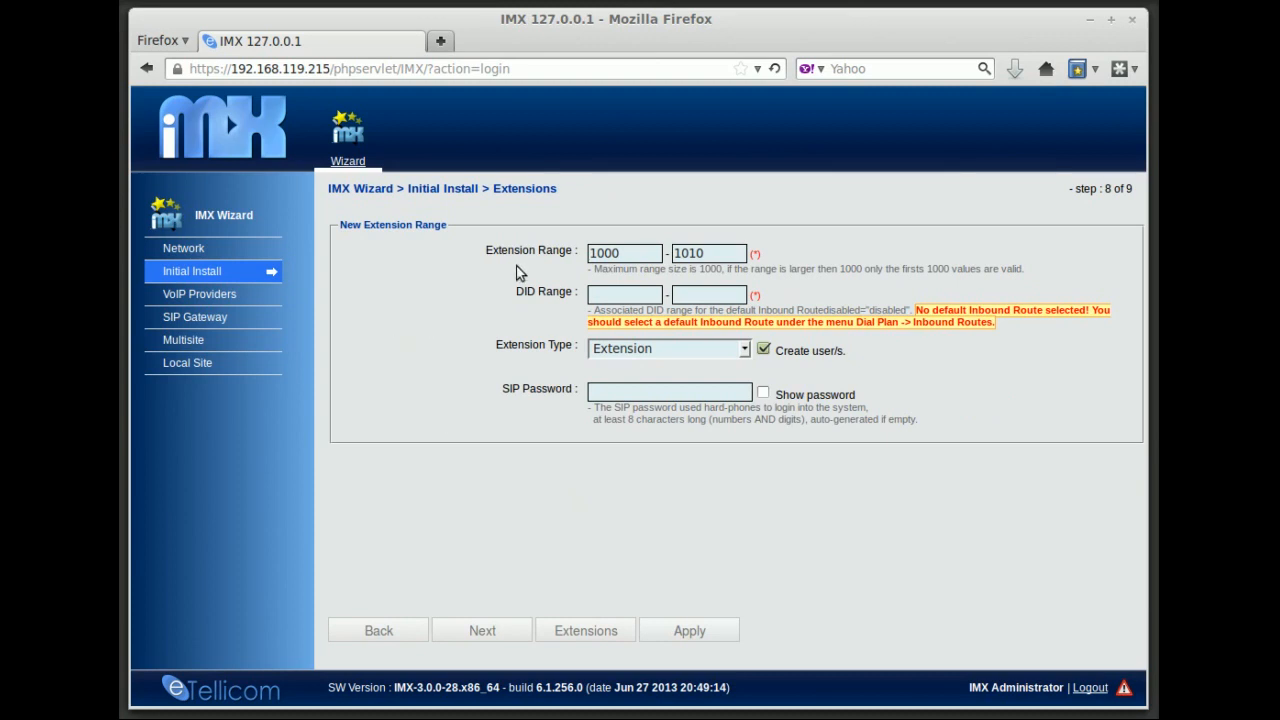
pyautogui.moveTo(630, 256)
pyautogui.moveTo(640, 257); pyautogui.dragTo(577, 255)
pyautogui.write('300')
pyautogui.press('Tab')
pyautogui.write('349')
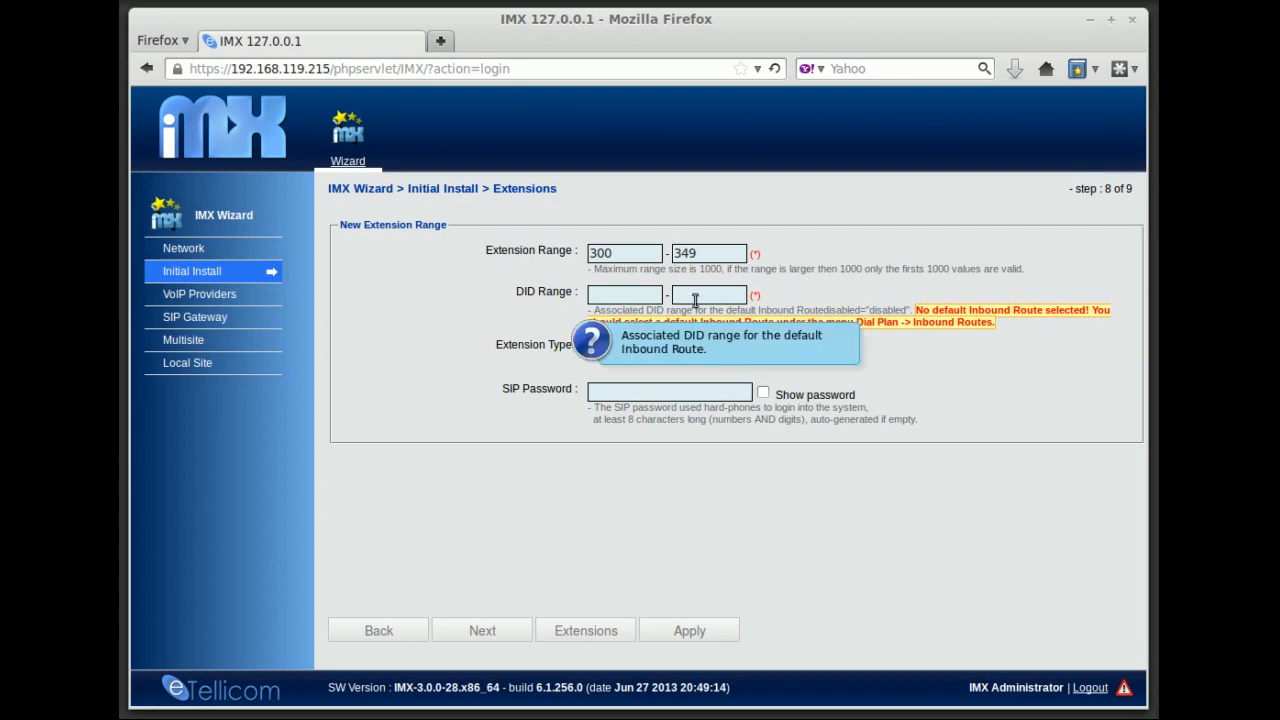
pyautogui.click(745, 352)
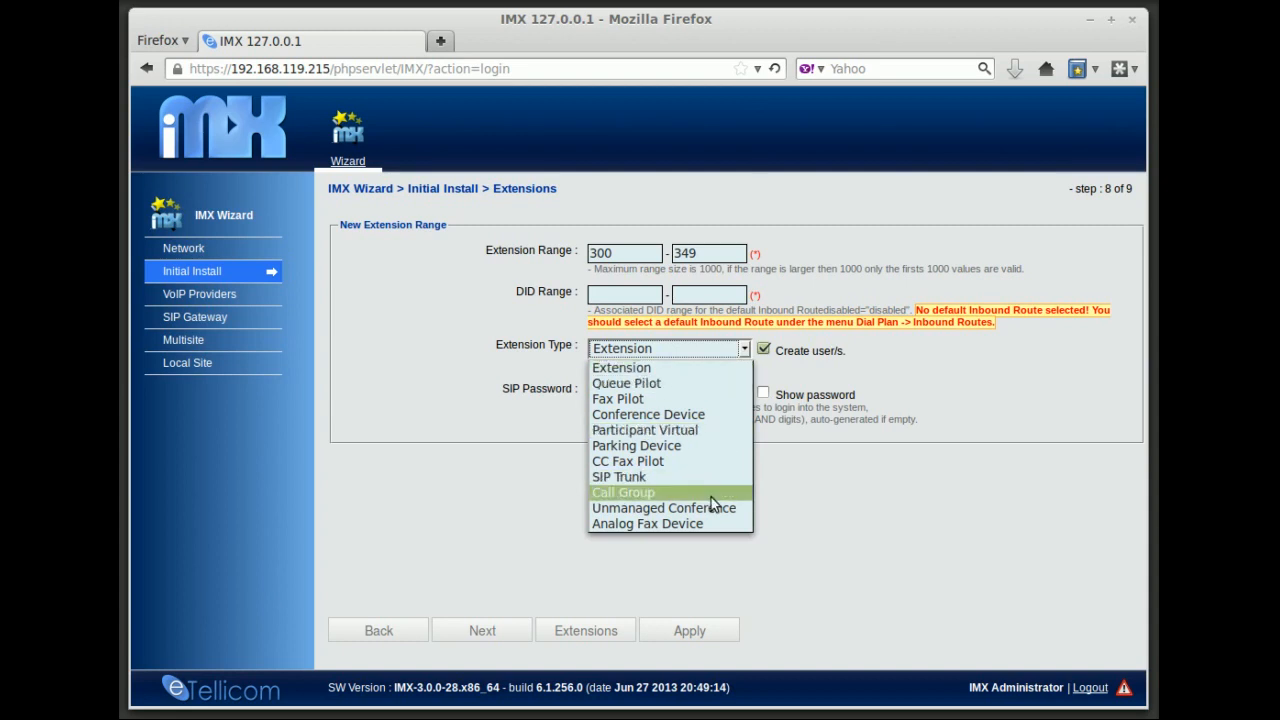
pyautogui.click(745, 350)
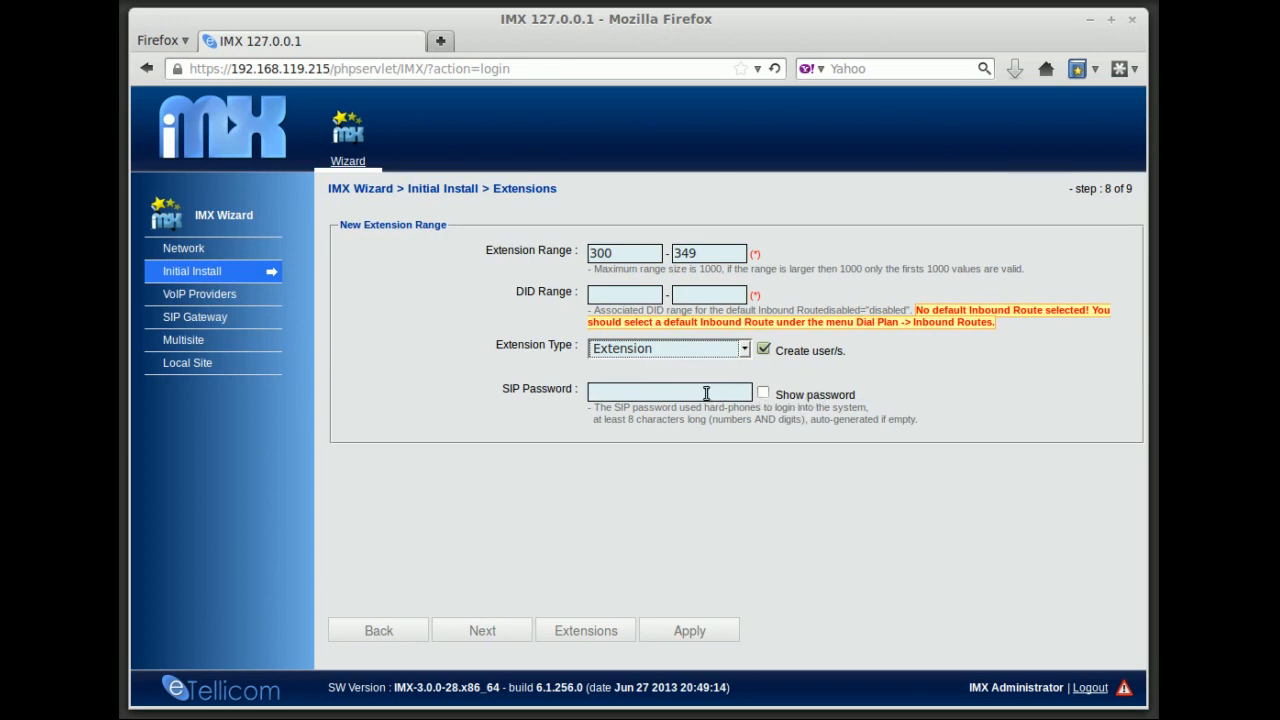
# Enter a trial SIP password, check it with Show password, then erase it for auto-generation
pyautogui.click(656, 399)
pyautogui.write('••••••')
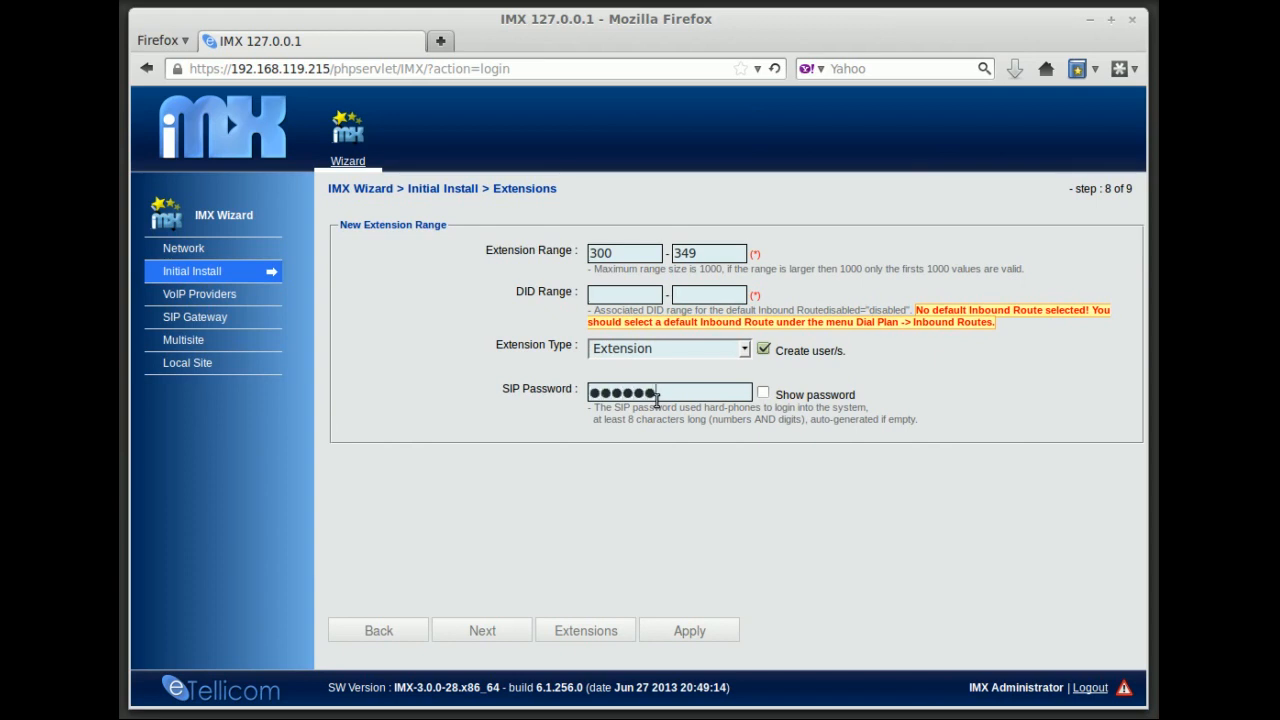
pyautogui.write('•••••••••')
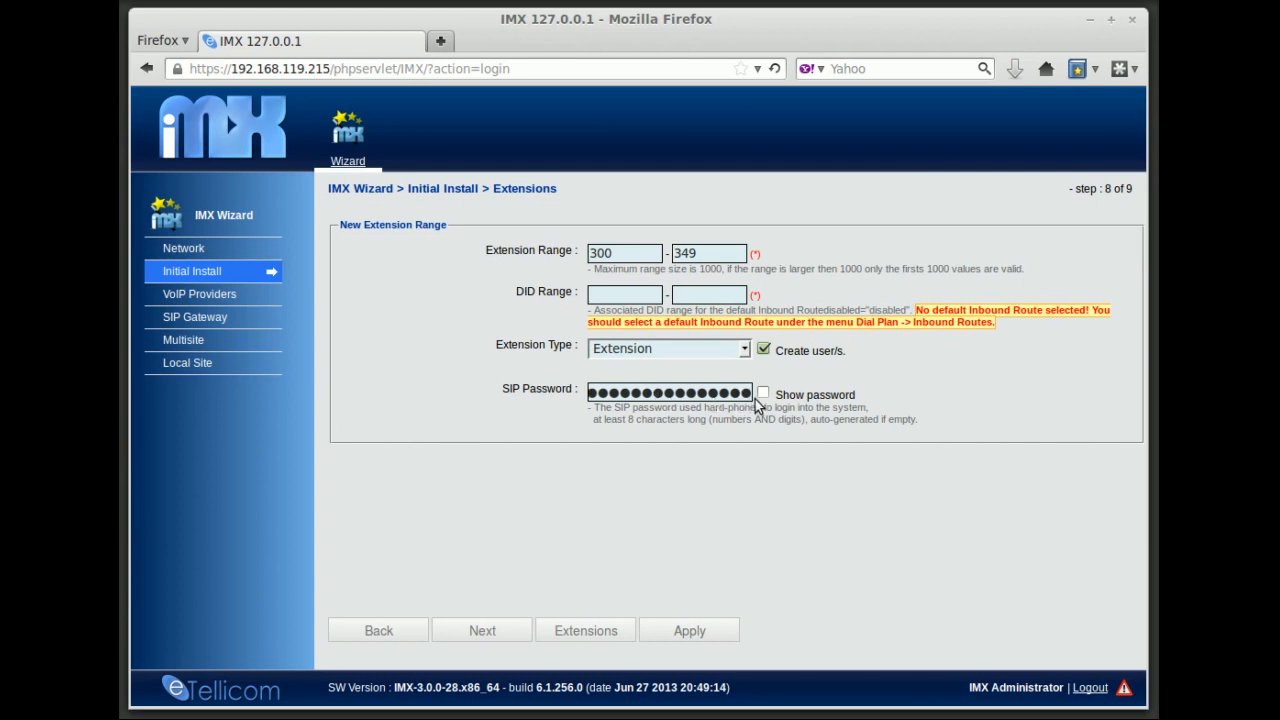
pyautogui.click(764, 395)
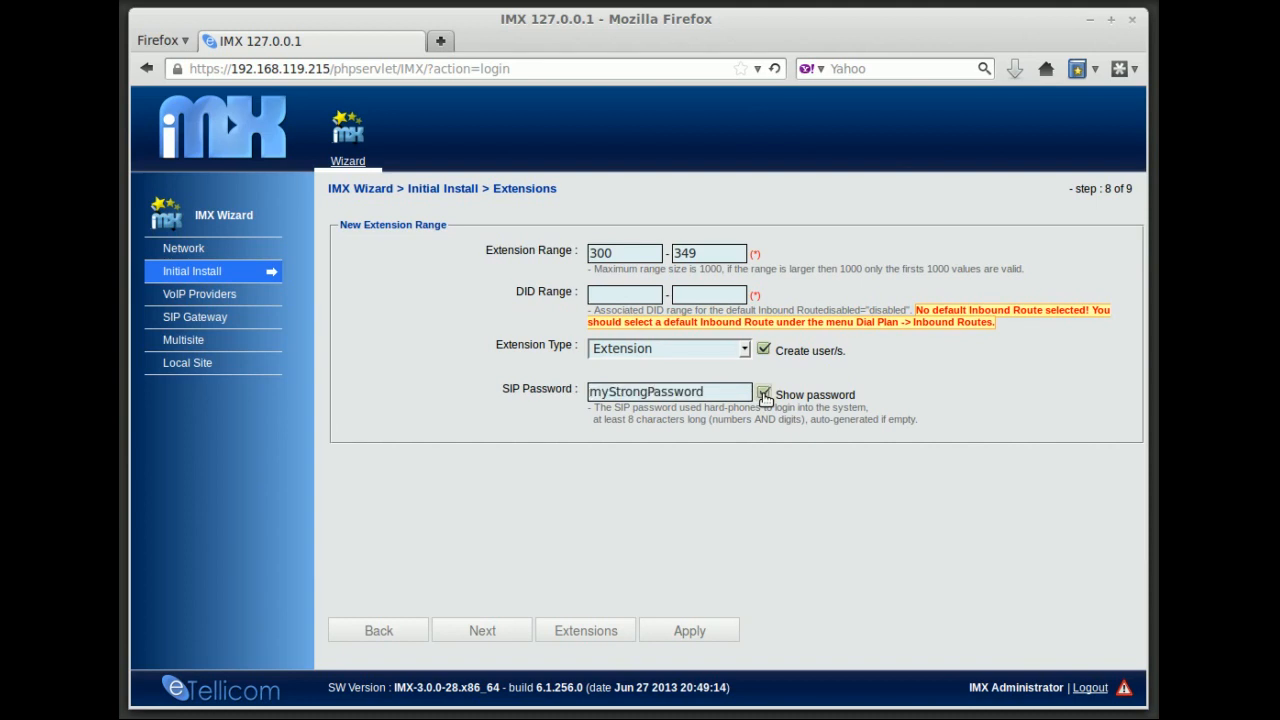
pyautogui.click(764, 394)
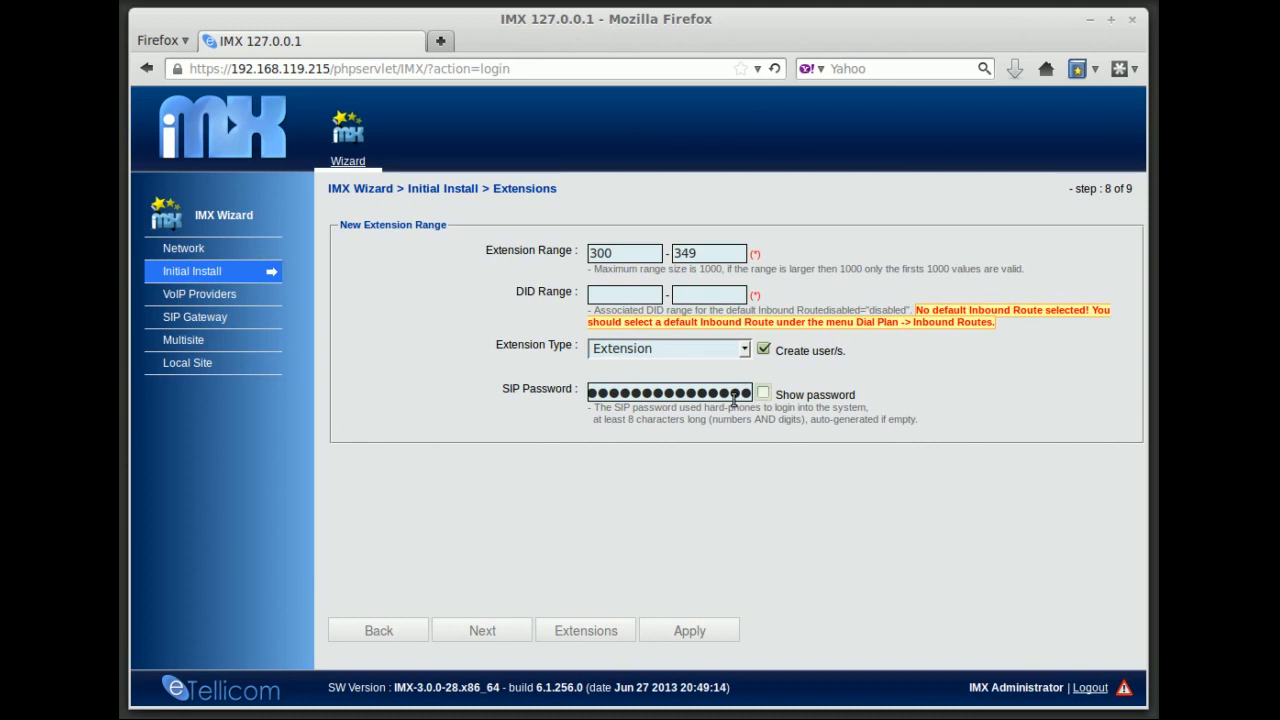
pyautogui.doubleClick(726, 396)
pyautogui.press('BackSpace')
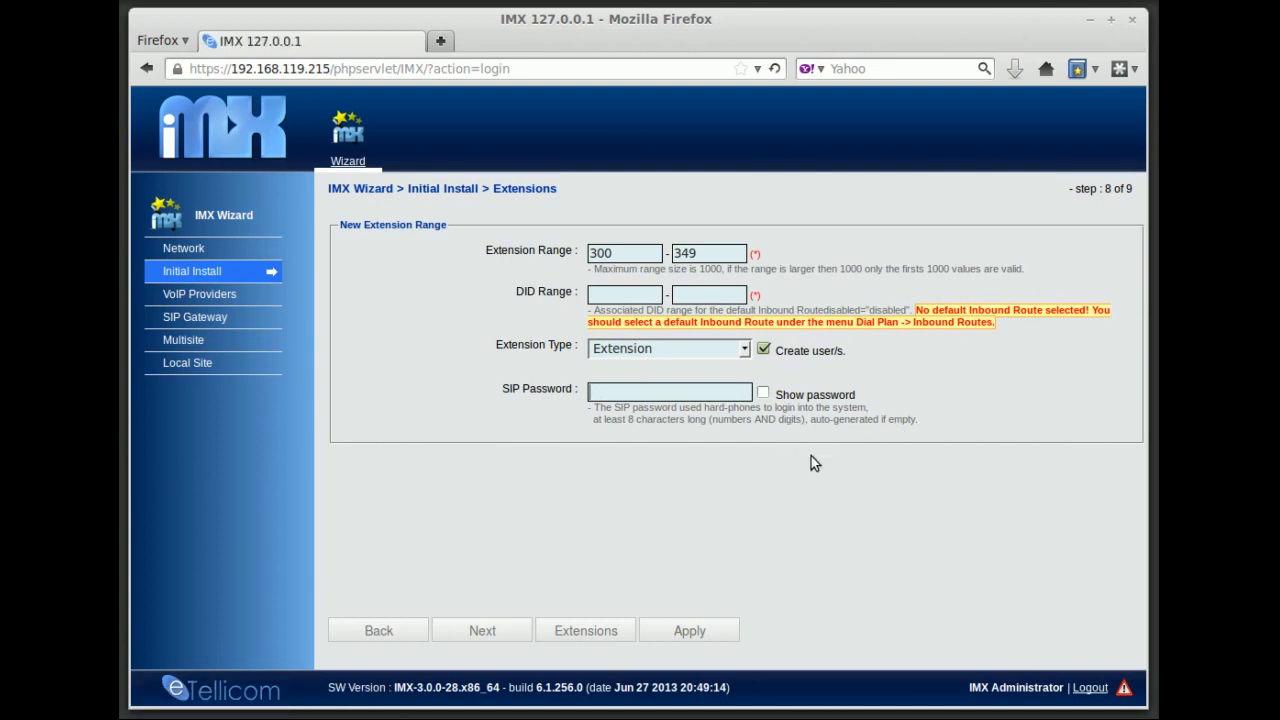
# Apply and confirm the 300–349 range, then scroll through the newly created extensions
pyautogui.click(692, 631)
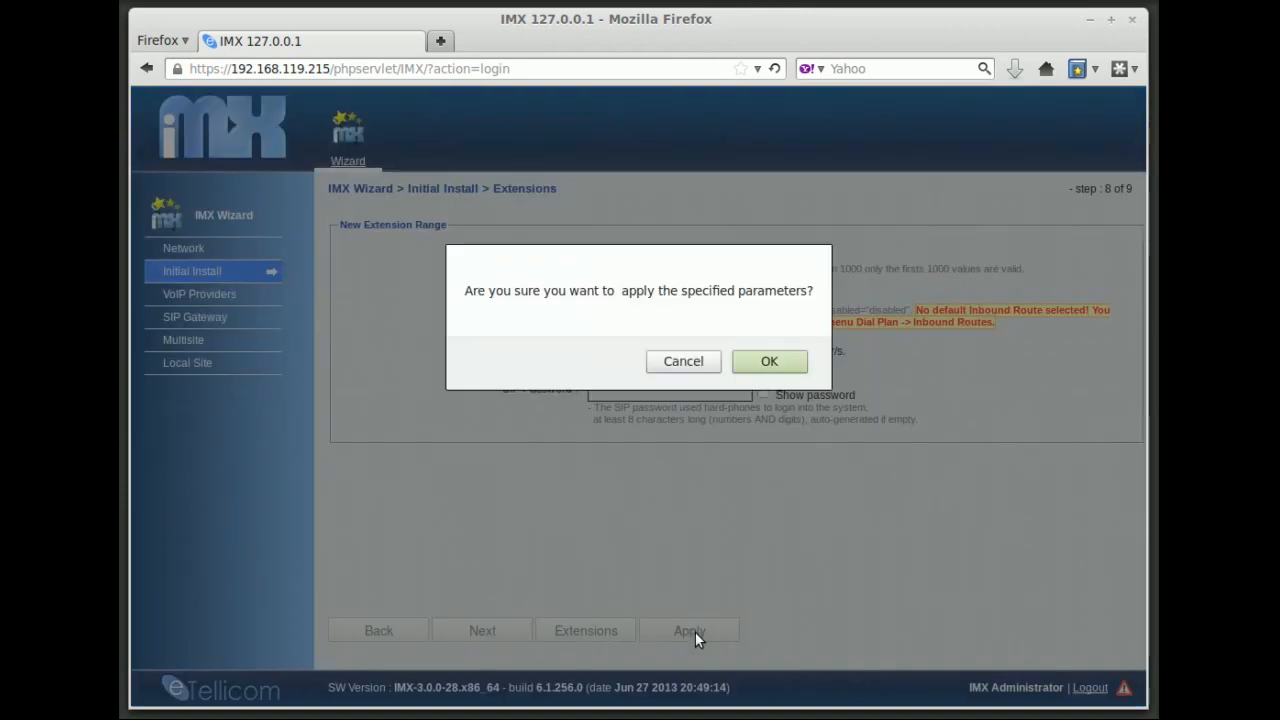
pyautogui.click(783, 367)
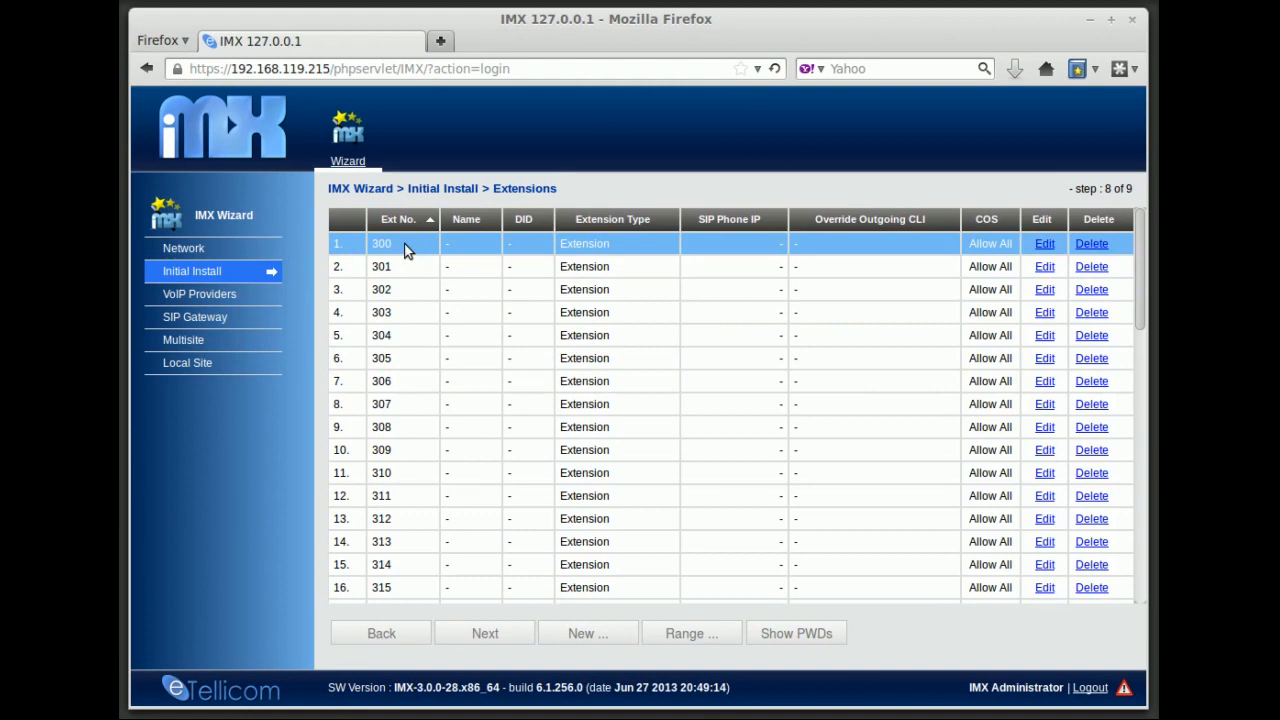
pyautogui.scroll(-2, 412, 406)
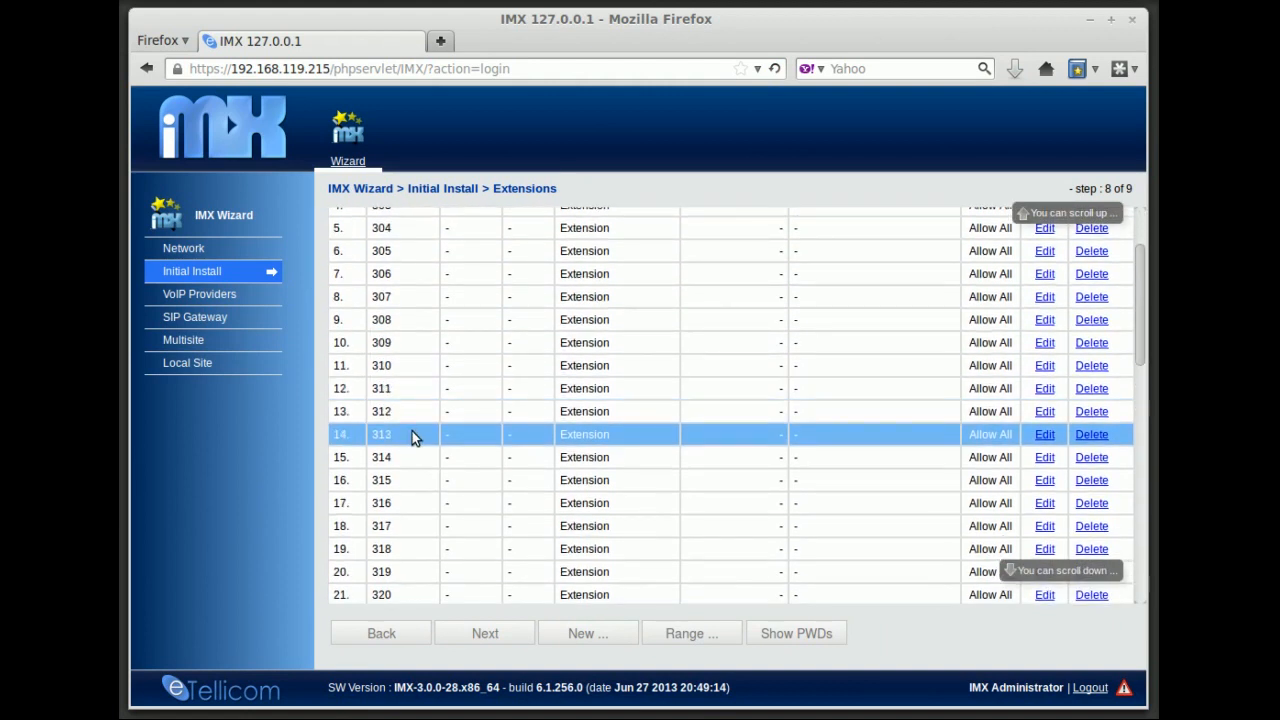
pyautogui.scroll(-7, 412, 431)
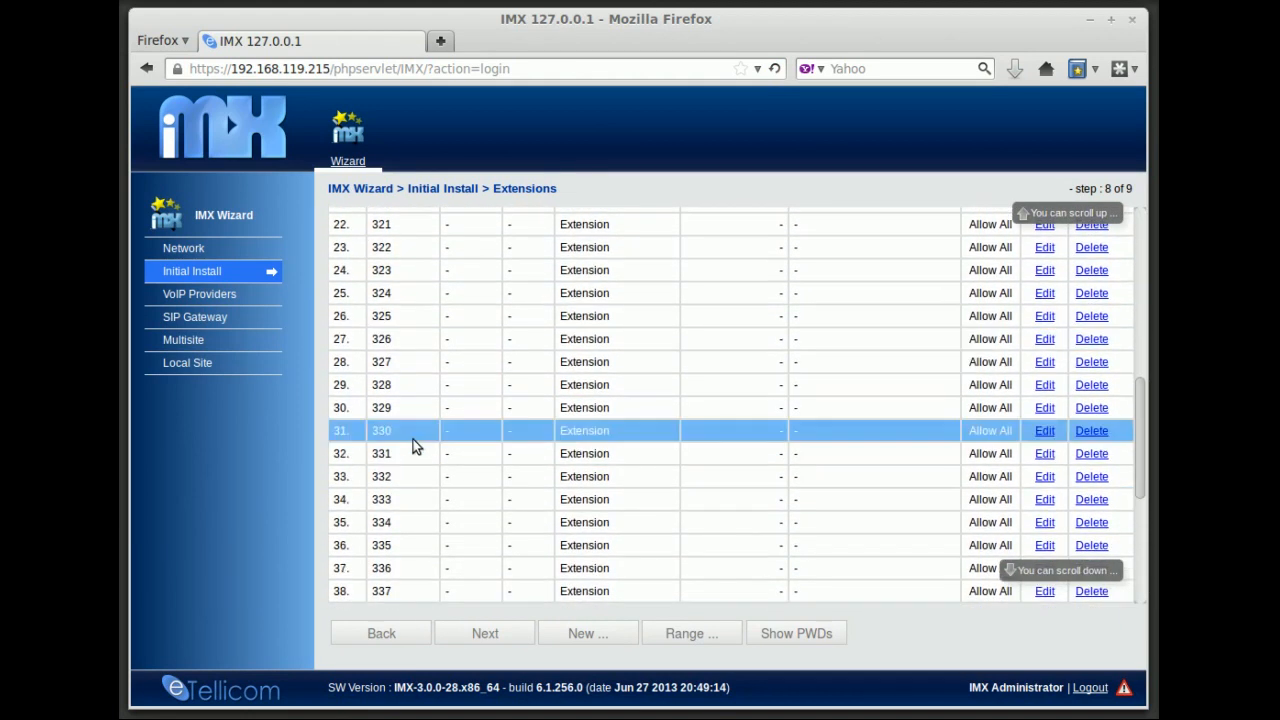
pyautogui.scroll(-5, 413, 446)
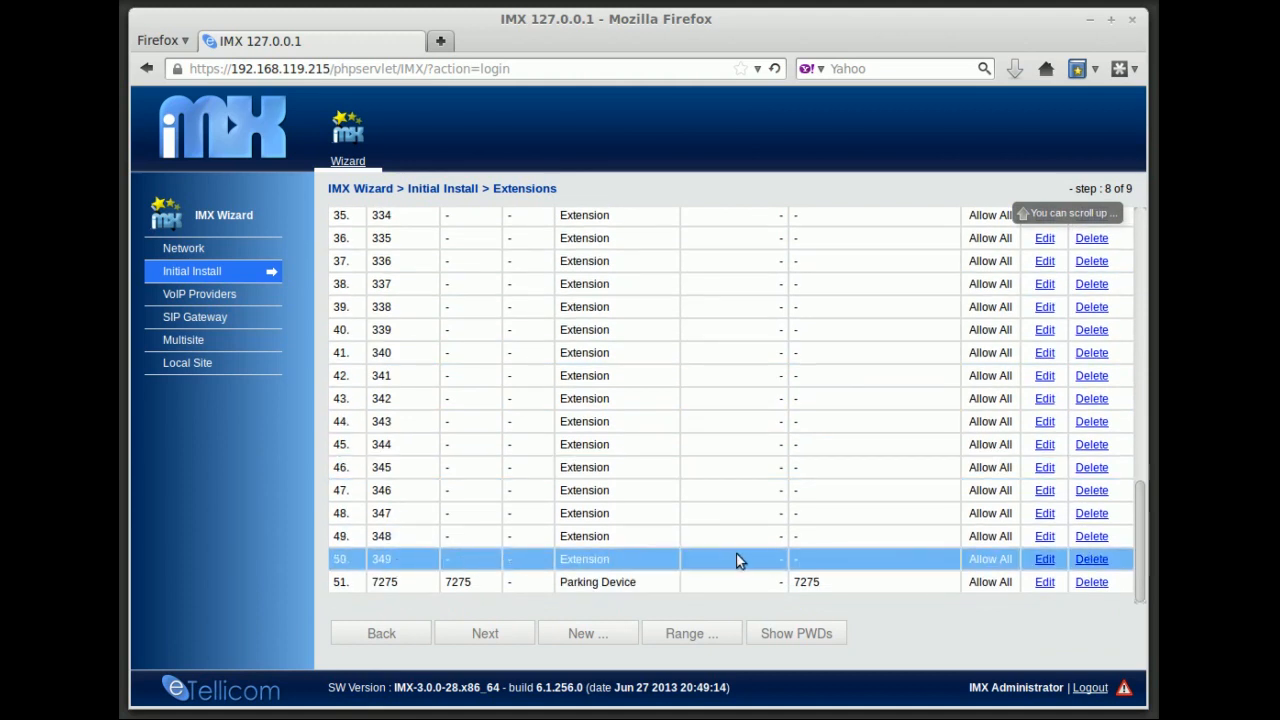
# Confirm showing all SIP passwords and scroll through the auto-generated password column
pyautogui.click(808, 635)
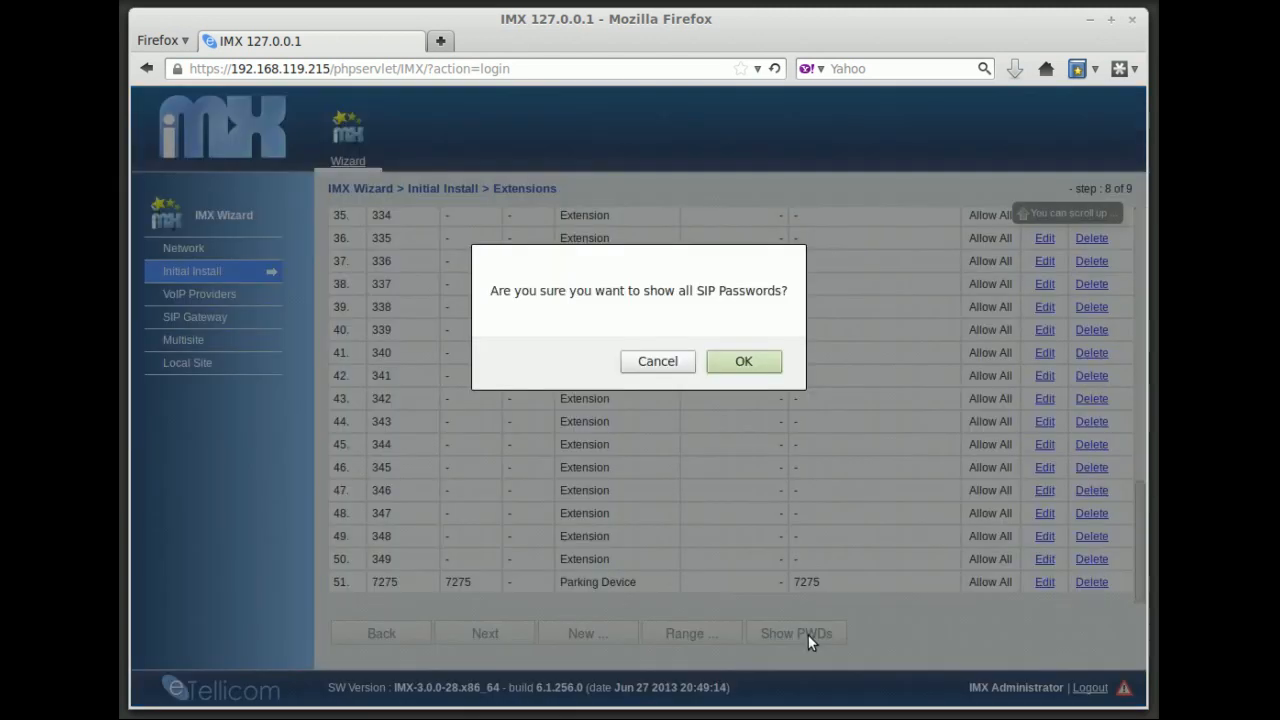
pyautogui.click(741, 363)
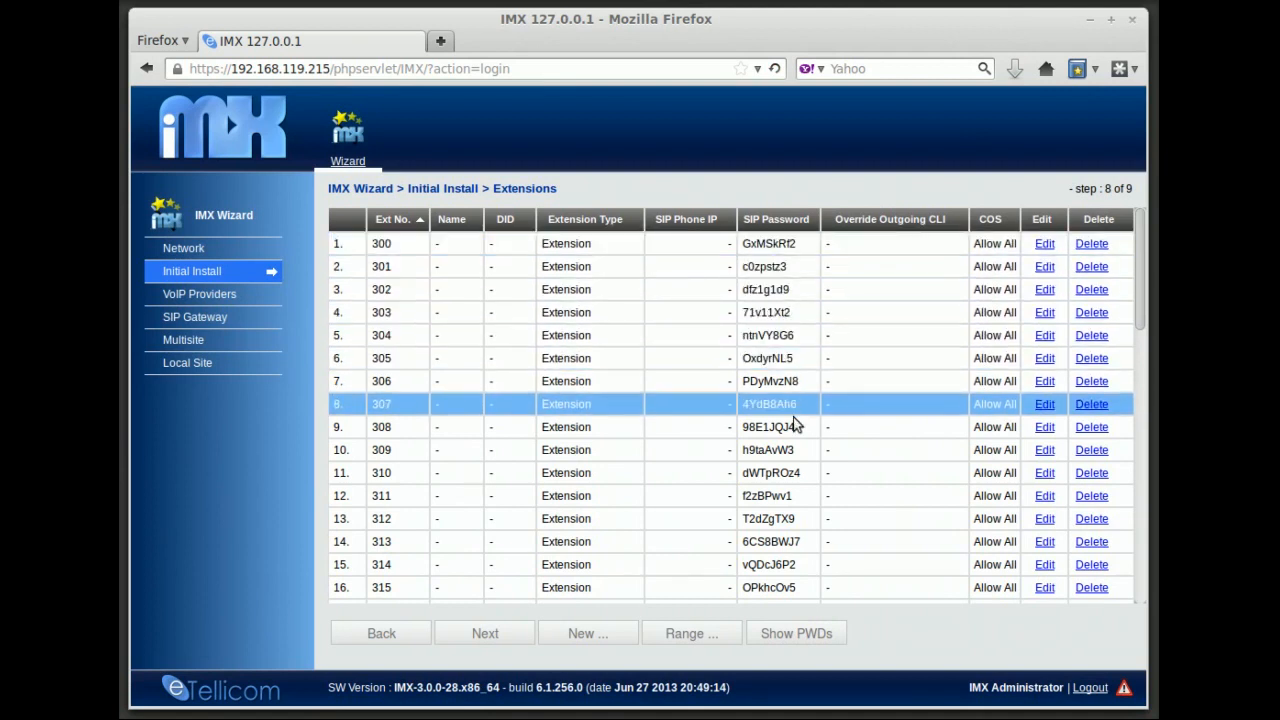
pyautogui.scroll(-1, 794, 510)
pyautogui.scroll(-4, 794, 534)
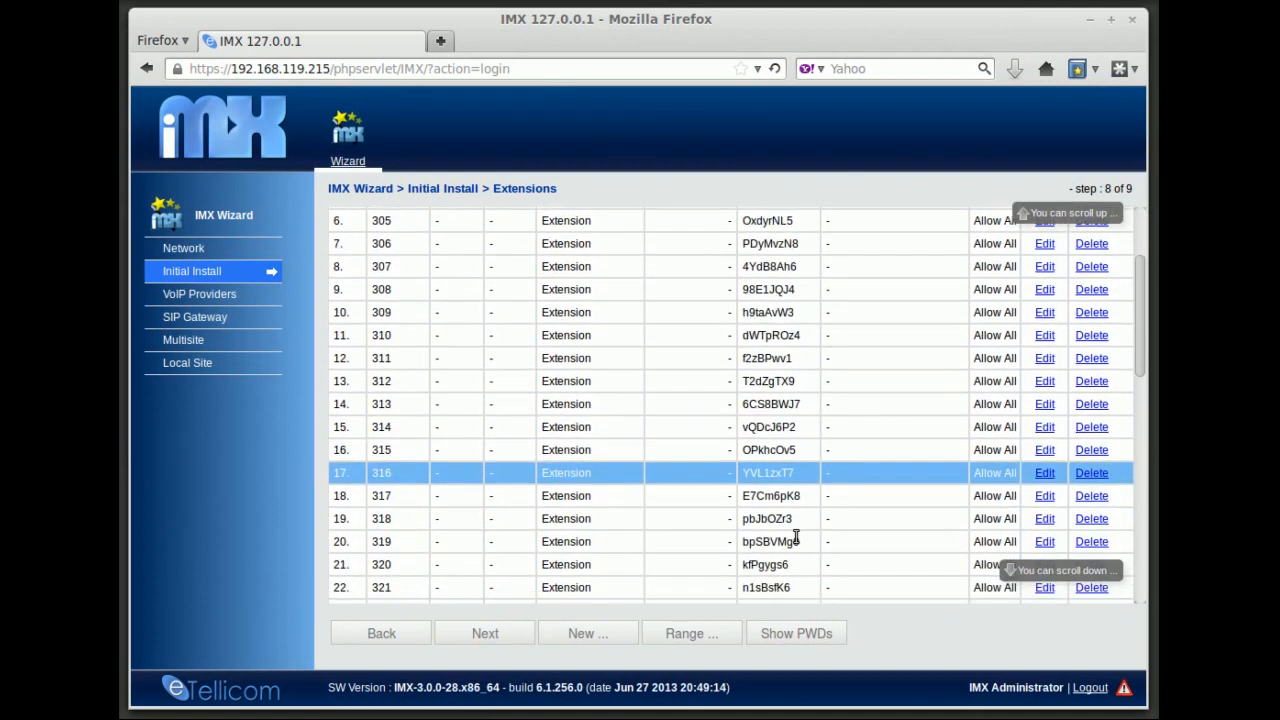
pyautogui.scroll(-6, 798, 528)
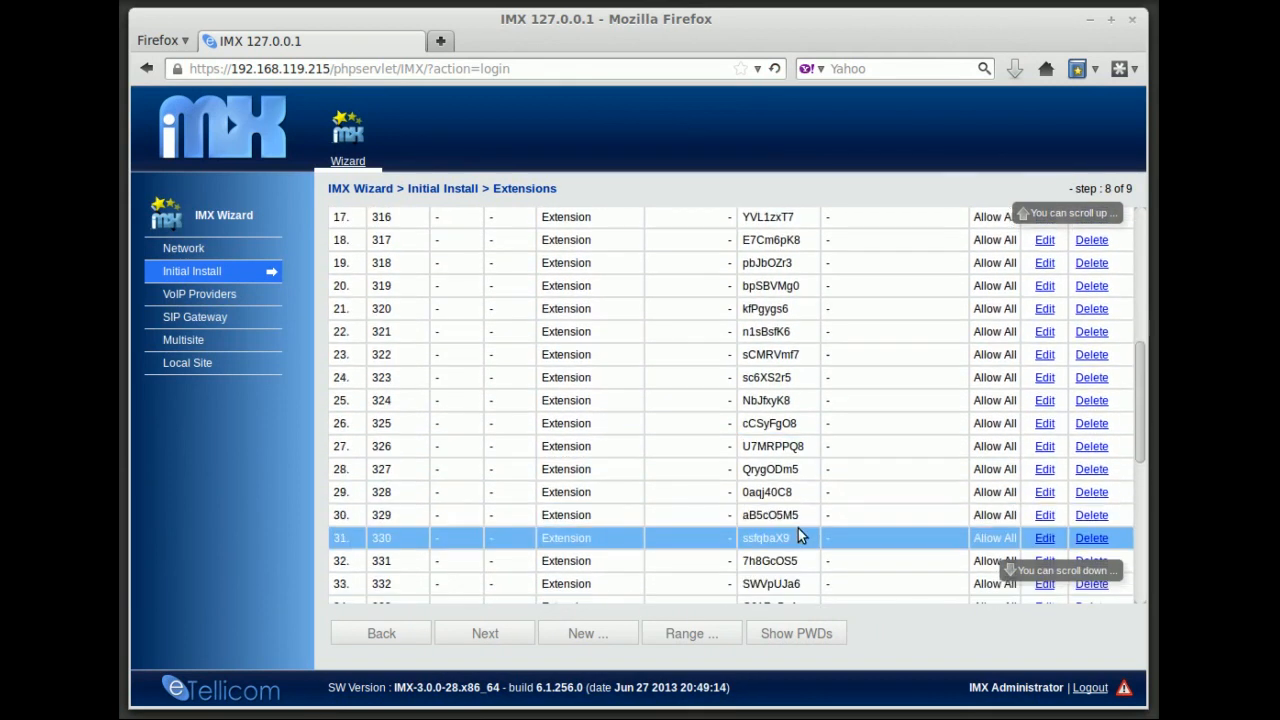
pyautogui.scroll(-2, 800, 527)
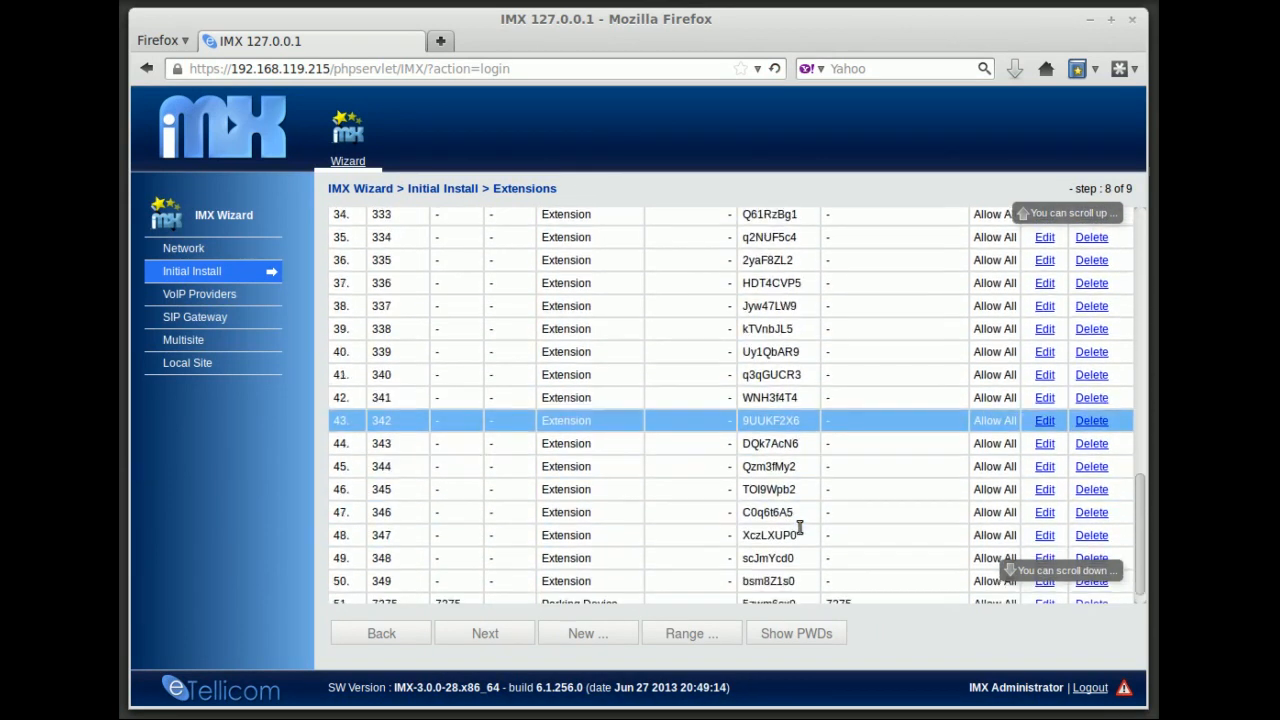
pyautogui.scroll(9, 806, 445)
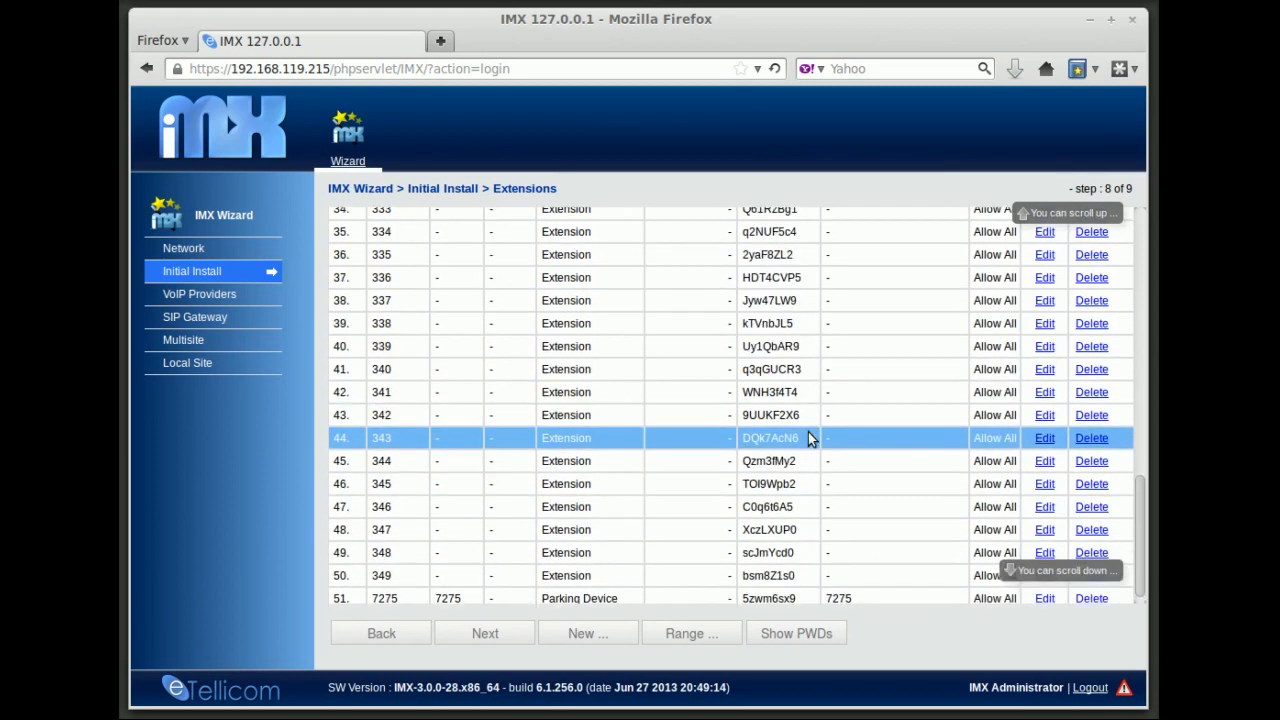
pyautogui.scroll(3, 808, 437)
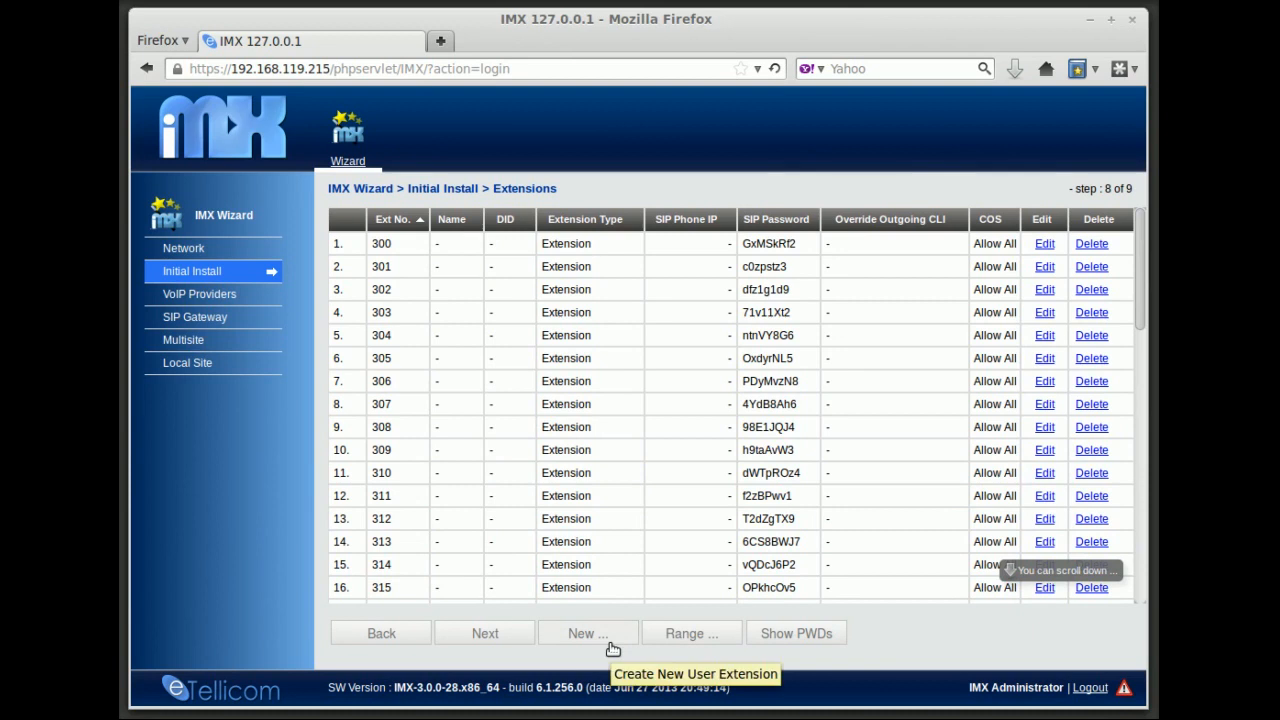
pyautogui.click(476, 637)
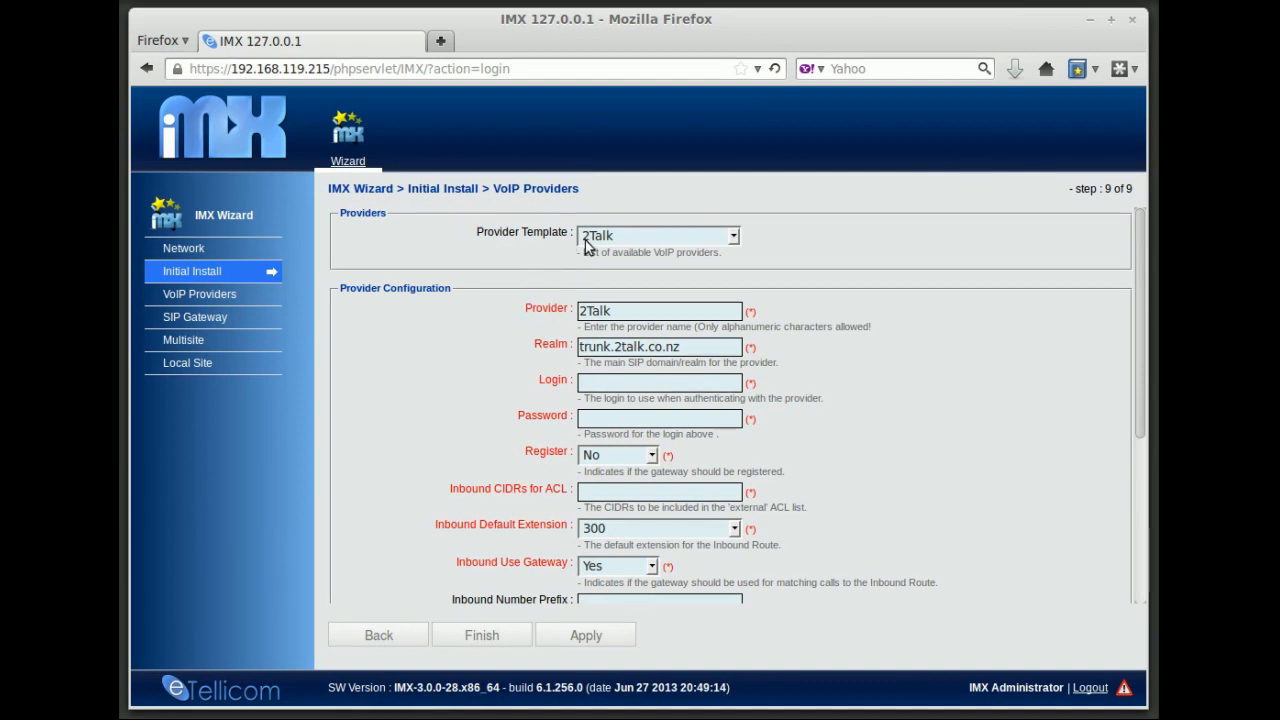
pyautogui.click(734, 237)
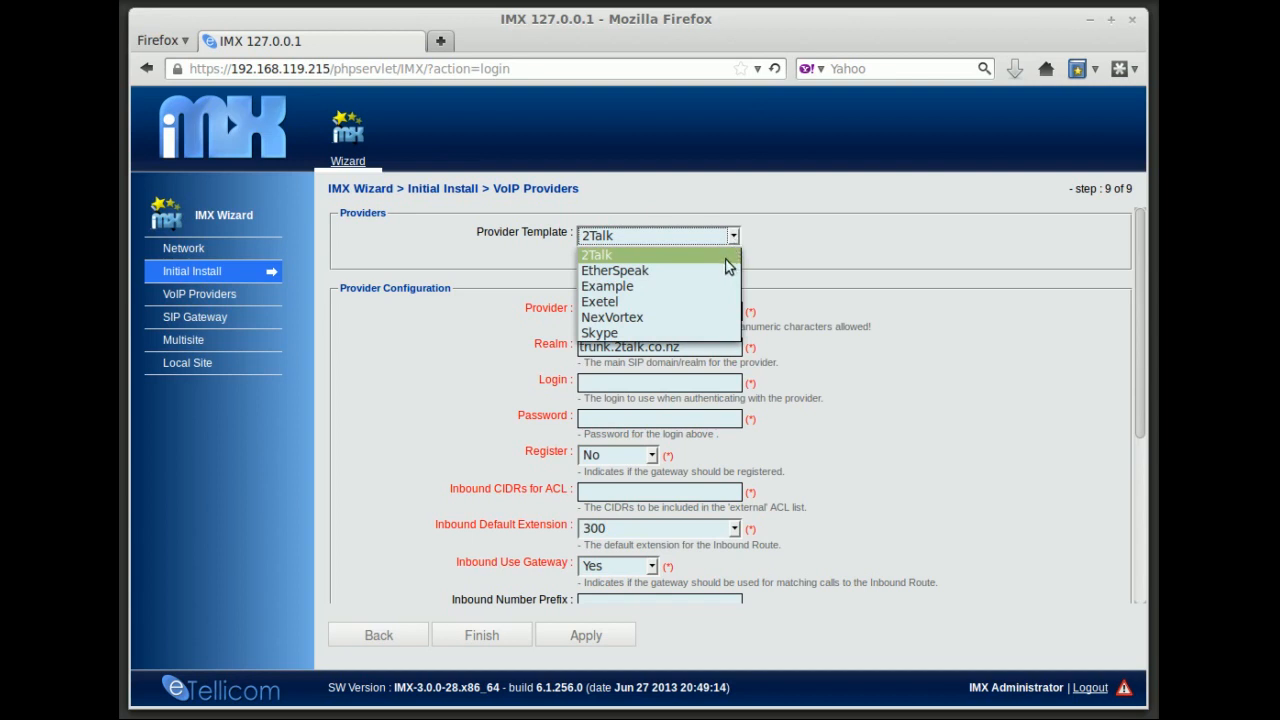
pyautogui.click(717, 270)
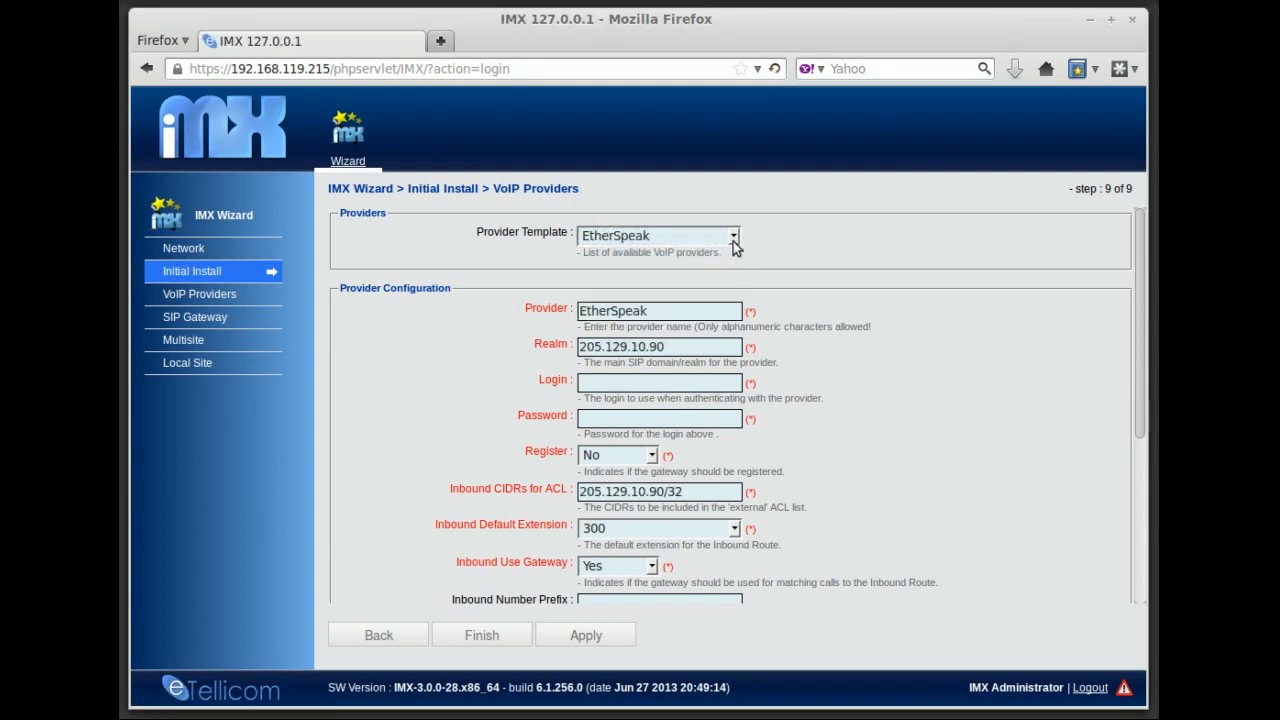
pyautogui.click(735, 247)
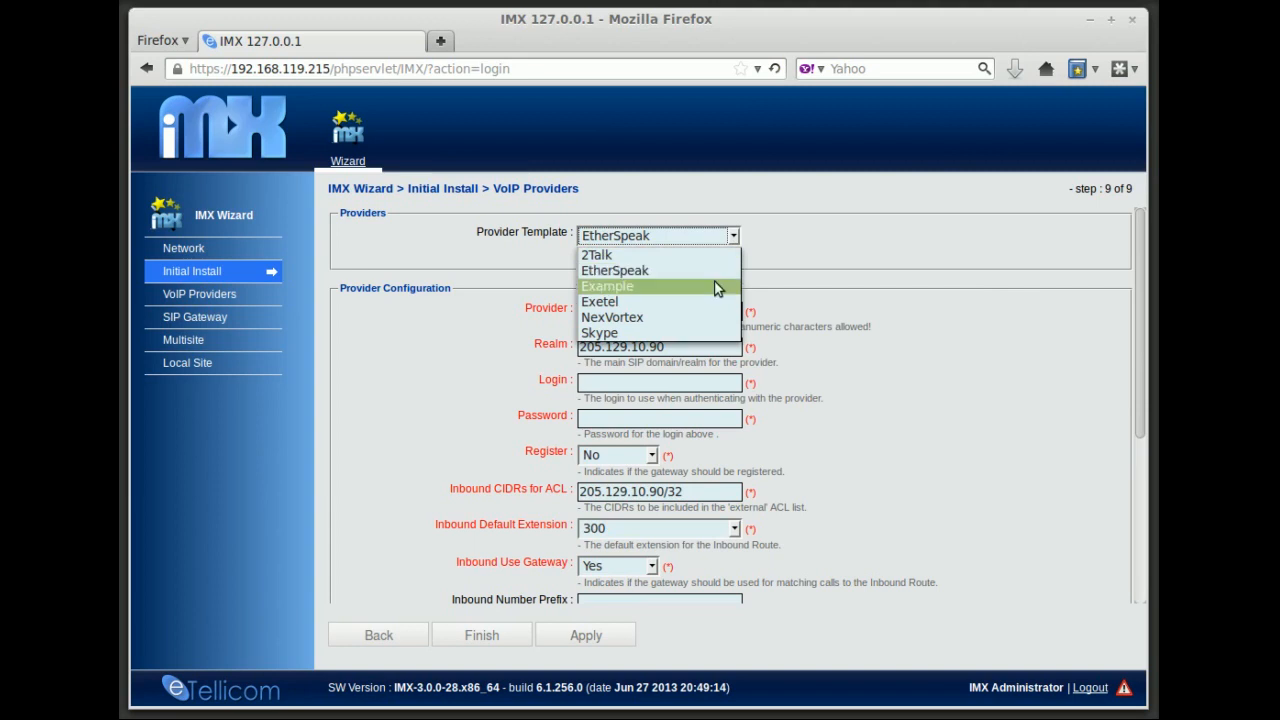
pyautogui.click(704, 301)
pyautogui.click(735, 245)
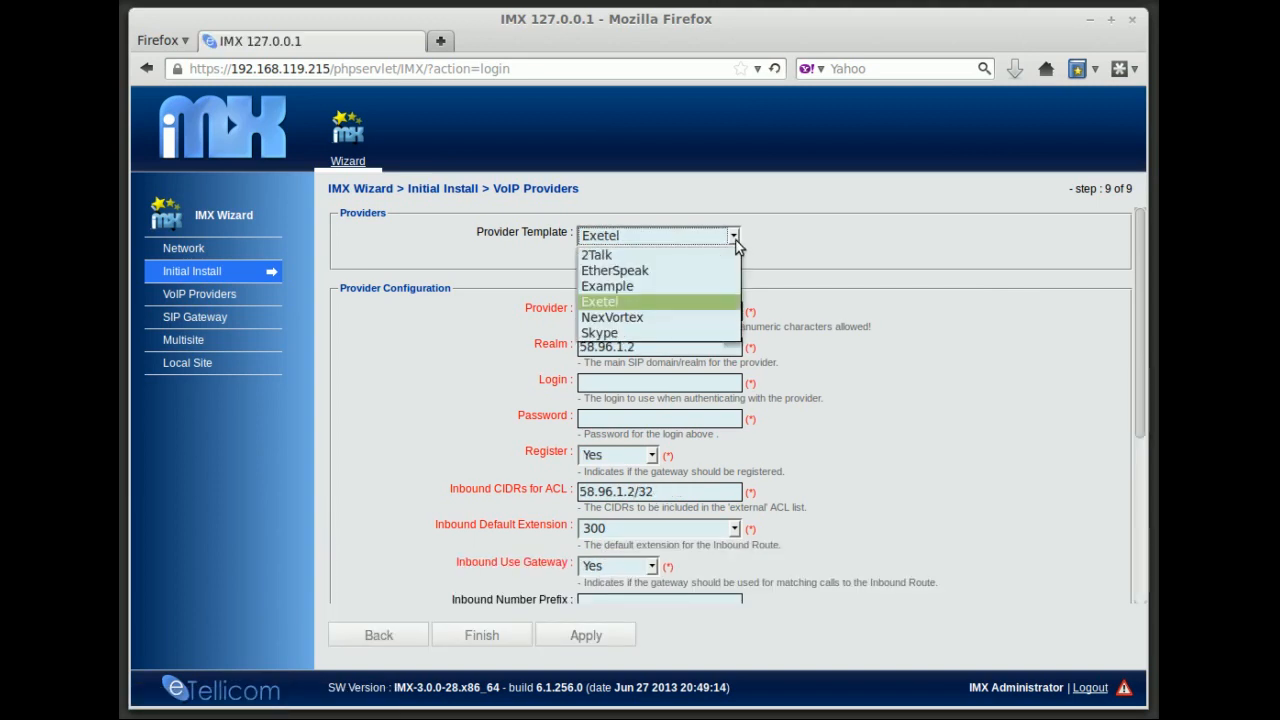
pyautogui.click(700, 316)
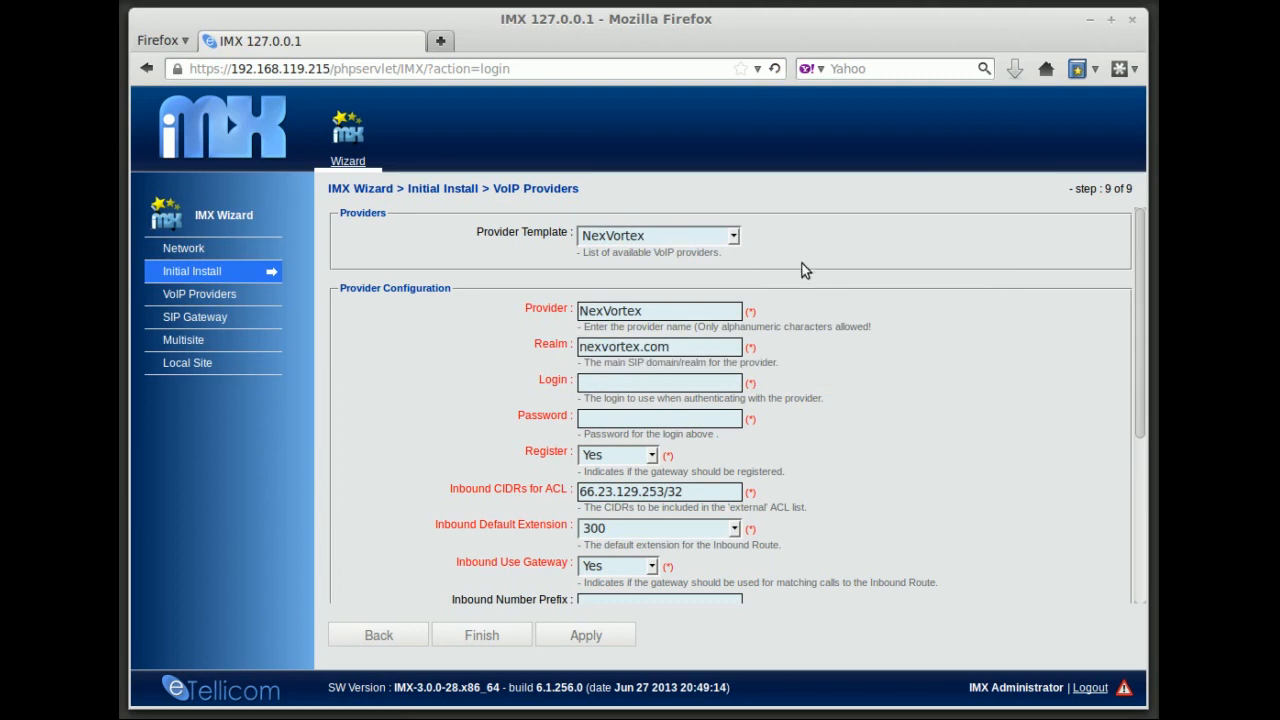
pyautogui.click(737, 240)
pyautogui.click(689, 331)
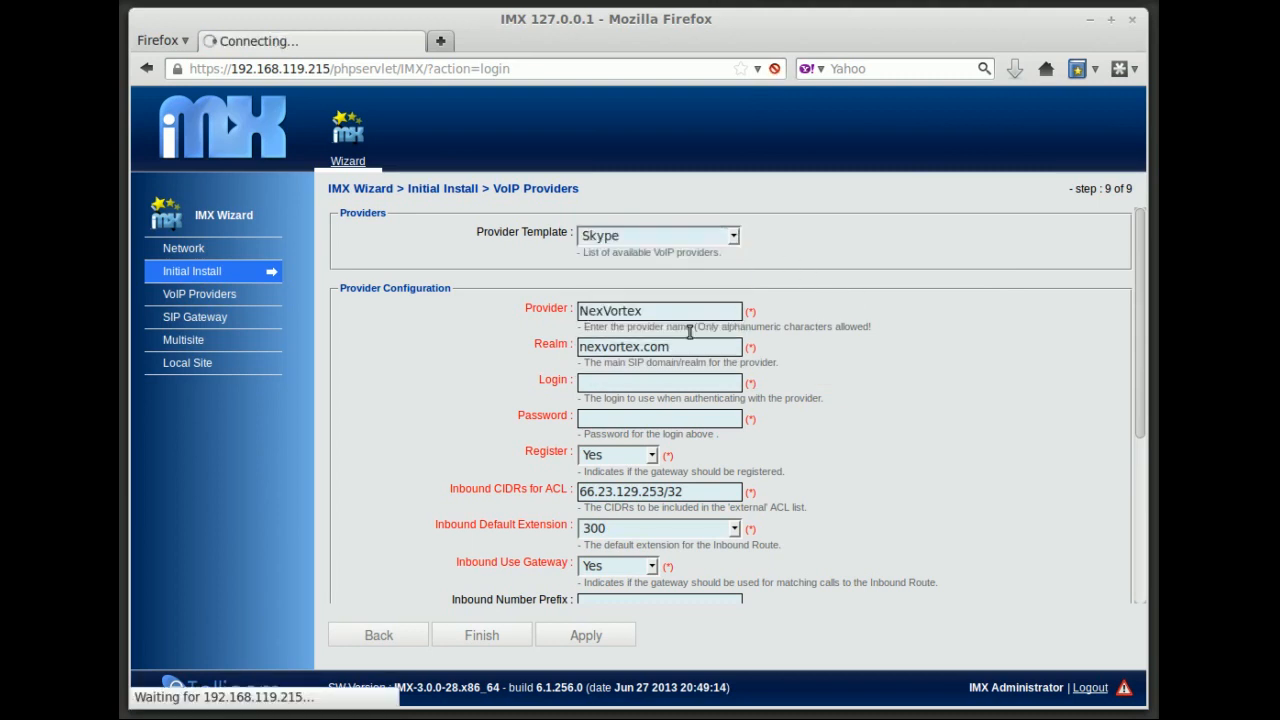
pyautogui.scroll(-1, 905, 427)
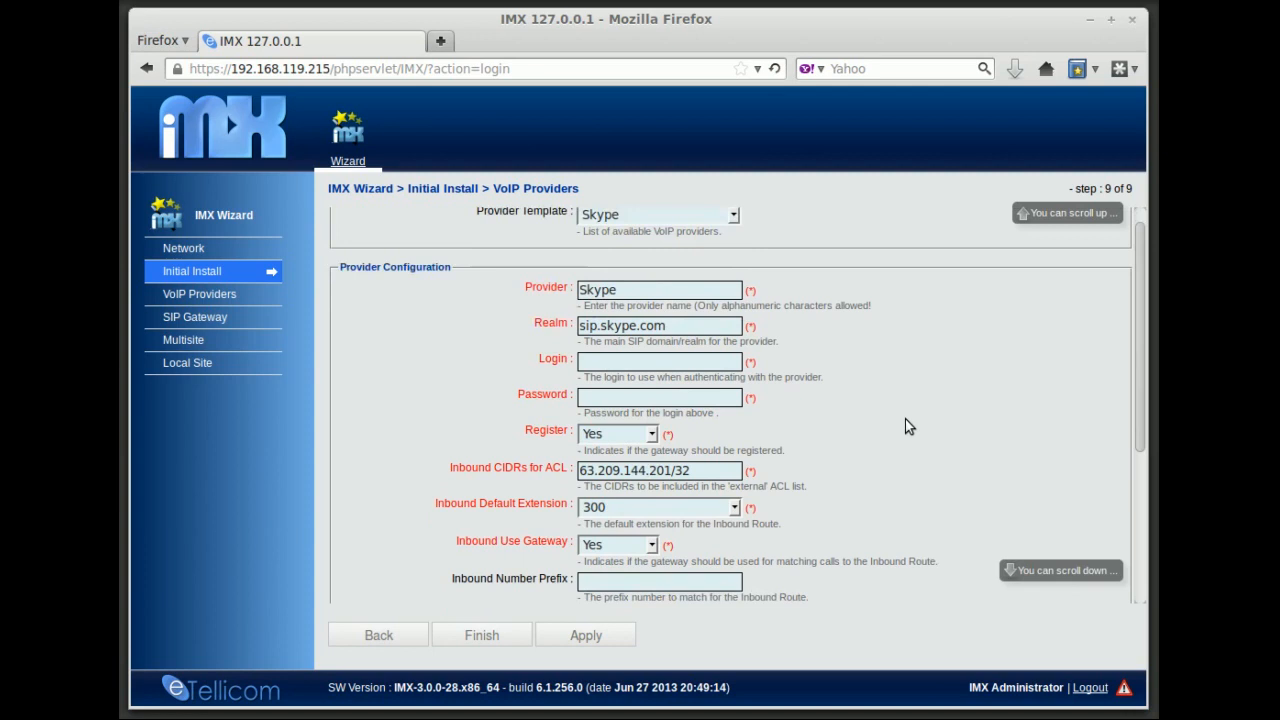
pyautogui.scroll(-4, 905, 421)
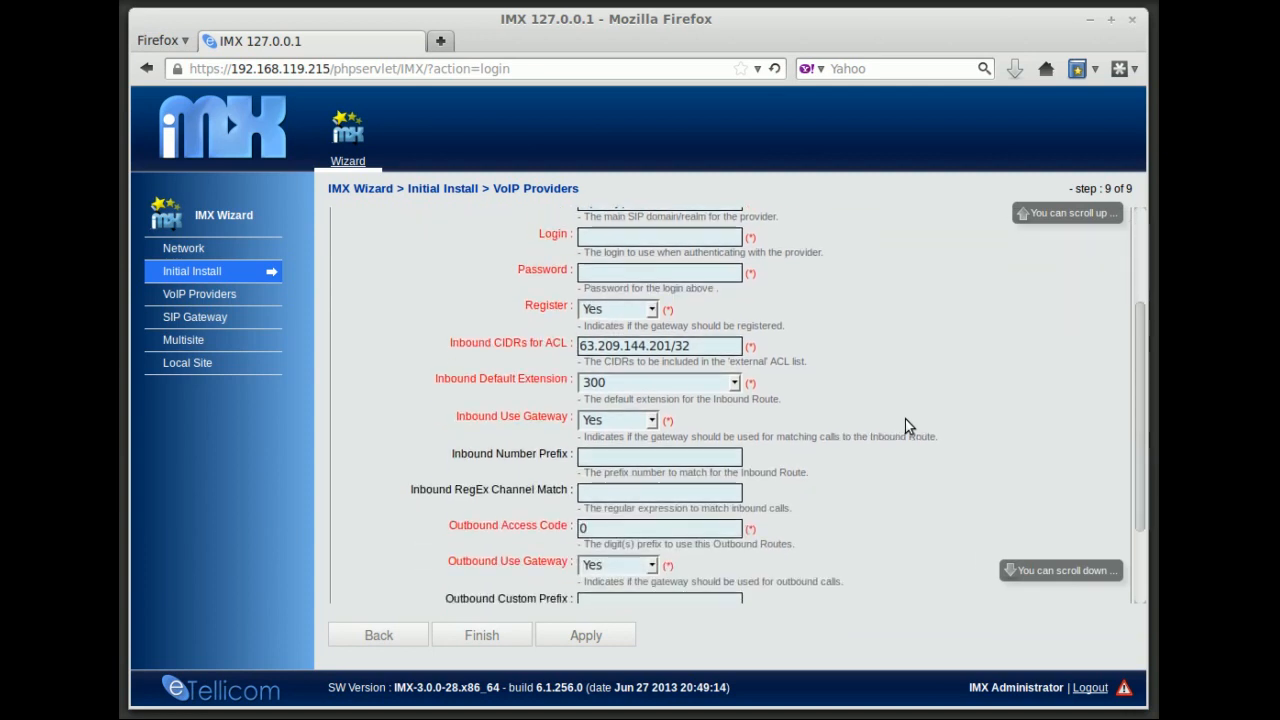
pyautogui.scroll(3, 904, 421)
pyautogui.scroll(3, 904, 426)
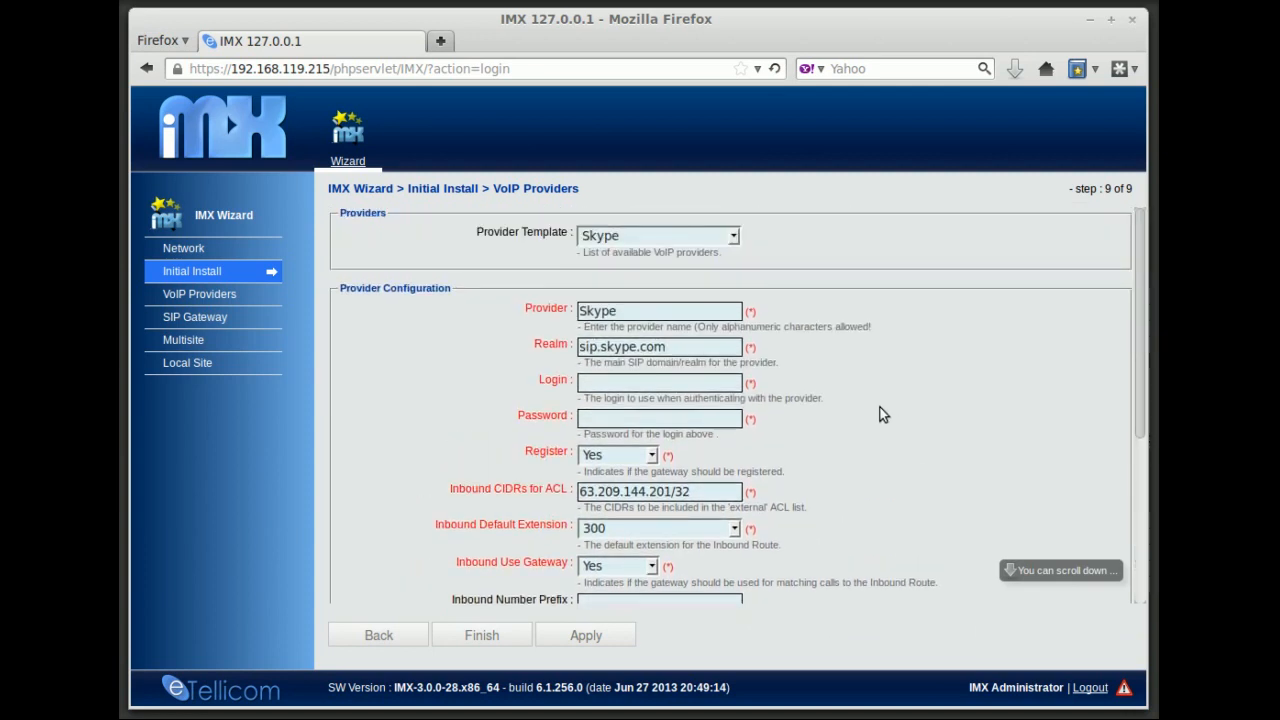
# Load the Example provider template and set provider MyProvider with realm sip.myprovider.net
pyautogui.click(733, 236)
pyautogui.click(630, 286)
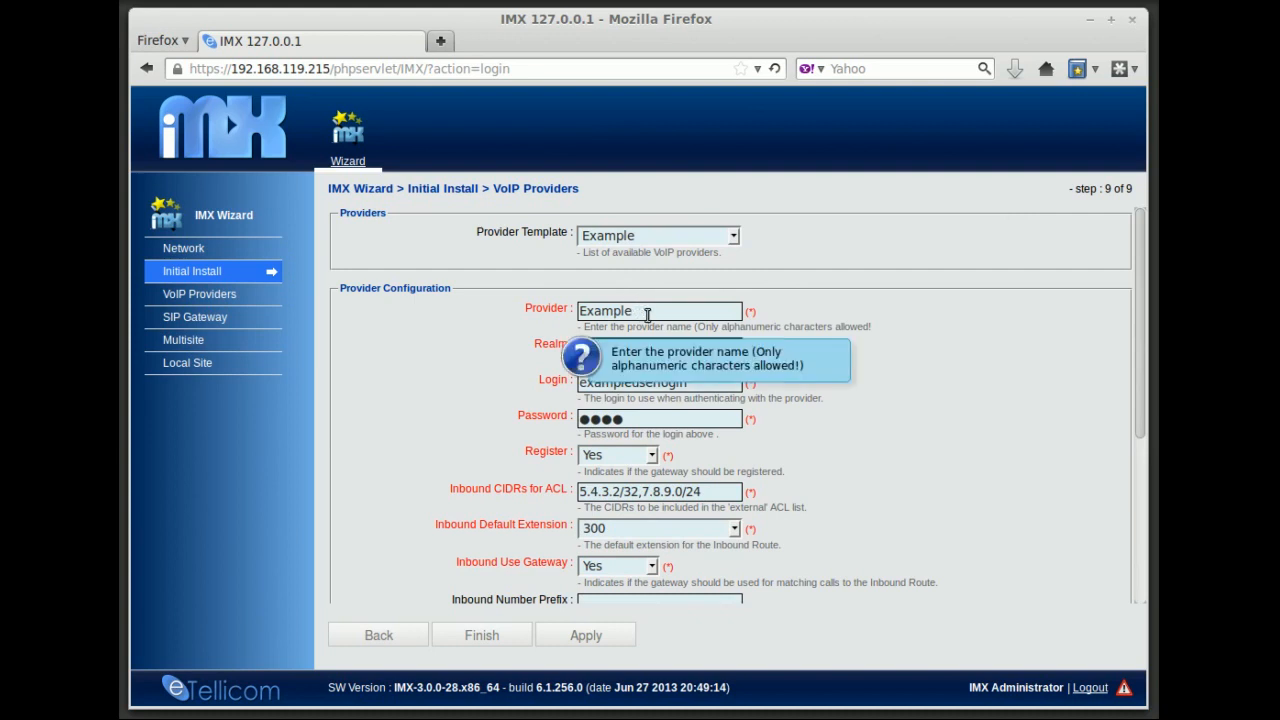
pyautogui.moveTo(647, 314); pyautogui.dragTo(568, 316)
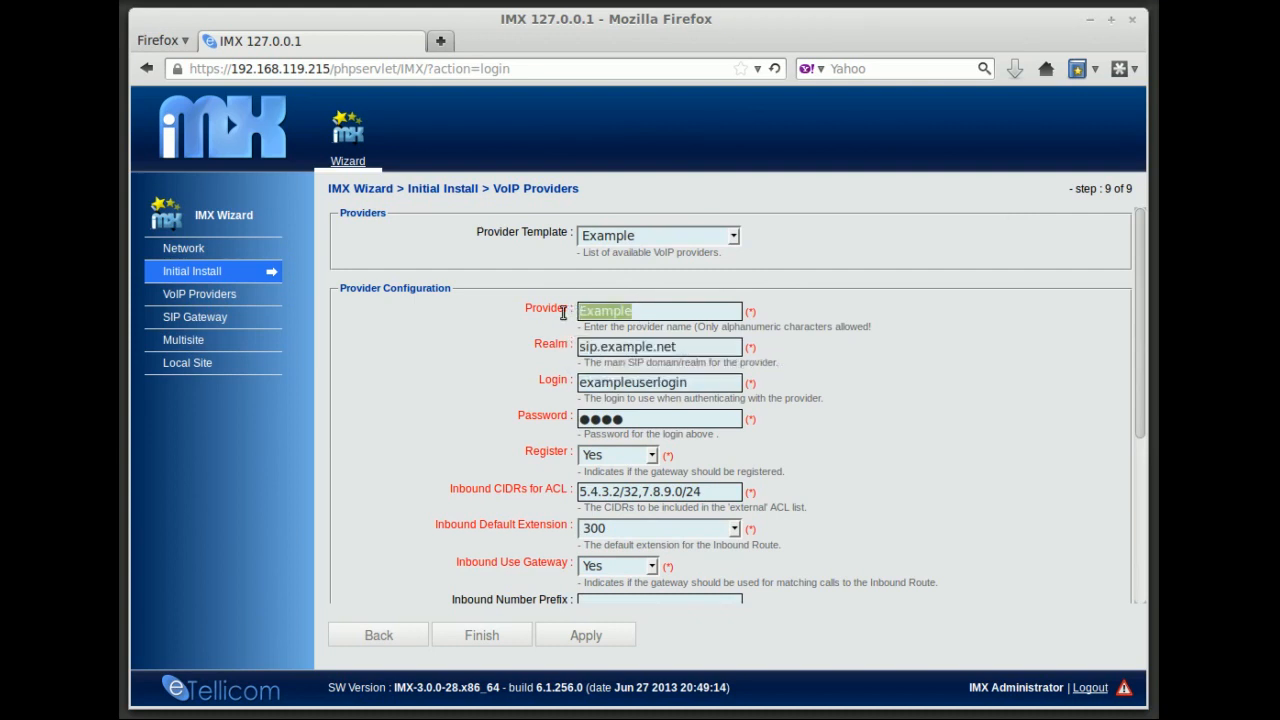
pyautogui.write('MyProvider')
pyautogui.moveTo(578, 347); pyautogui.dragTo(734, 349)
pyautogui.write('sip.myprovider.')
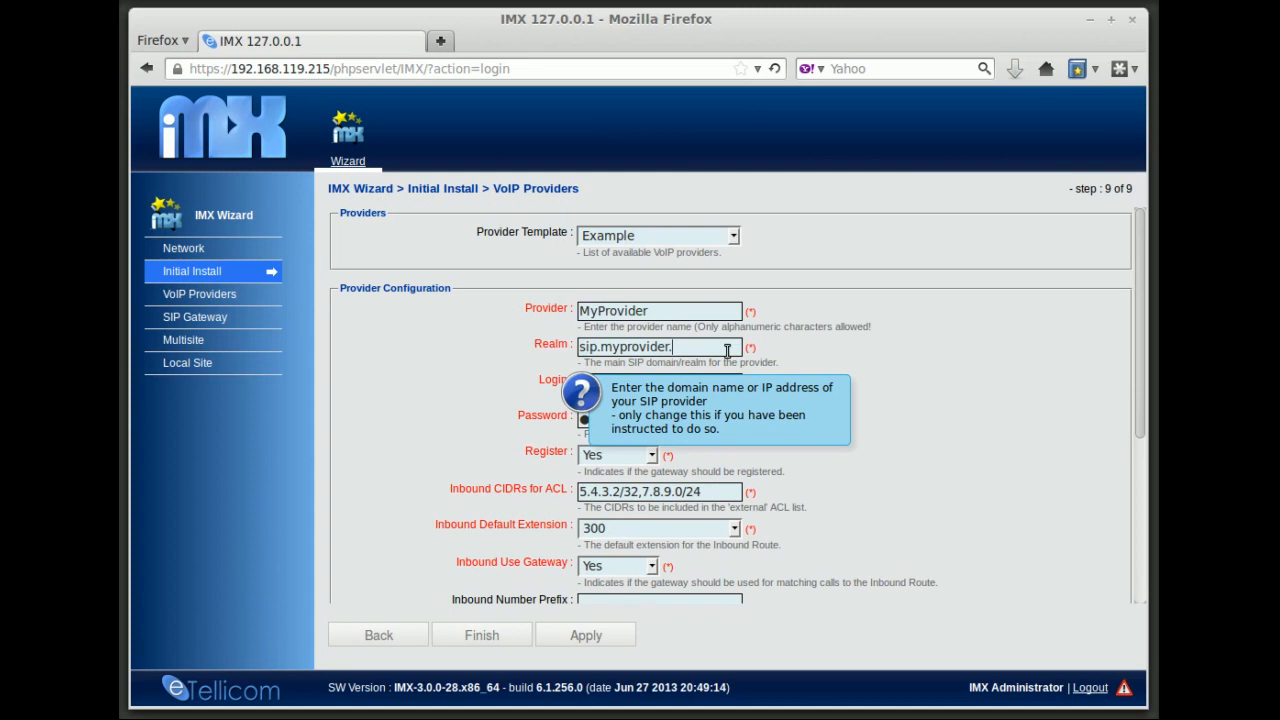
pyautogui.write('net')
# Replace the existing provider login and password with new account credentials
pyautogui.click(580, 383)
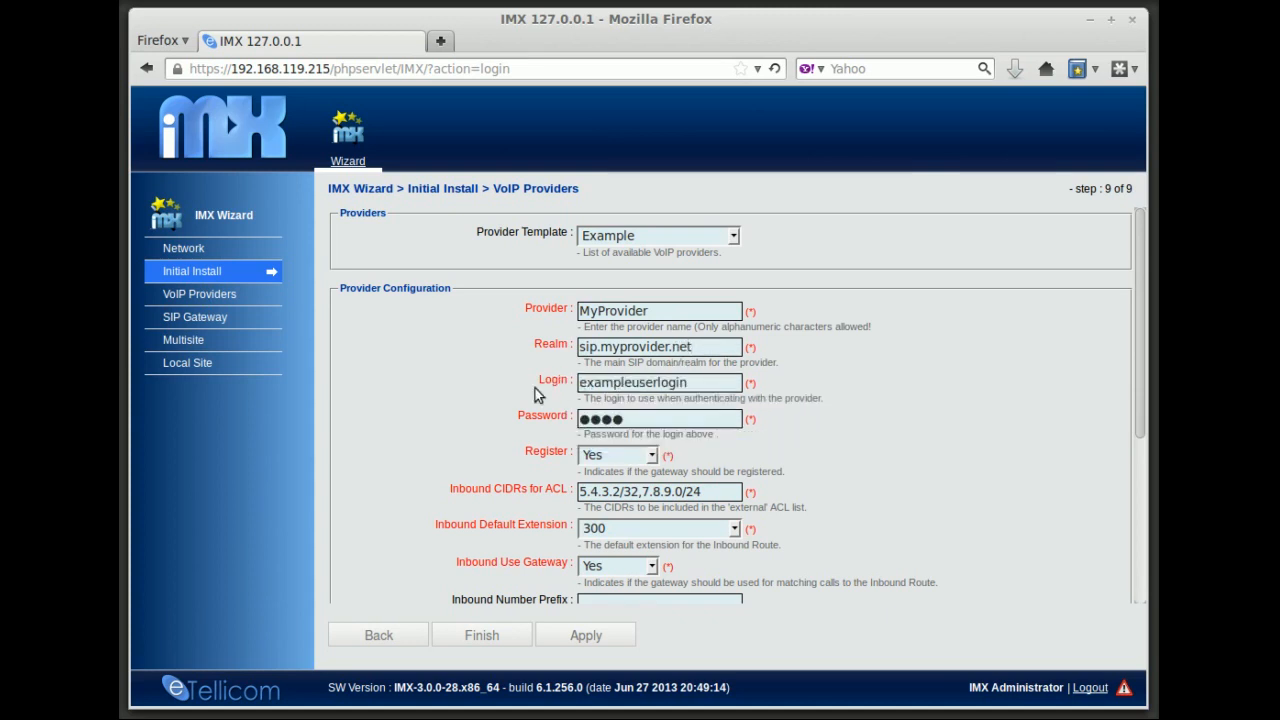
pyautogui.moveTo(703, 388); pyautogui.dragTo(541, 377)
pyautogui.write('m')
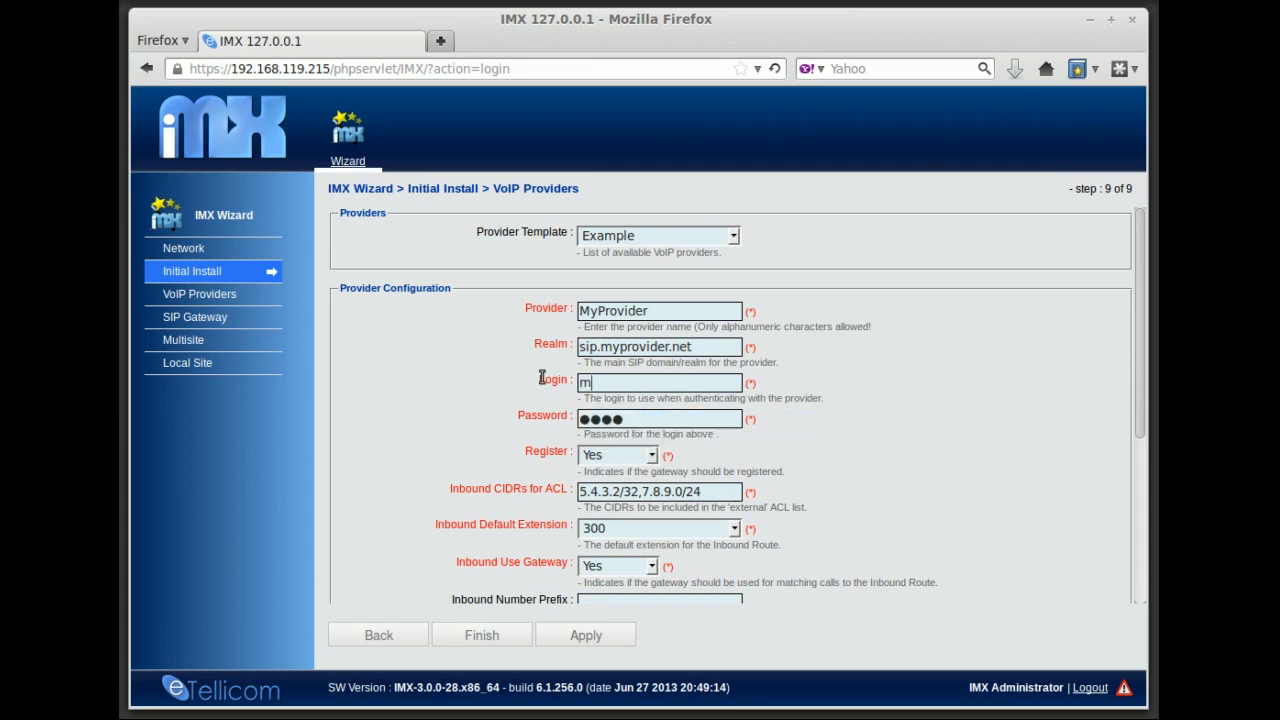
pyautogui.write('yuserlogin')
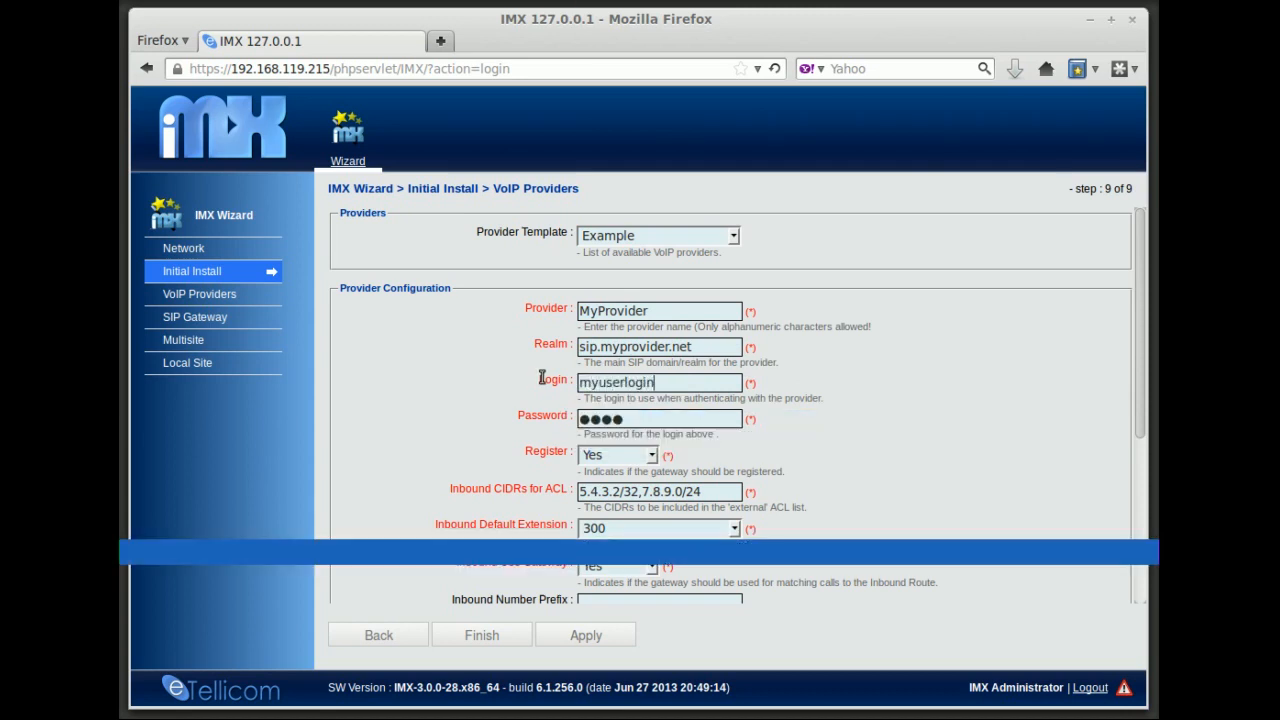
pyautogui.moveTo(676, 419); pyautogui.dragTo(585, 413)
pyautogui.write('●●●●●●●●●●')
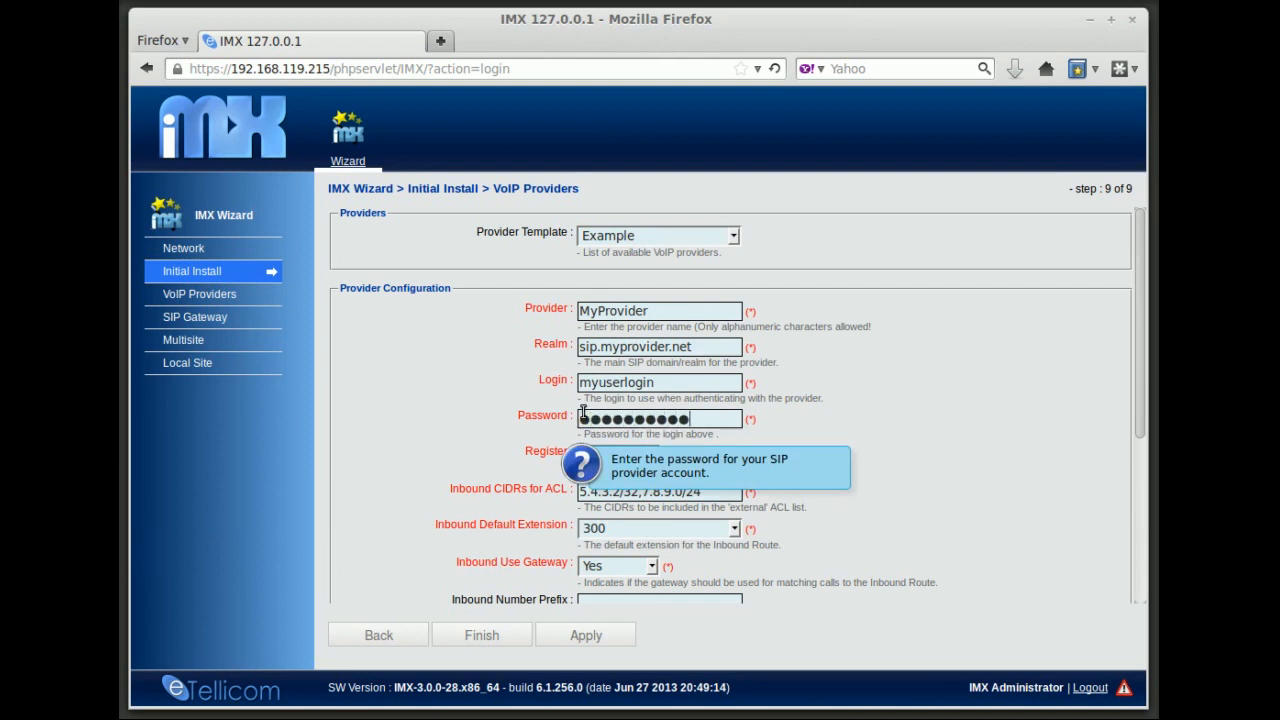
pyautogui.moveTo(603, 460)
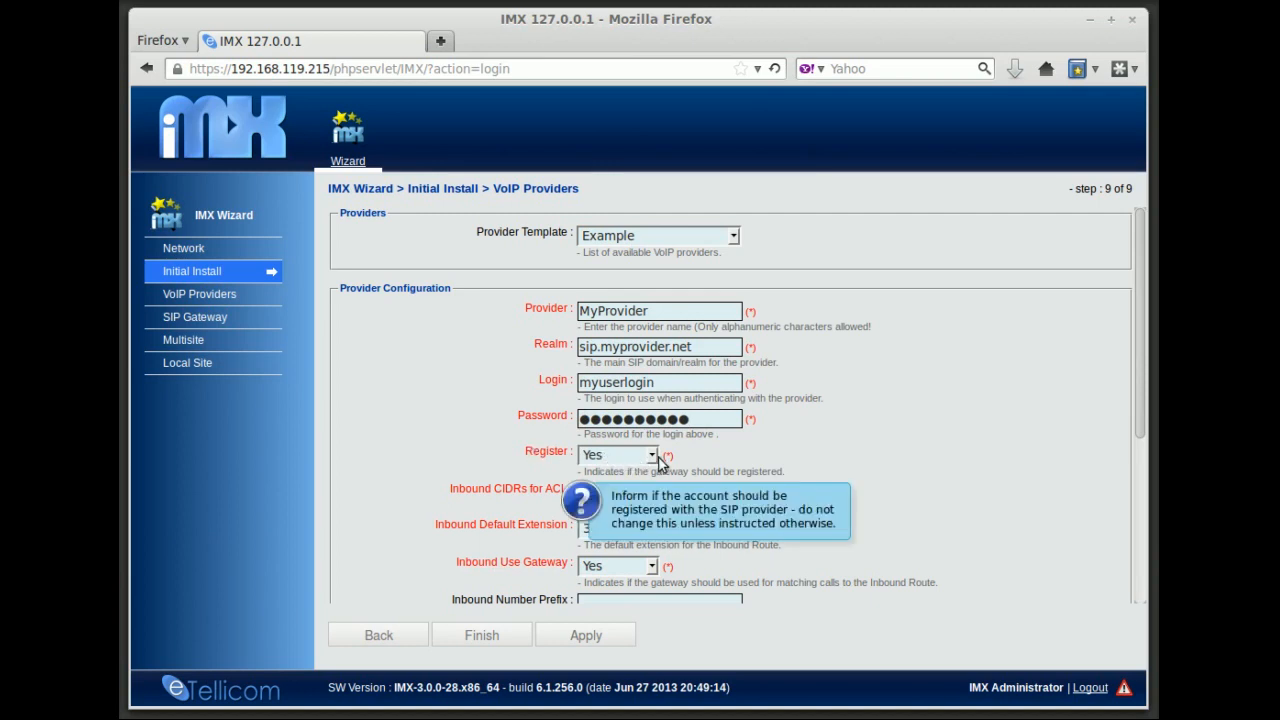
# Set the Inbound CIDRs for ACL to 192.168.119.0/24
pyautogui.moveTo(723, 491)
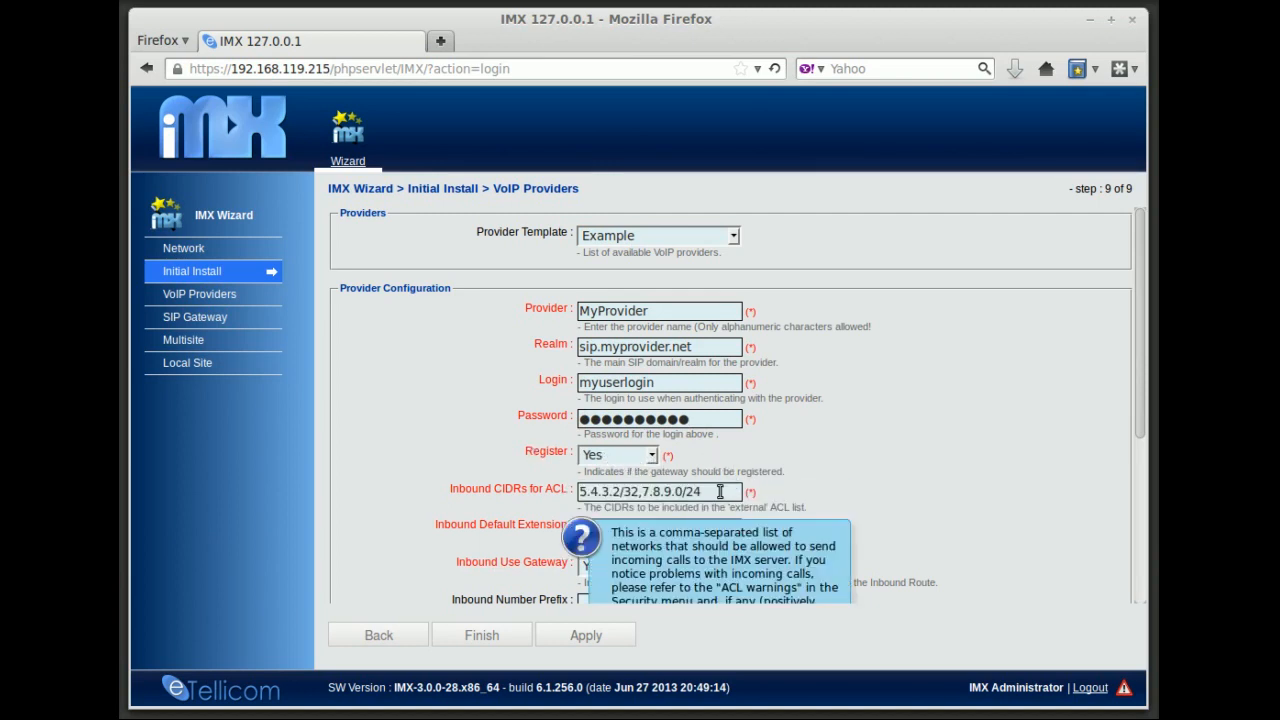
pyautogui.scroll(-3, 726, 497)
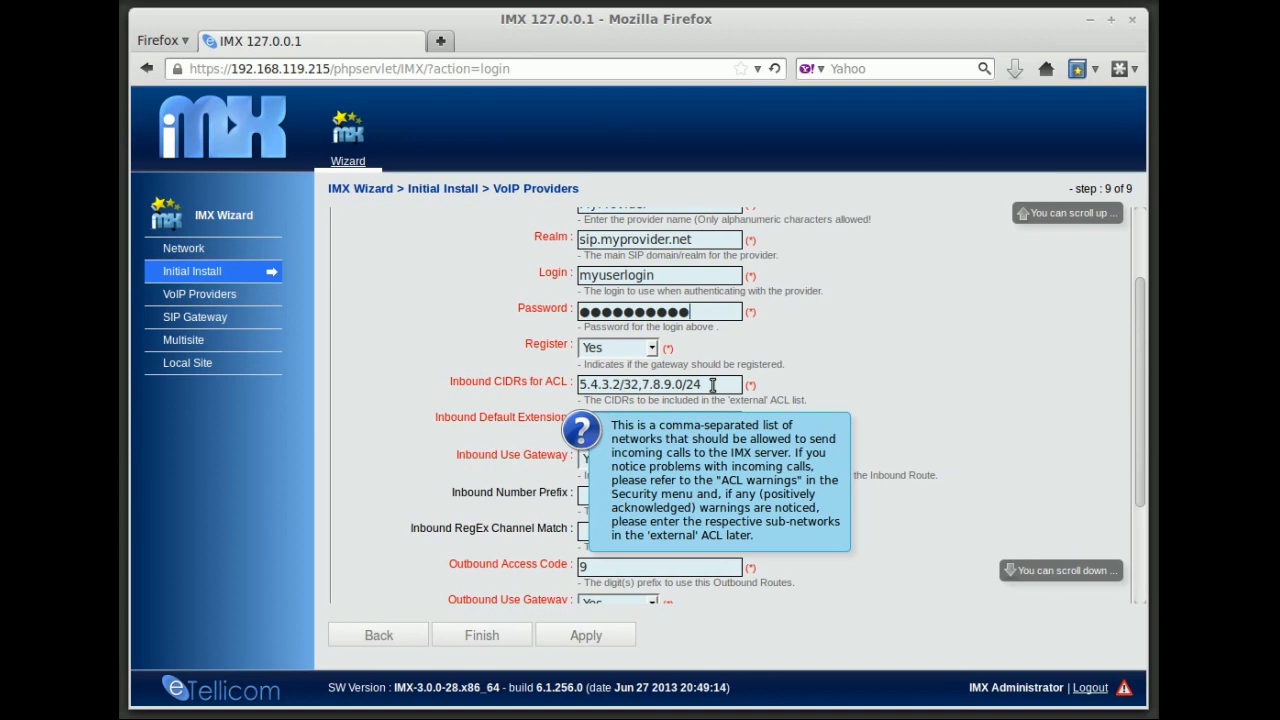
pyautogui.click(712, 385)
pyautogui.moveTo(712, 385); pyautogui.dragTo(553, 377)
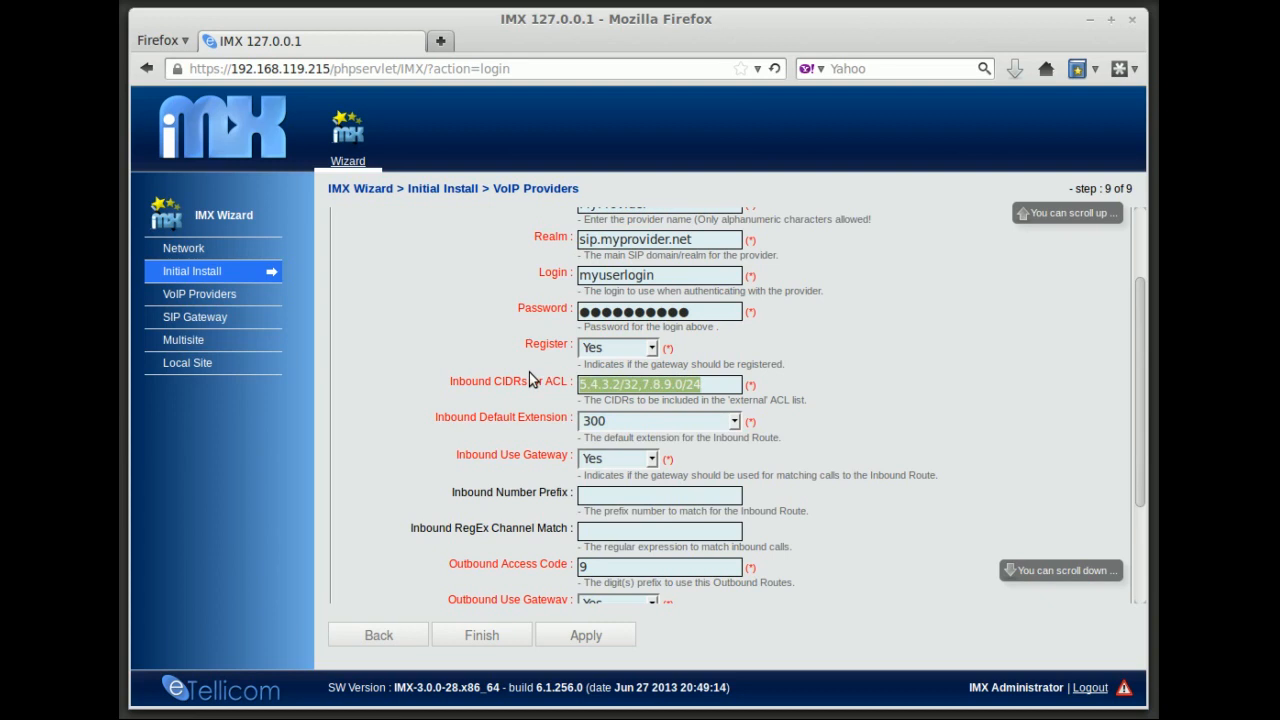
pyautogui.write('192.168')
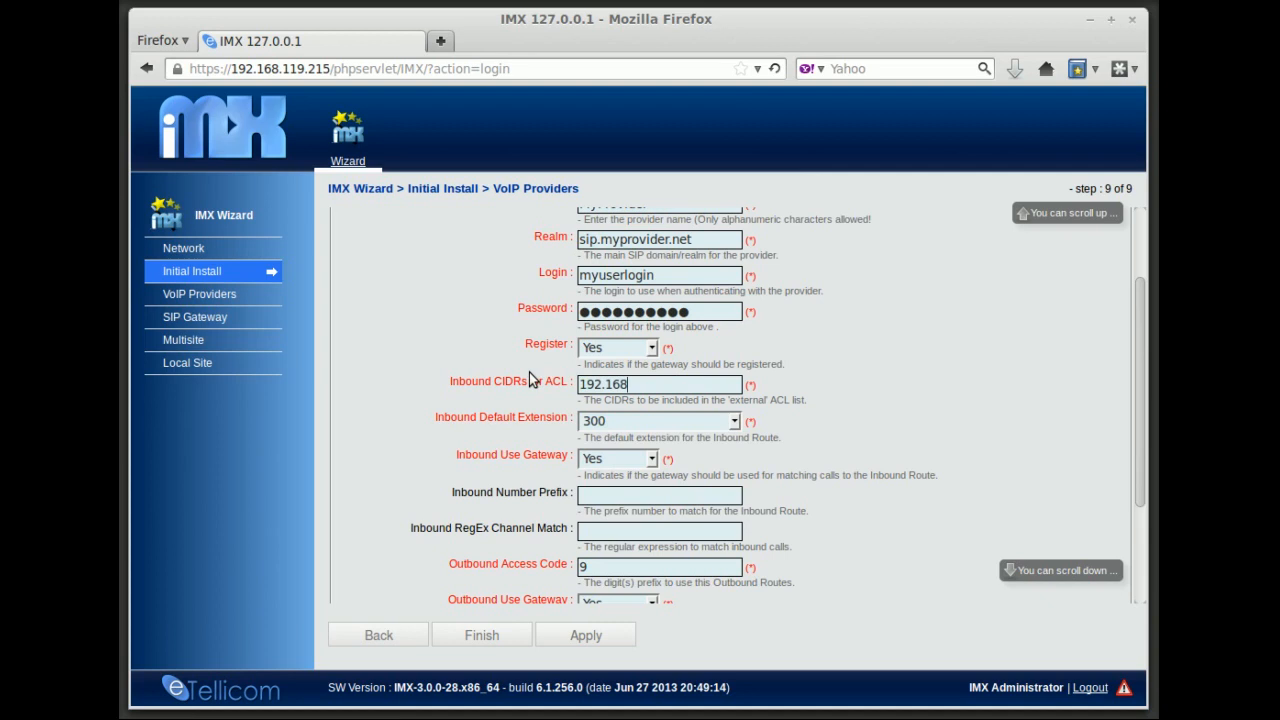
pyautogui.write('.119.0/24')
pyautogui.moveTo(661, 393)
pyautogui.moveTo(1140, 395); pyautogui.dragTo(1131, 444)
# Leave the inbound default extension at 300
pyautogui.click(735, 341)
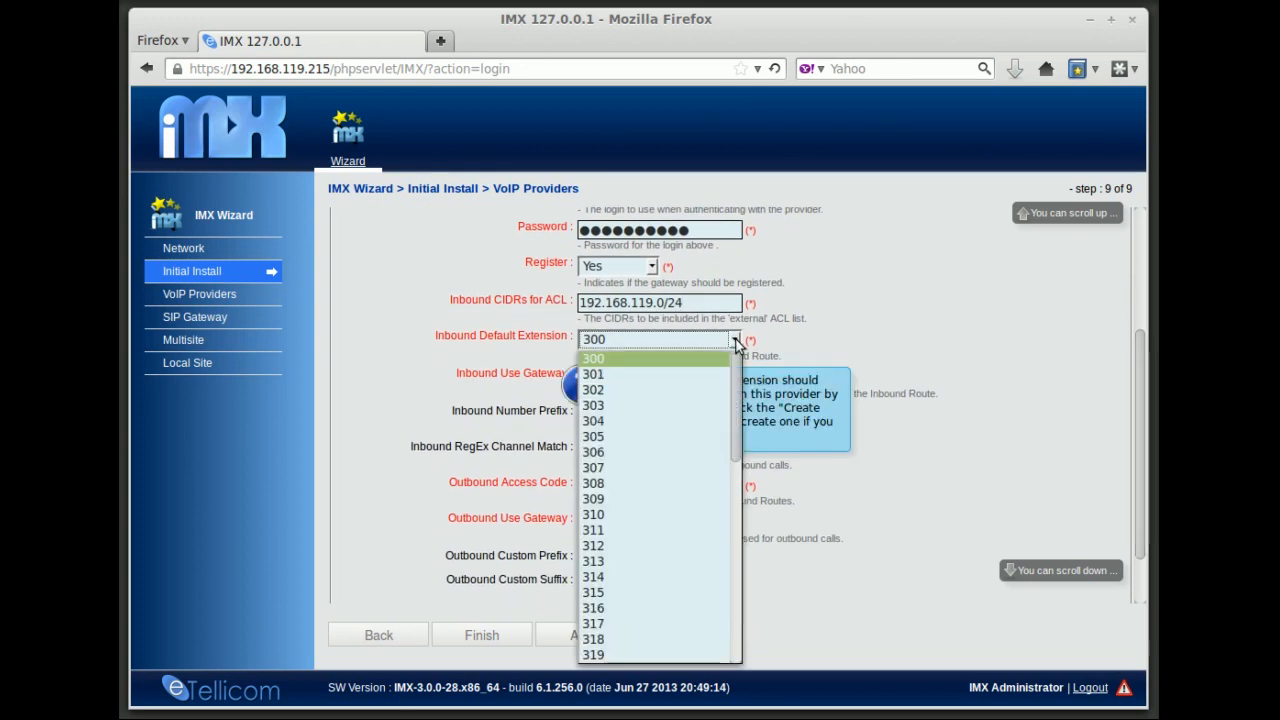
pyautogui.moveTo(737, 362)
pyautogui.mouseDown()
pyautogui.moveTo(733, 592)
pyautogui.moveTo(749, 514)
pyautogui.moveTo(739, 357)
pyautogui.mouseUp()
pyautogui.click(710, 357)
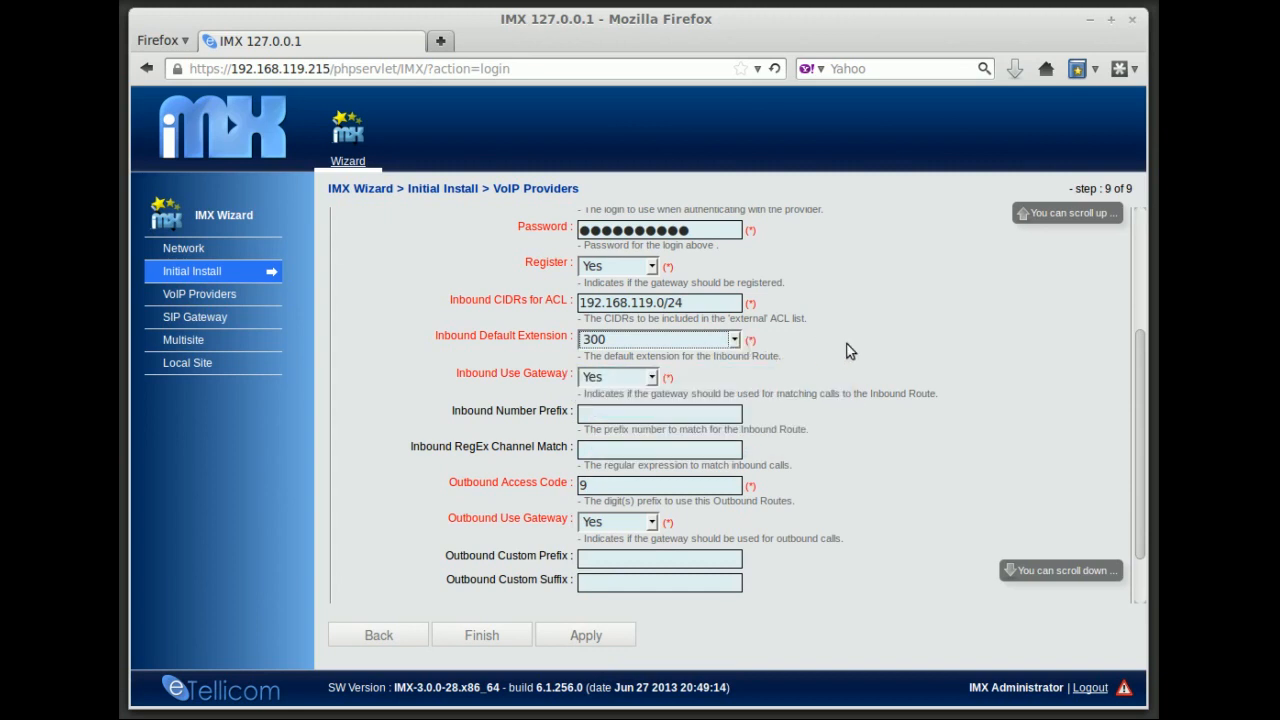
# Change the Outbound Access Code from 9 to 0
pyautogui.moveTo(655, 379)
pyautogui.moveTo(721, 482)
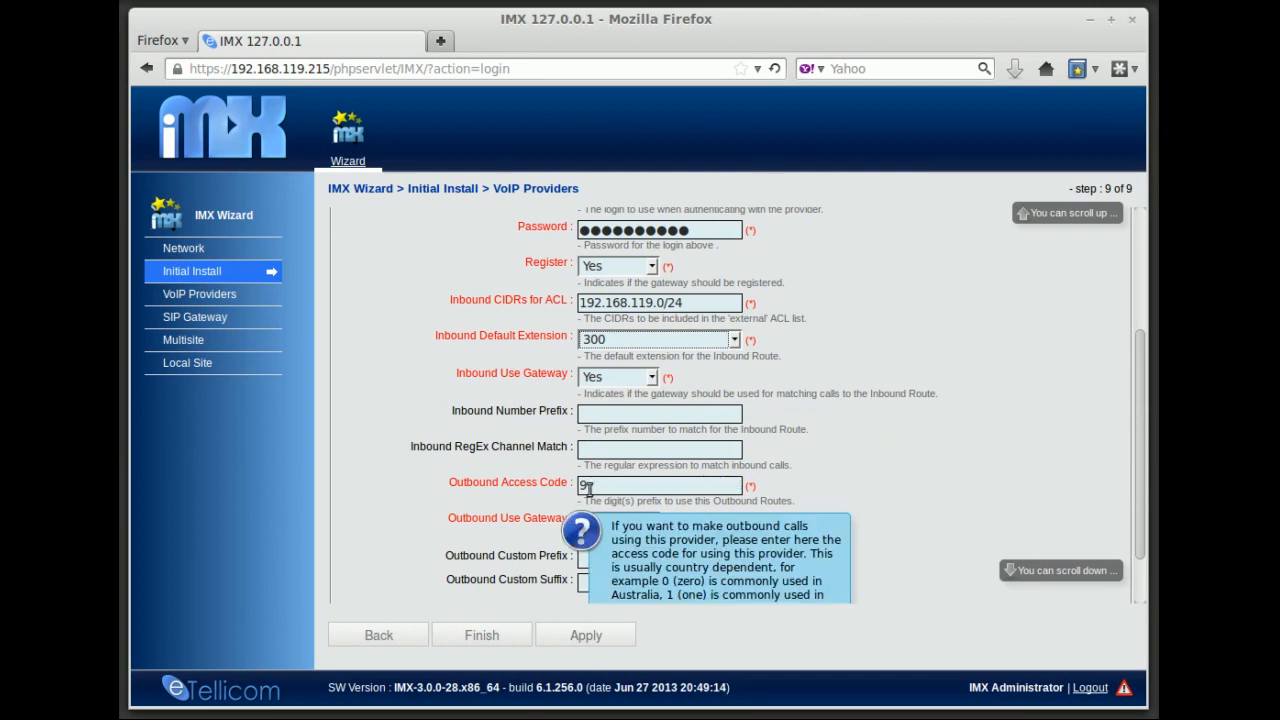
pyautogui.moveTo(590, 487); pyautogui.dragTo(559, 486)
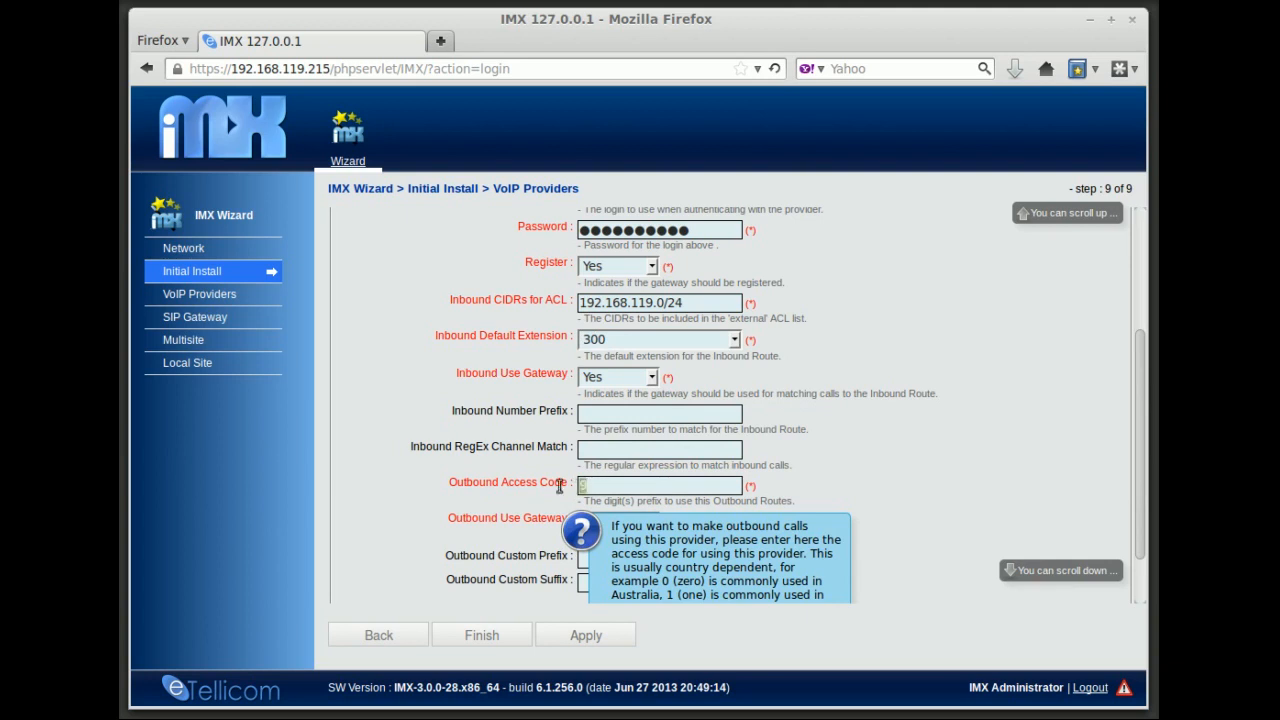
pyautogui.write('0')
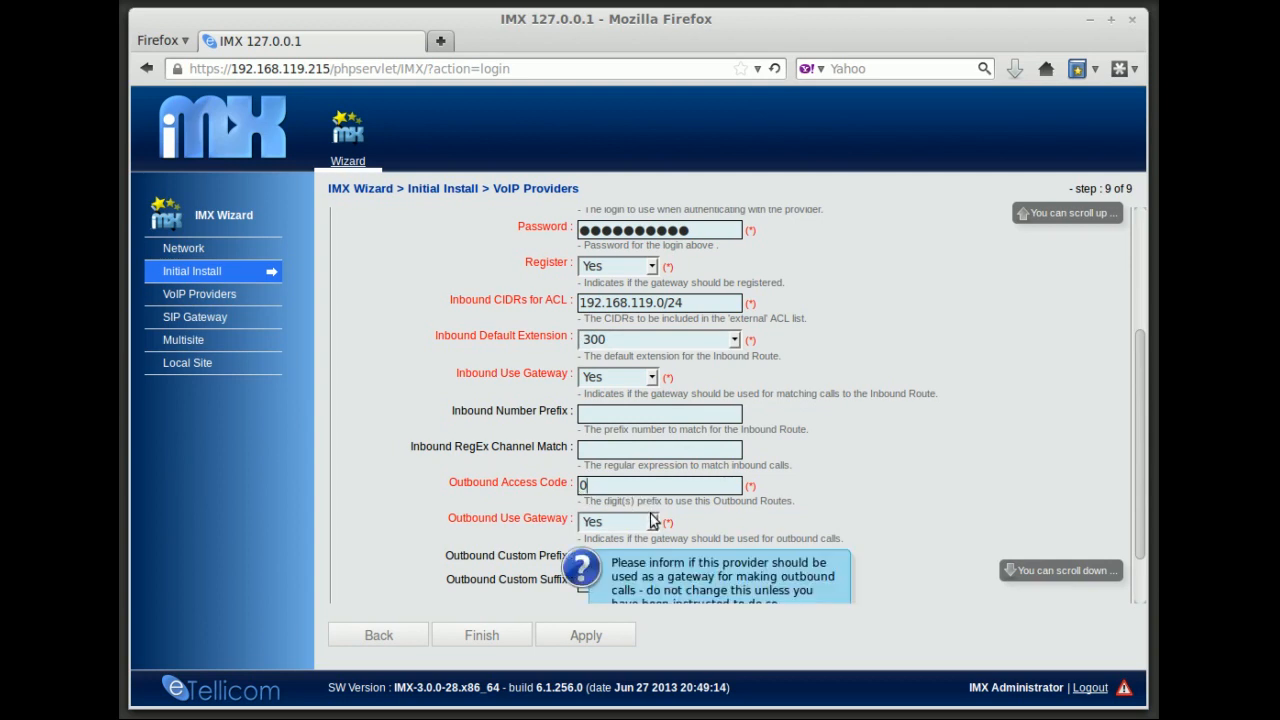
# Show the advanced provider options, review them, and hide them again
pyautogui.scroll(-2, 773, 510)
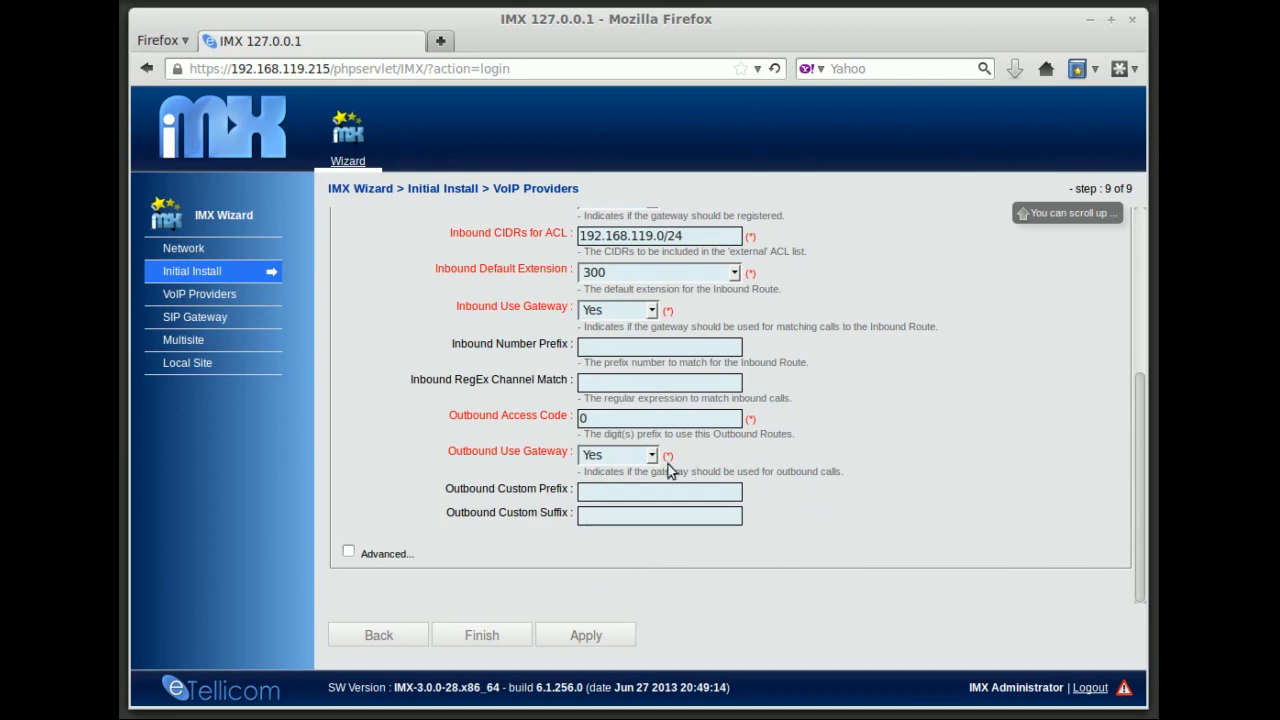
pyautogui.moveTo(654, 456)
pyautogui.click(348, 551)
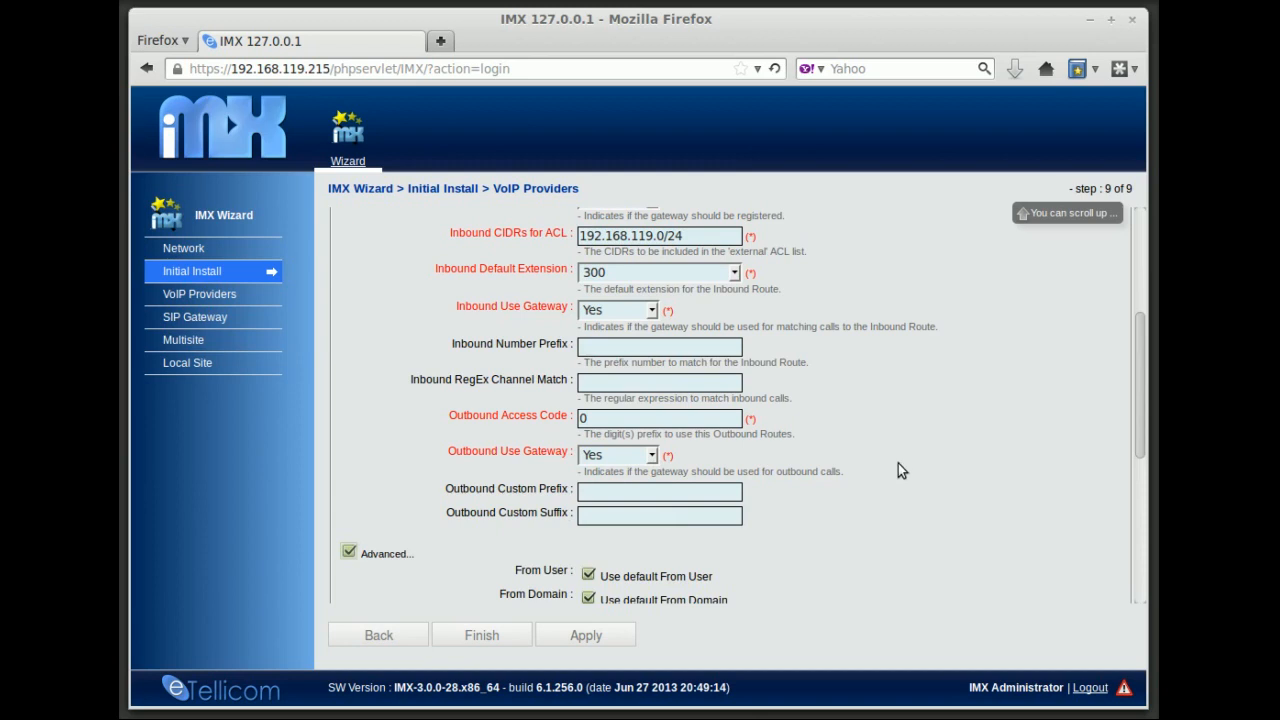
pyautogui.moveTo(1139, 405); pyautogui.dragTo(1121, 437)
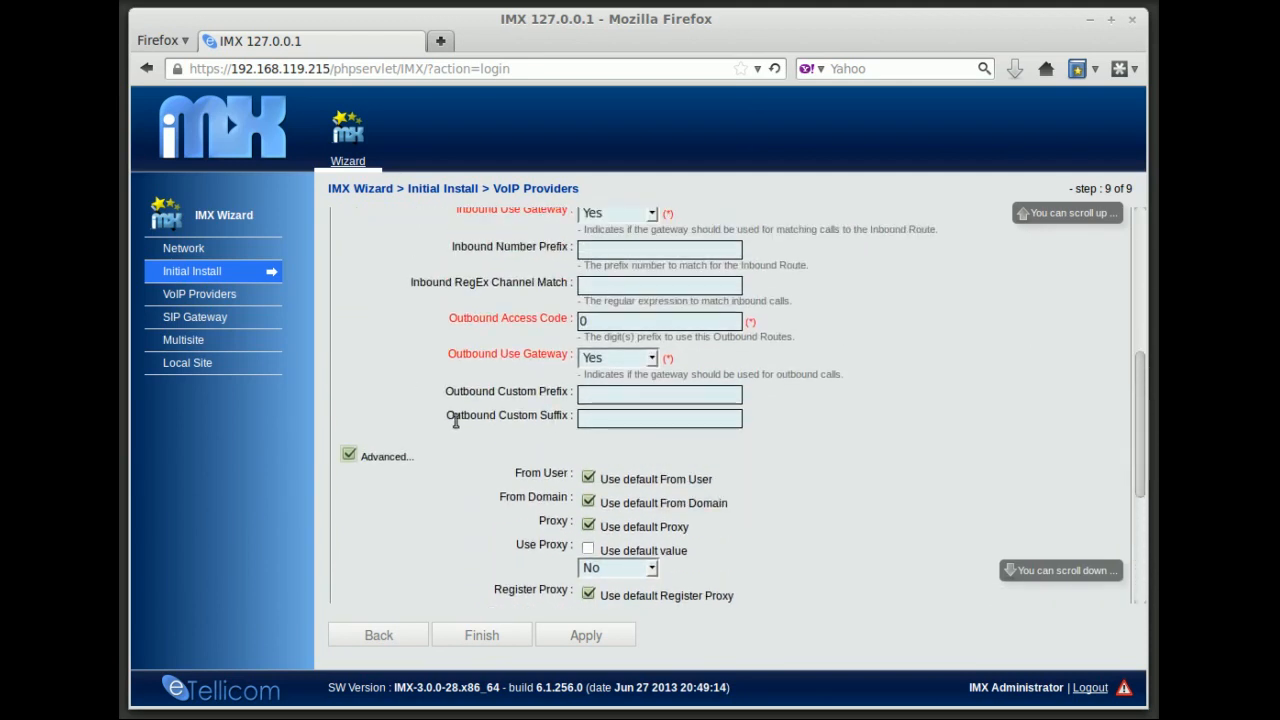
pyautogui.click(349, 454)
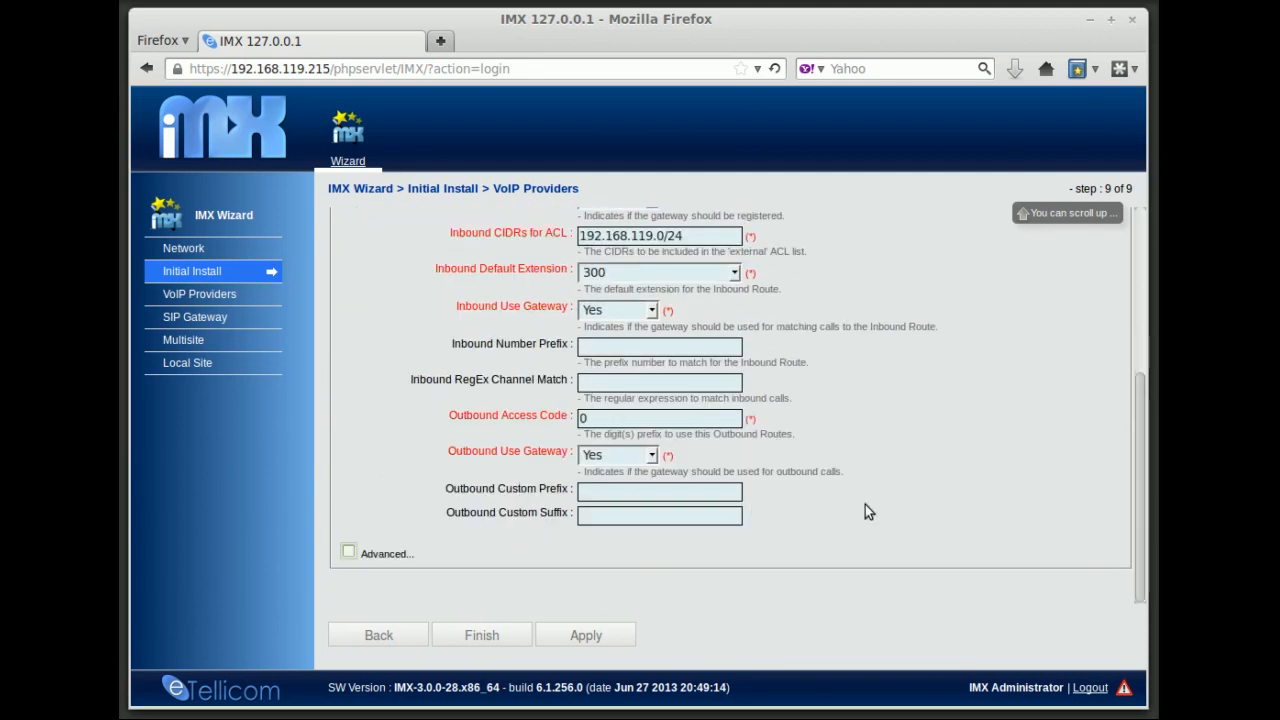
pyautogui.moveTo(1135, 501); pyautogui.dragTo(1122, 469)
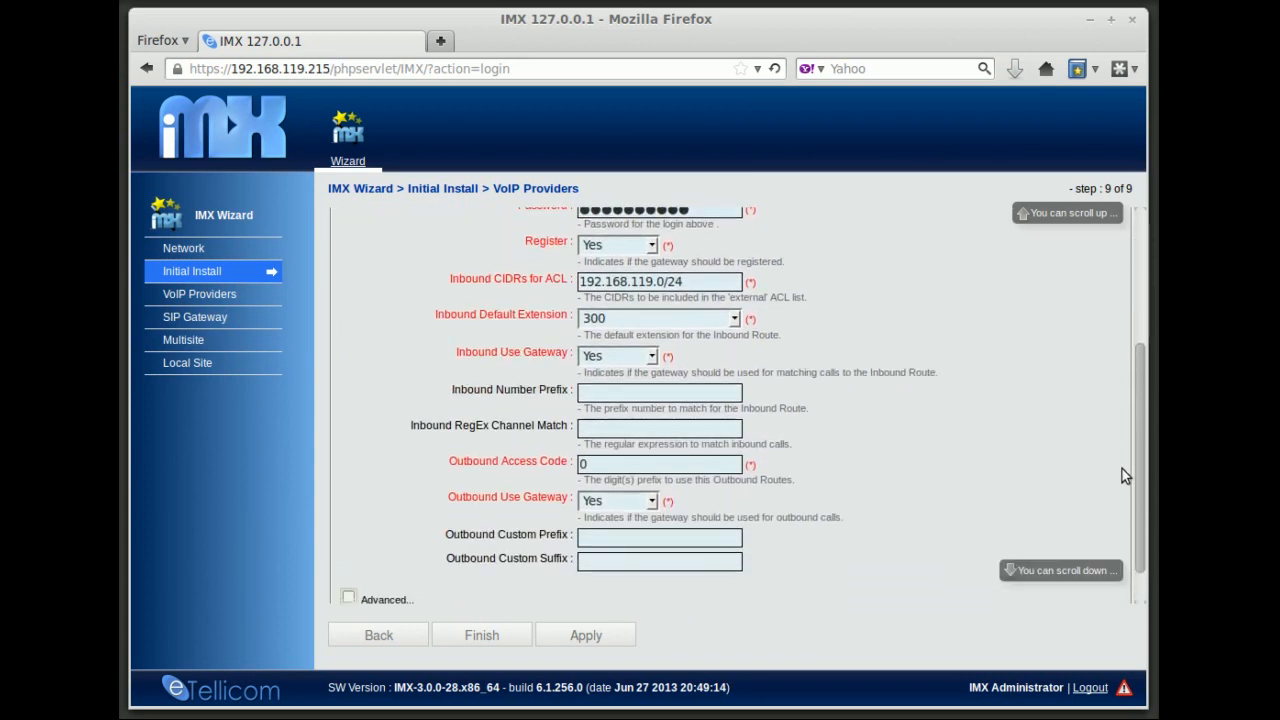
# Apply the MyProvider settings, acknowledge the success message, and finish the wizard
pyautogui.click(600, 637)
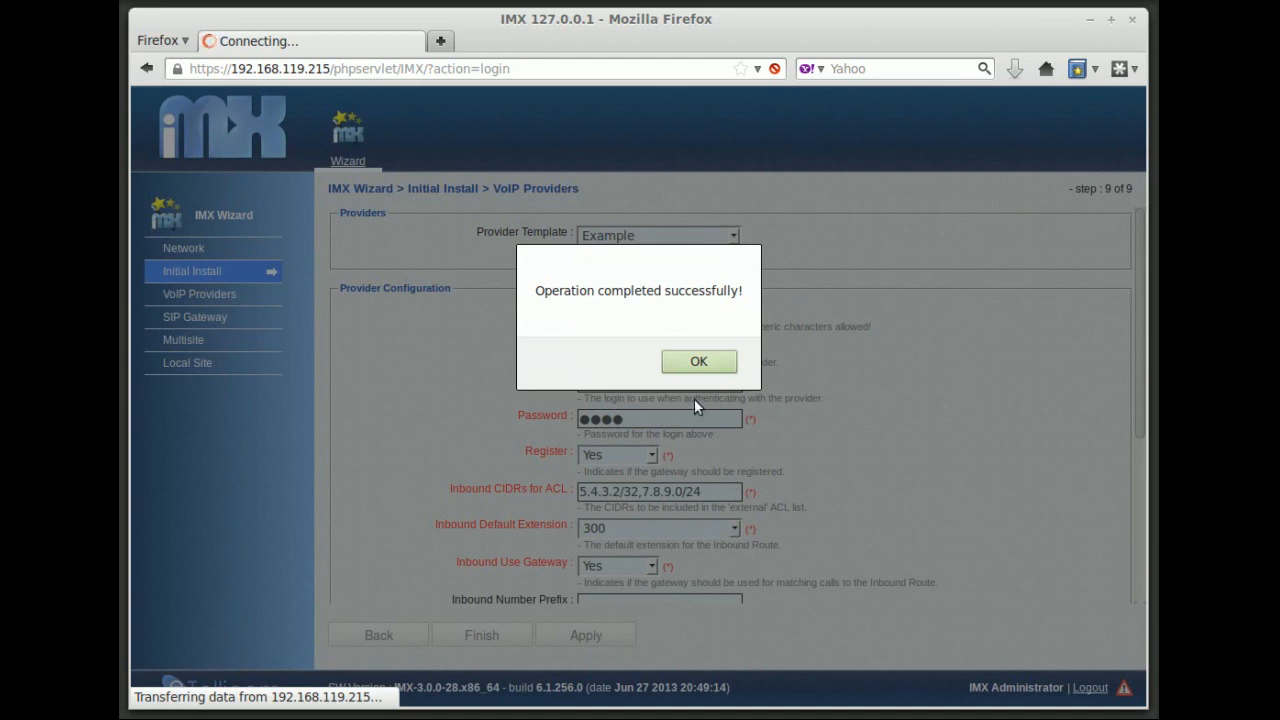
pyautogui.click(688, 363)
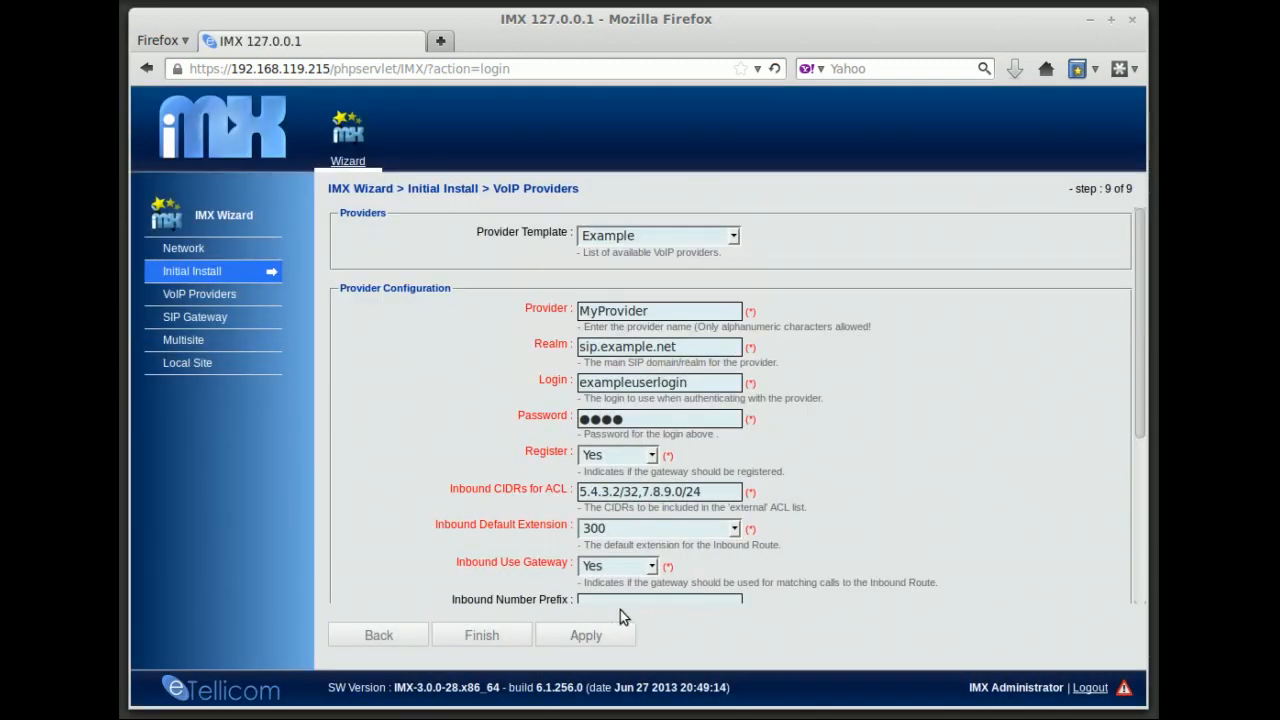
pyautogui.click(482, 637)
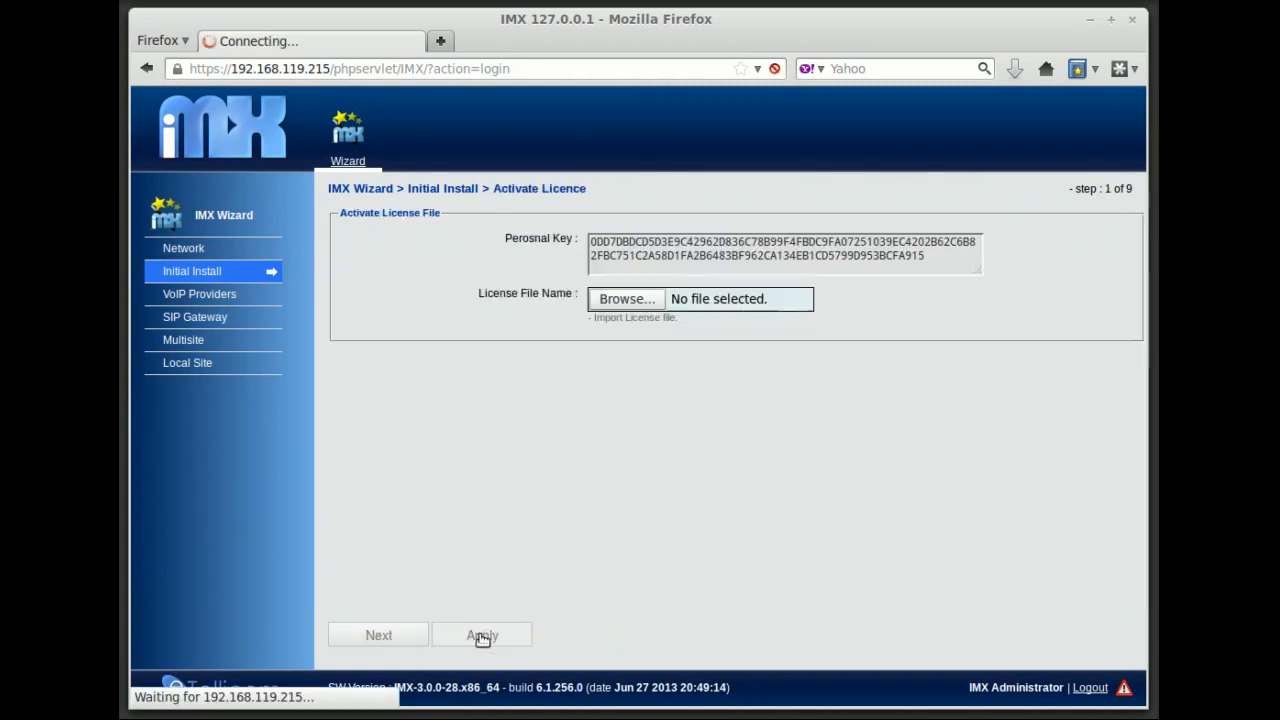